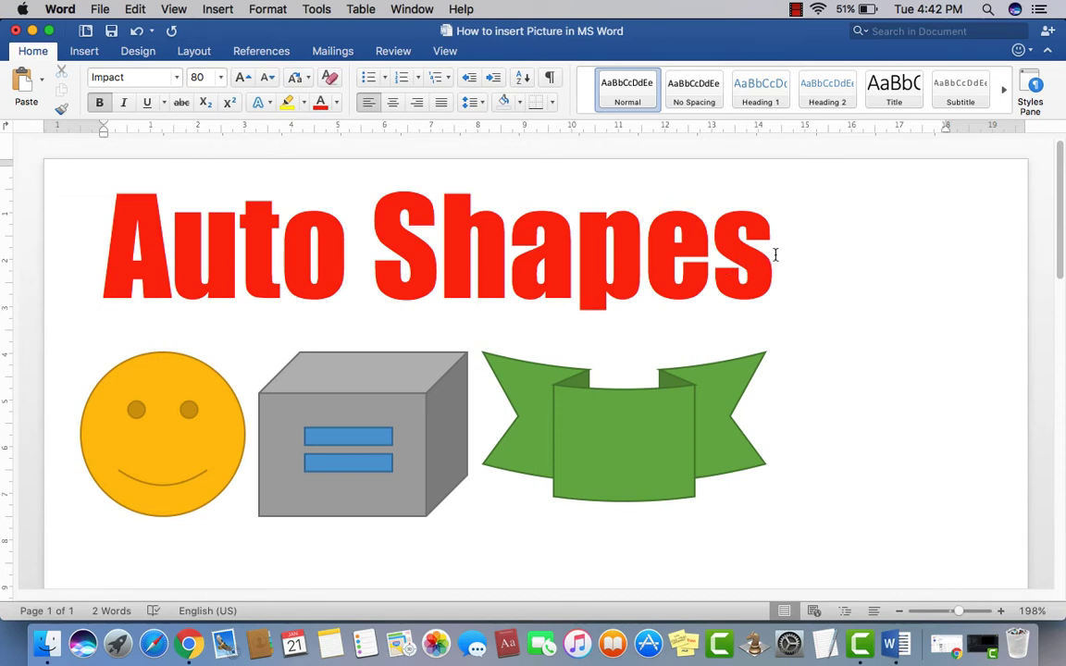
Step: Select the Auto Shapes title and the row of three shapes on page 1
left_click_drag(775, 255, 264, 227)
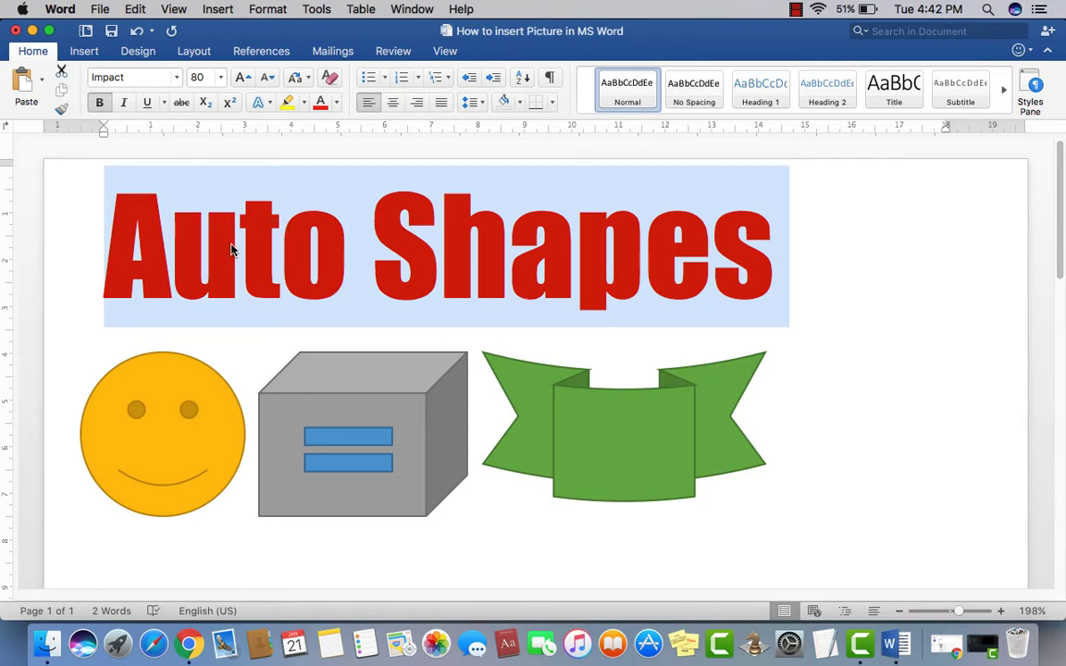
left_click(959, 373)
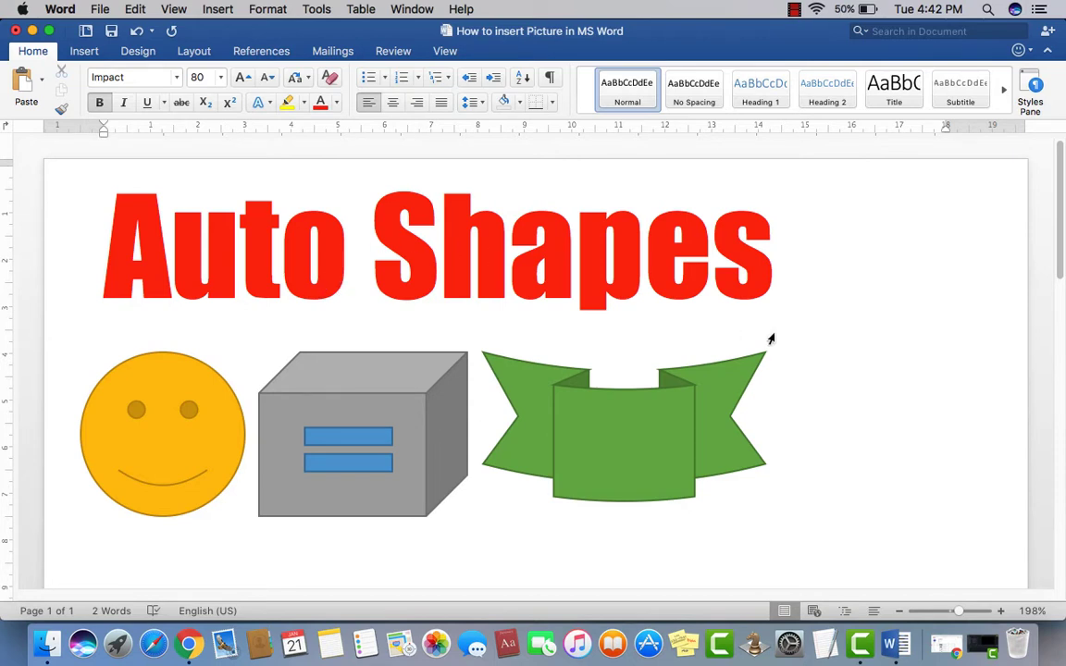
triple_click(499, 361)
scroll(459, 387, "down", 1)
scroll(459, 387, "down", 5)
Step: Add blank lines below the shapes and type 'National Flag- Pakistan' at 28 pt on page 2
left_click(382, 396)
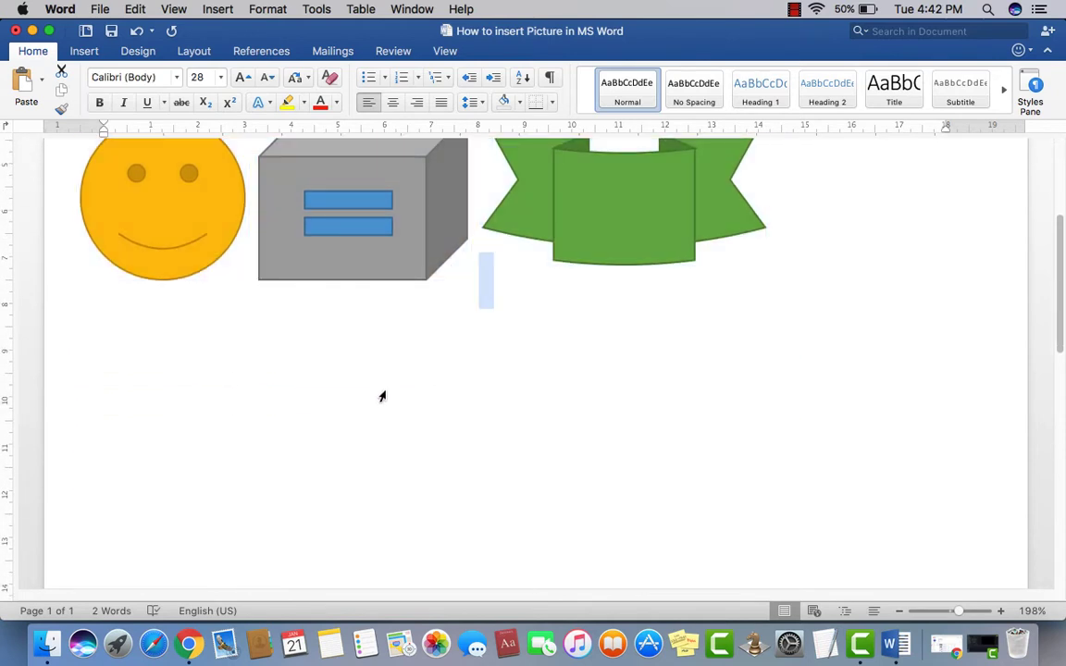
key("Return")
key("Return")
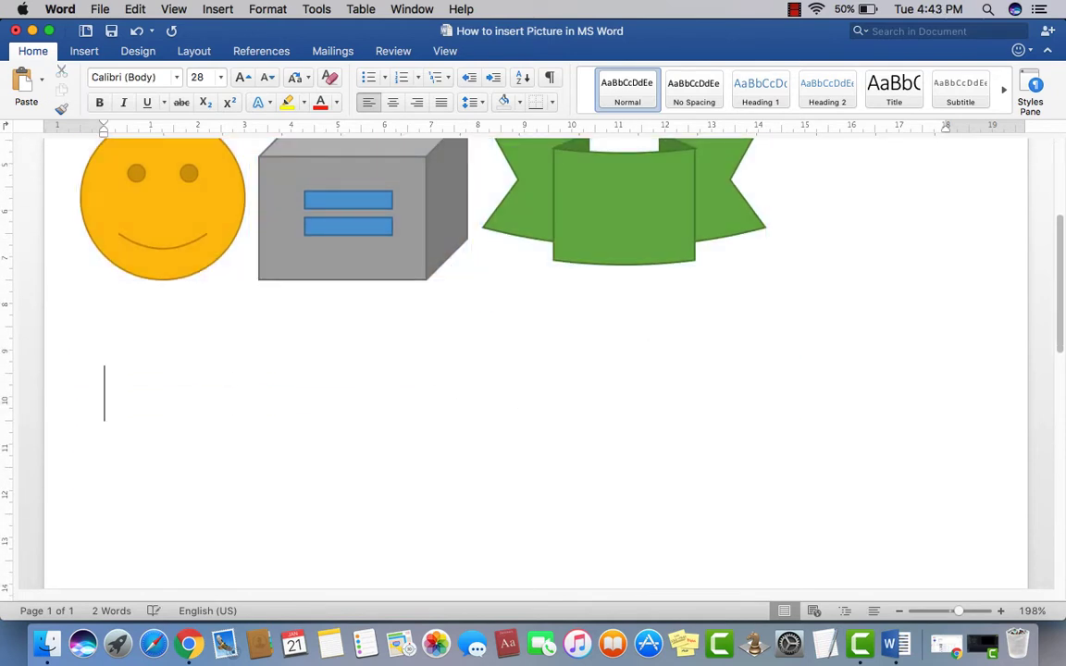
key("Return")
key("Return")
key("Return")
key("Return")
key("Return")
key("Return")
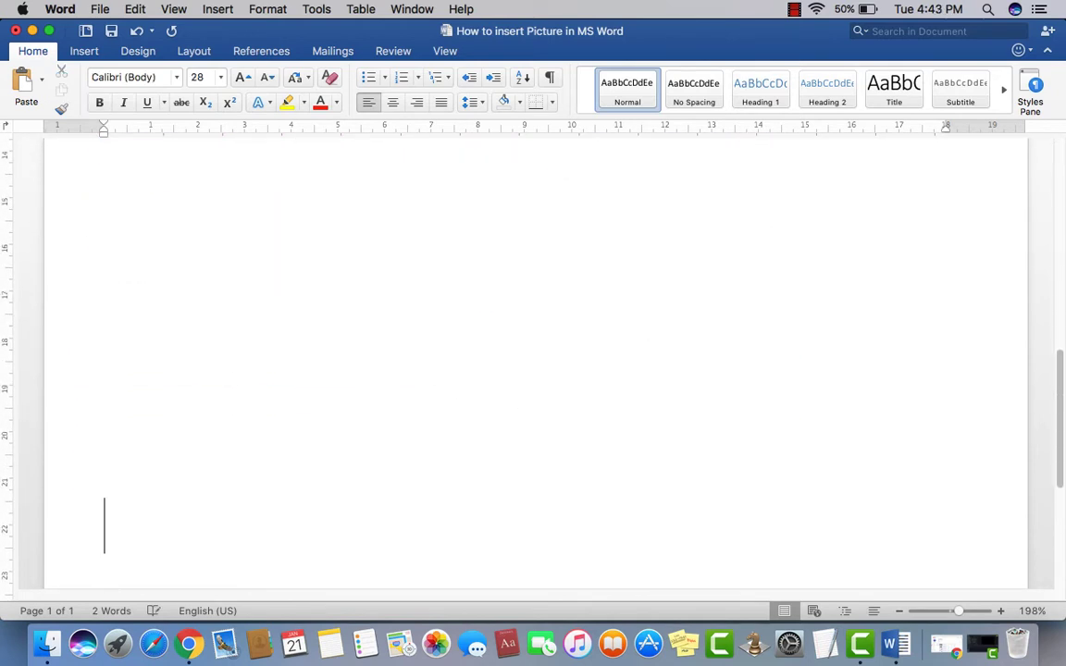
key("Return")
key("Return")
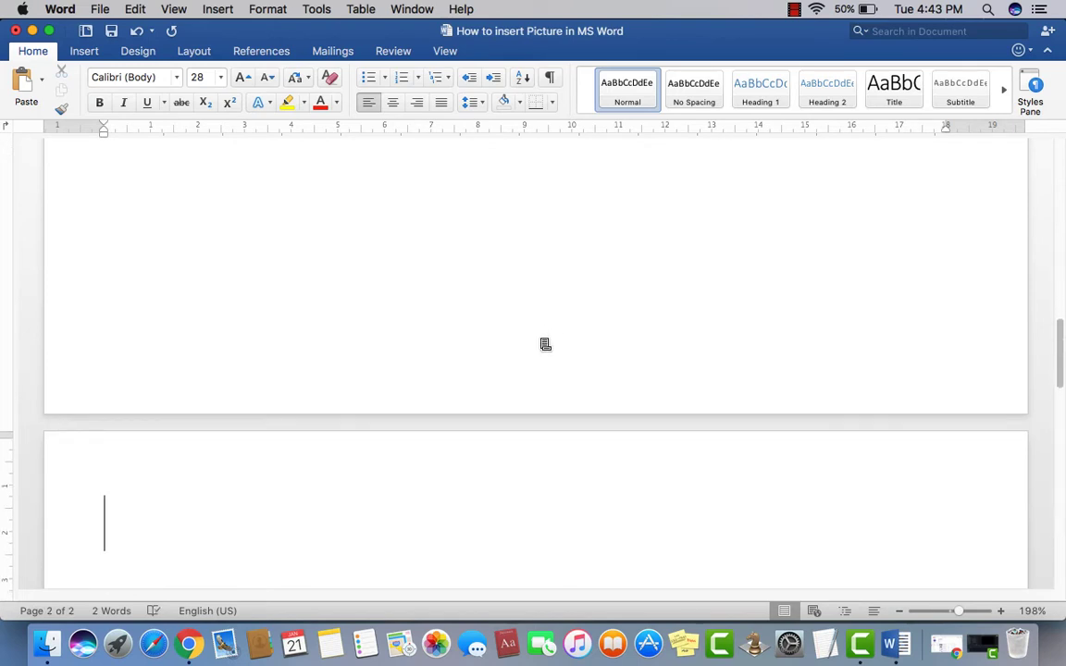
scroll(544, 344, "down", 5)
scroll(231, 222, "up", 1)
scroll(237, 306, "up", 3)
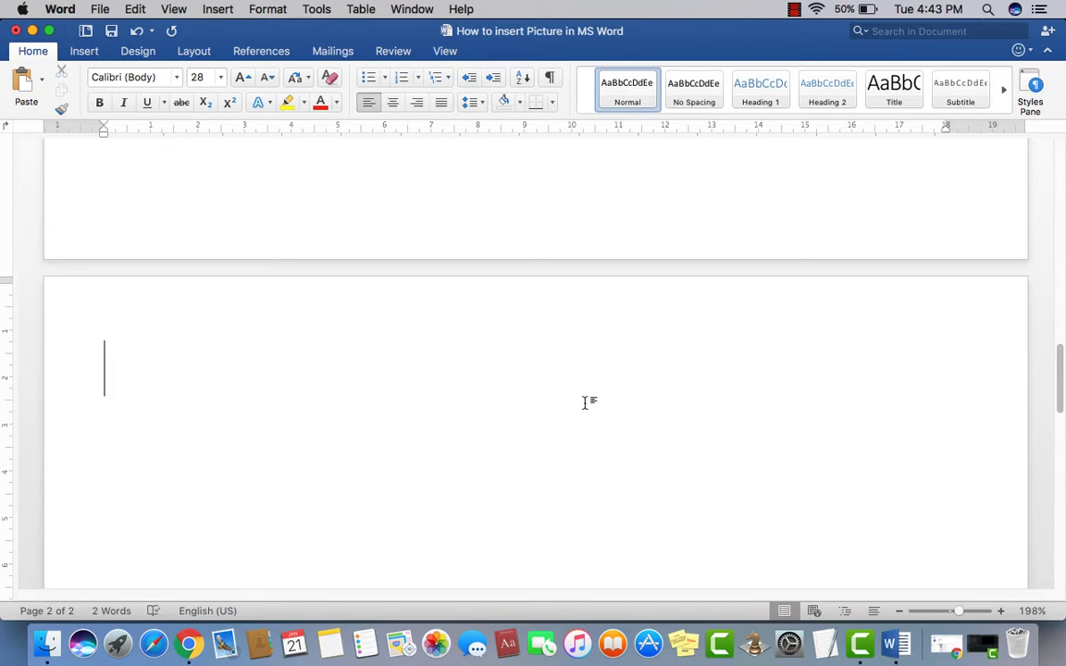
type("N")
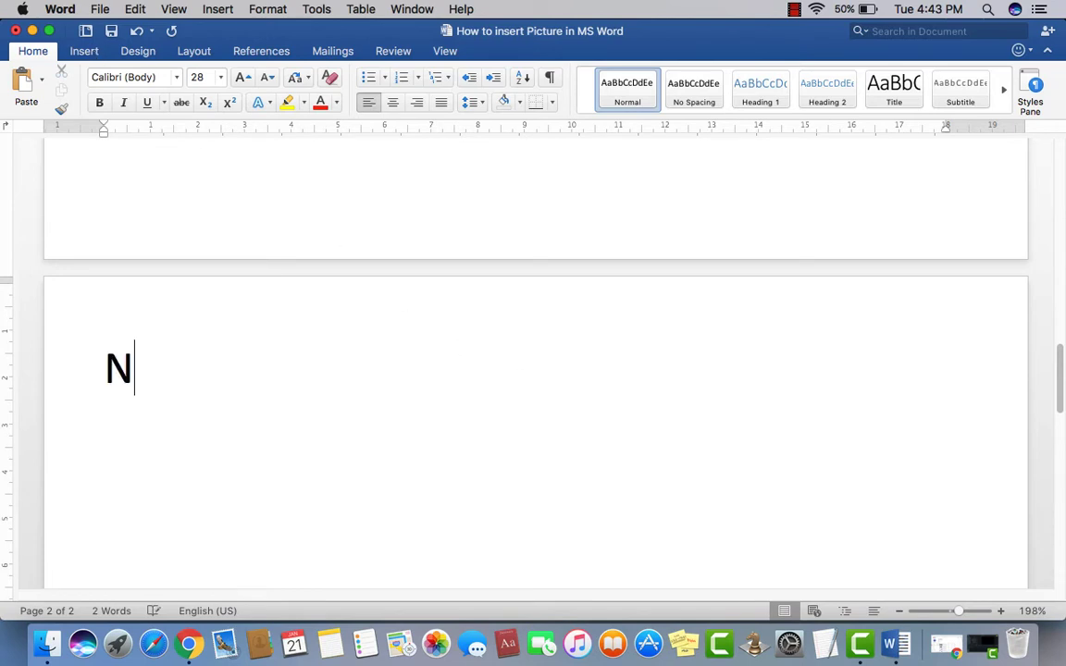
type("ational ")
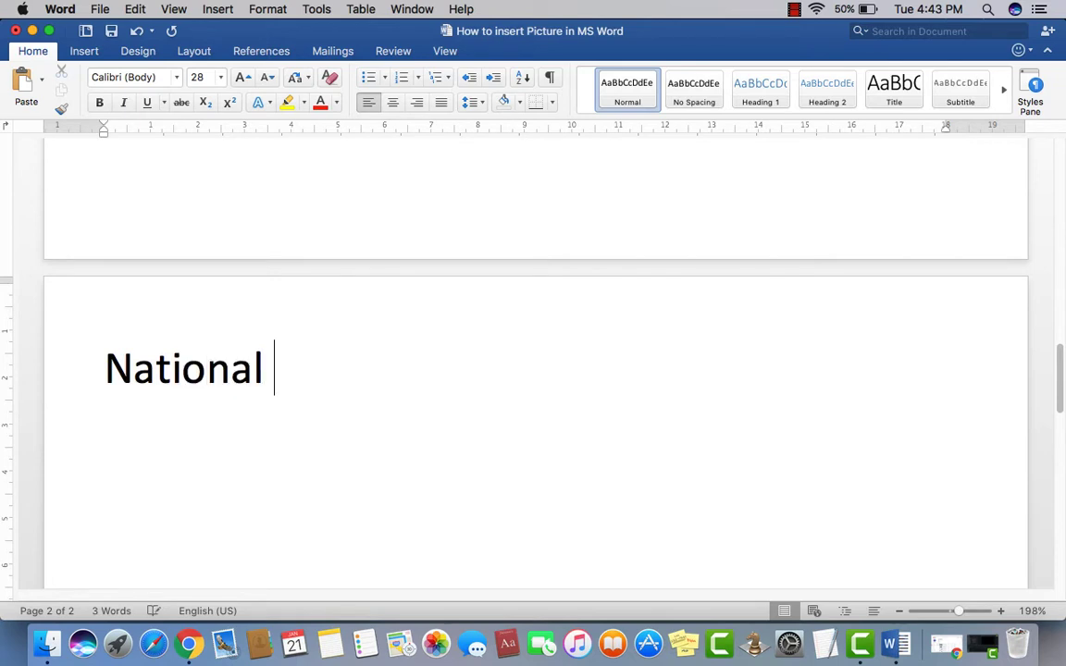
type("Flag")
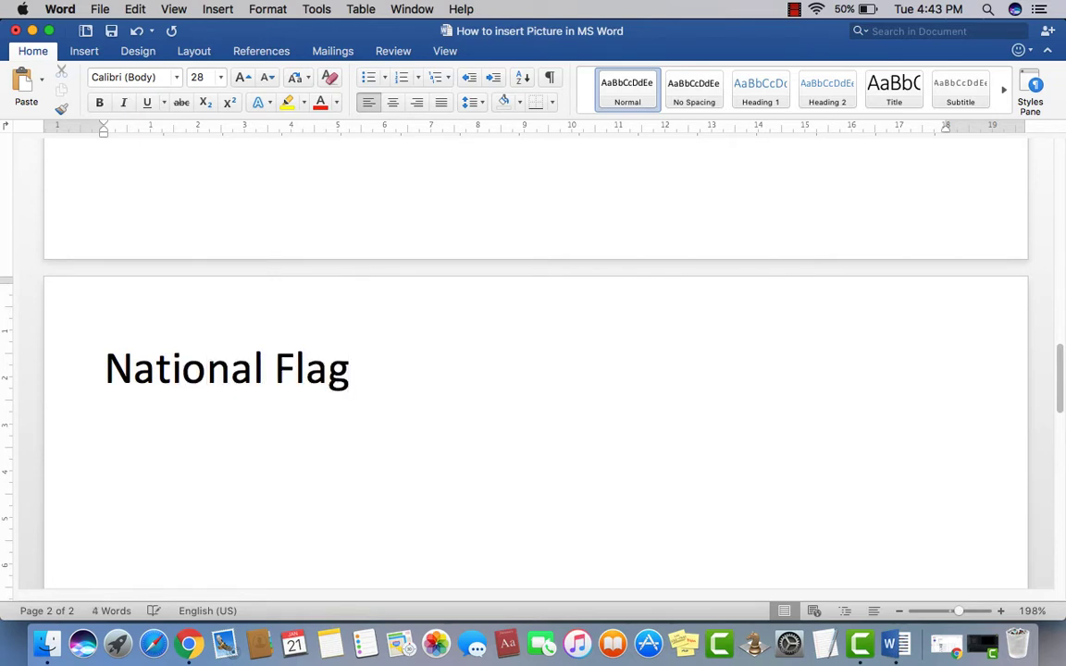
type("-")
type(" Paki")
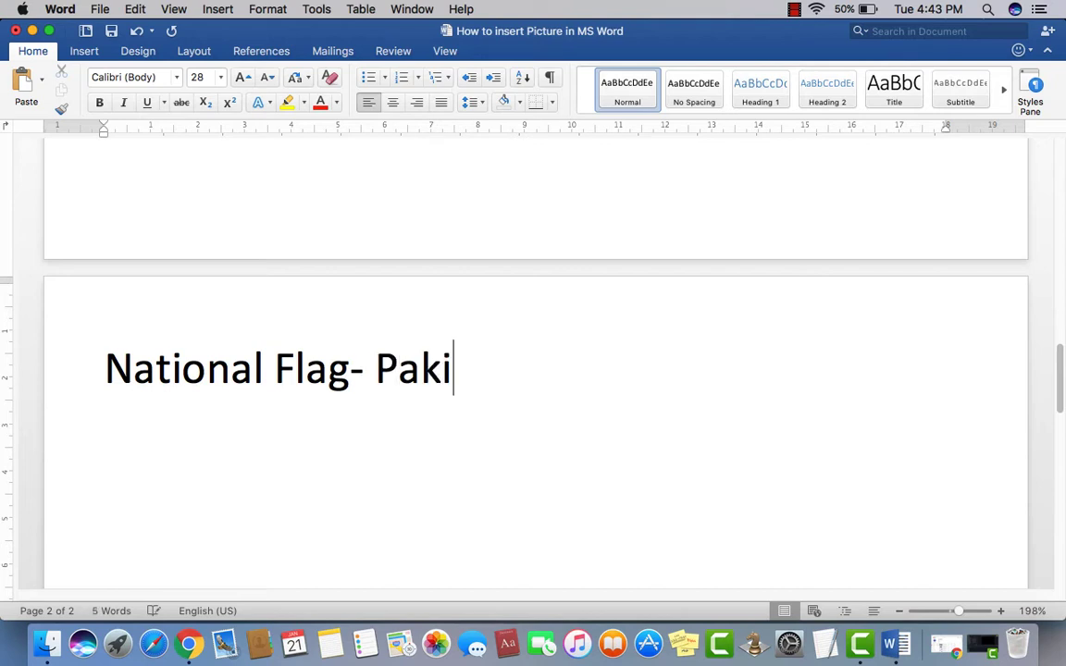
type("stan")
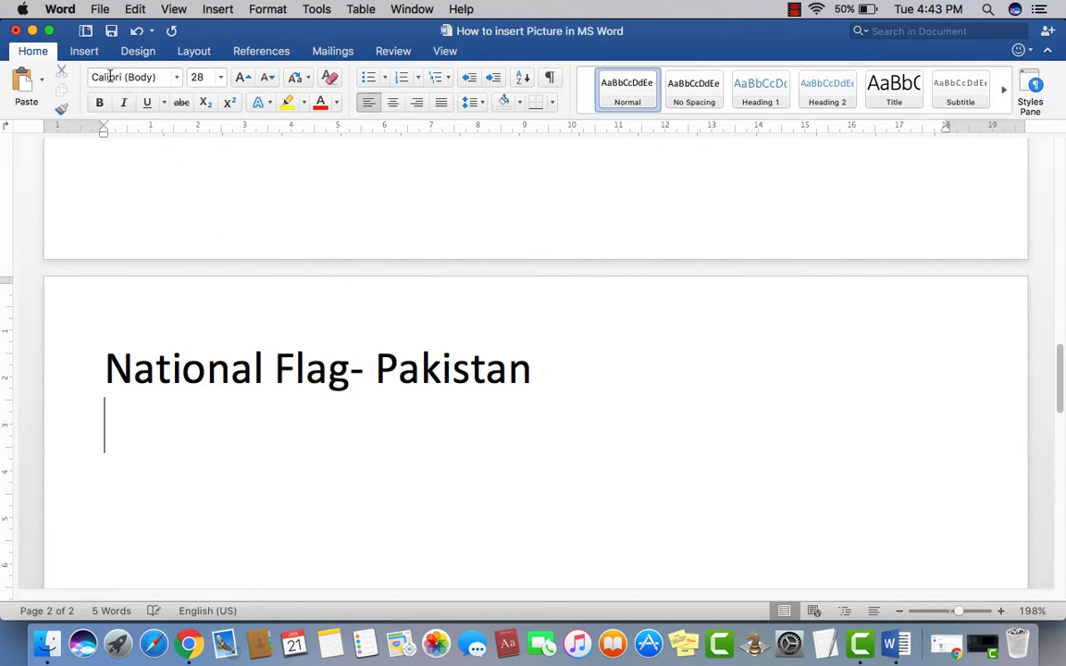
Step: Draw a blue rectangle about 10.5 × 5.4 cm below the 'National Flag- Pakistan' heading
left_click(84, 52)
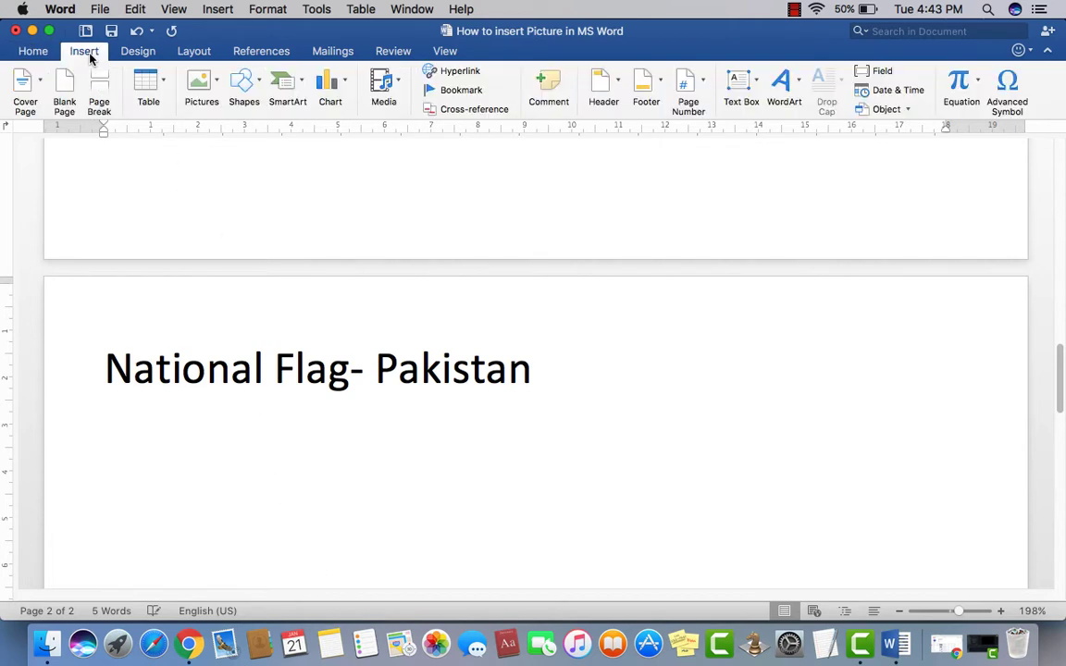
left_click(258, 83)
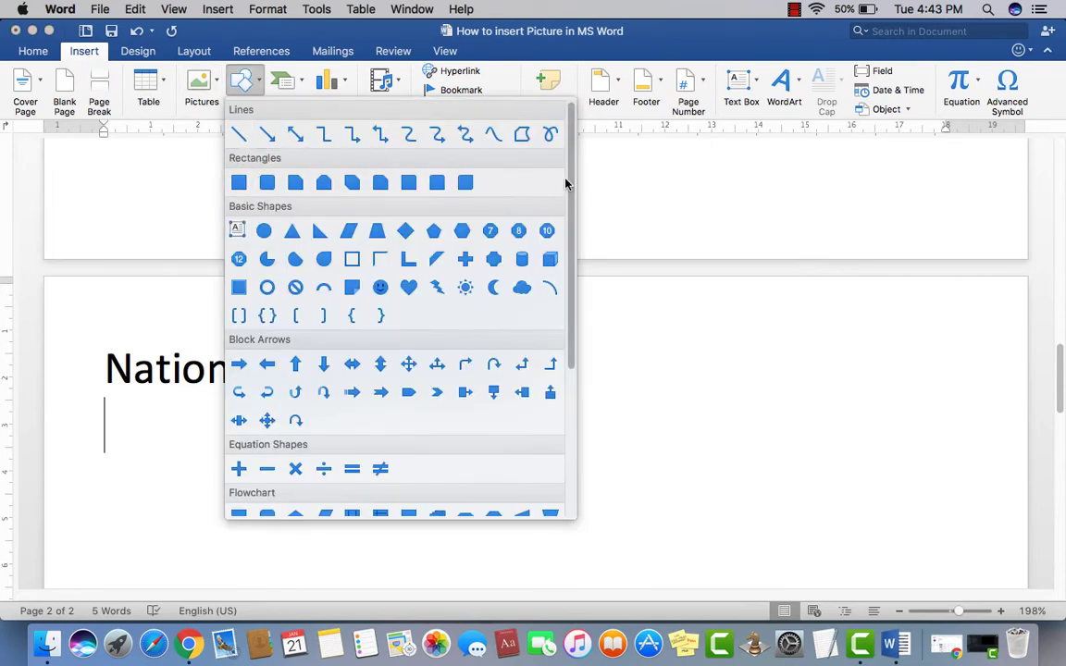
mouse_move(571, 166)
left_mouse_down()
mouse_move(563, 383)
mouse_move(592, 231)
mouse_move(578, 136)
left_mouse_up()
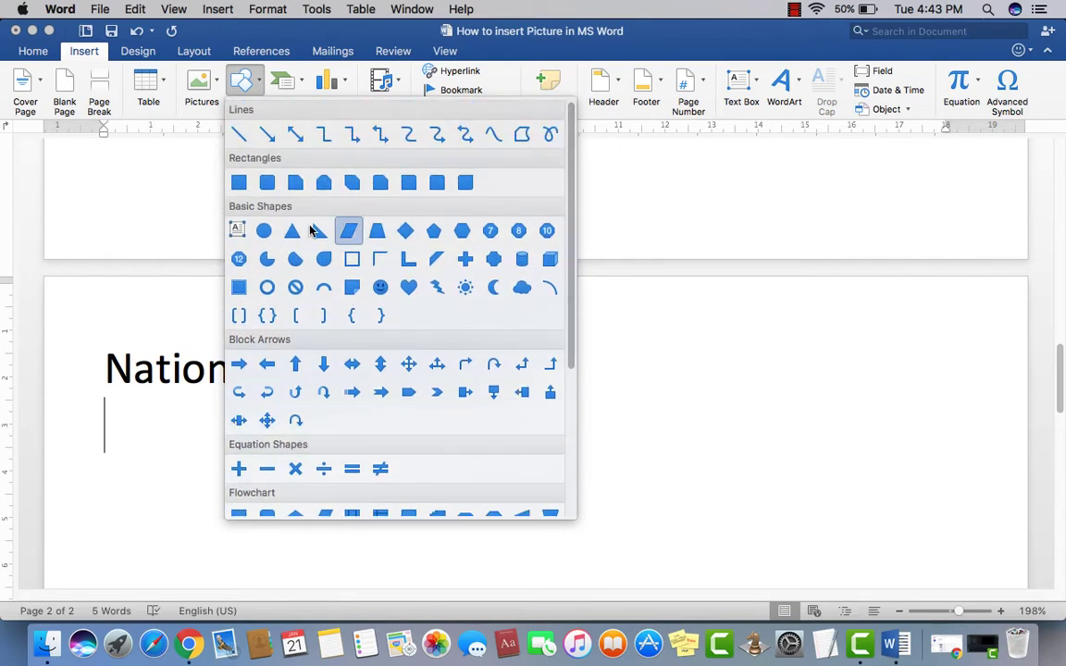
left_click(238, 185)
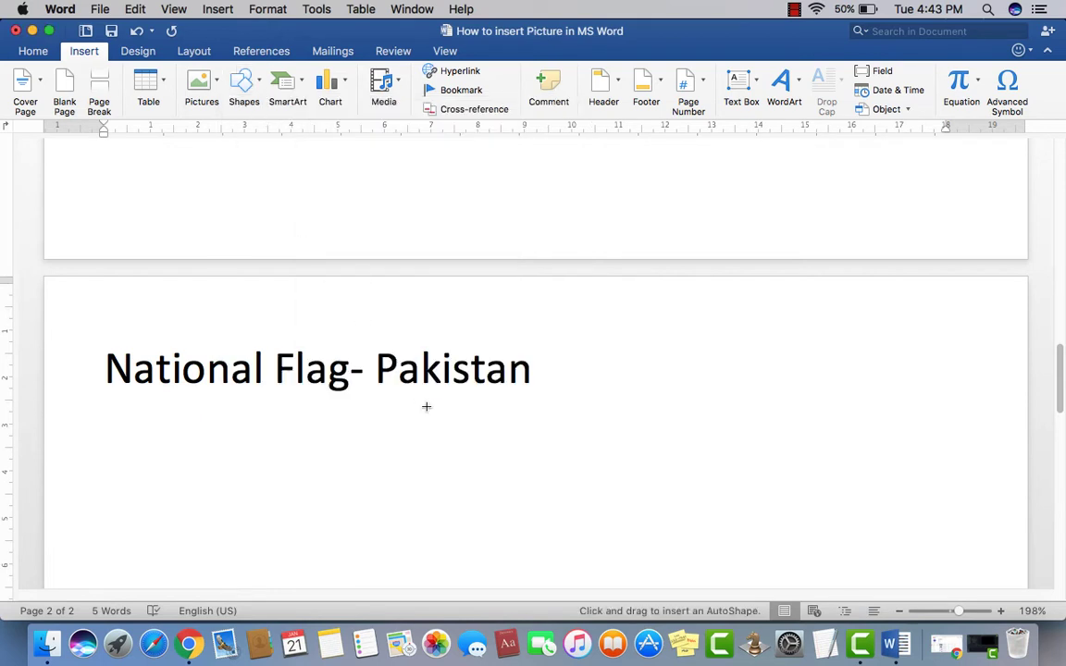
scroll(429, 402, "down", 3)
scroll(407, 316, "down", 1)
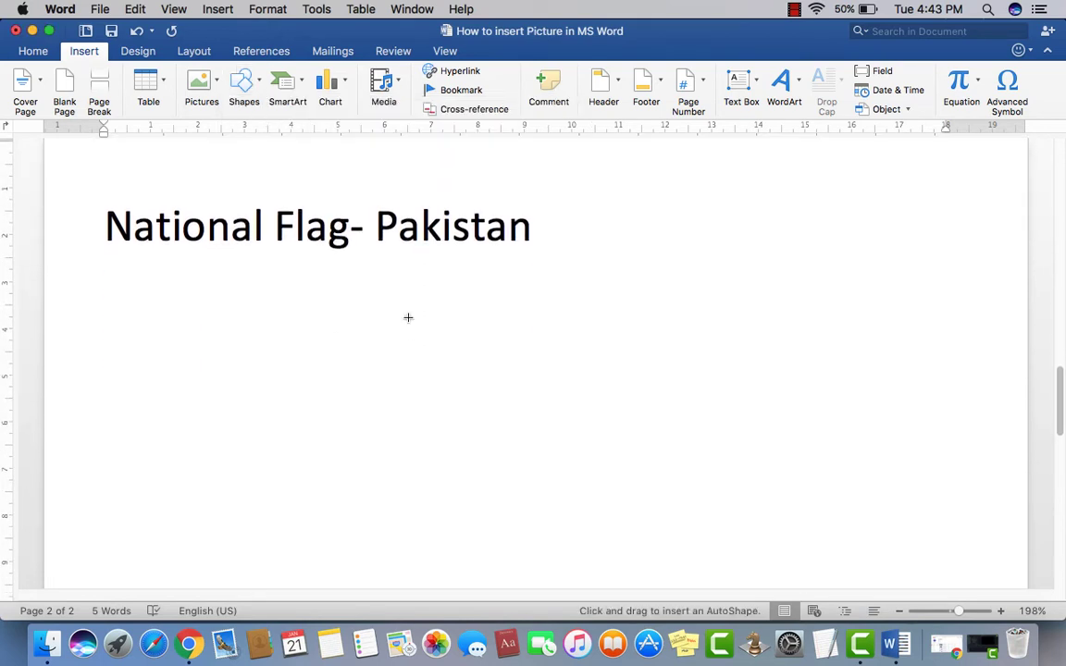
mouse_move(229, 267)
left_mouse_down()
mouse_move(272, 459)
mouse_move(693, 507)
mouse_move(732, 526)
mouse_move(719, 508)
mouse_move(721, 521)
left_mouse_up()
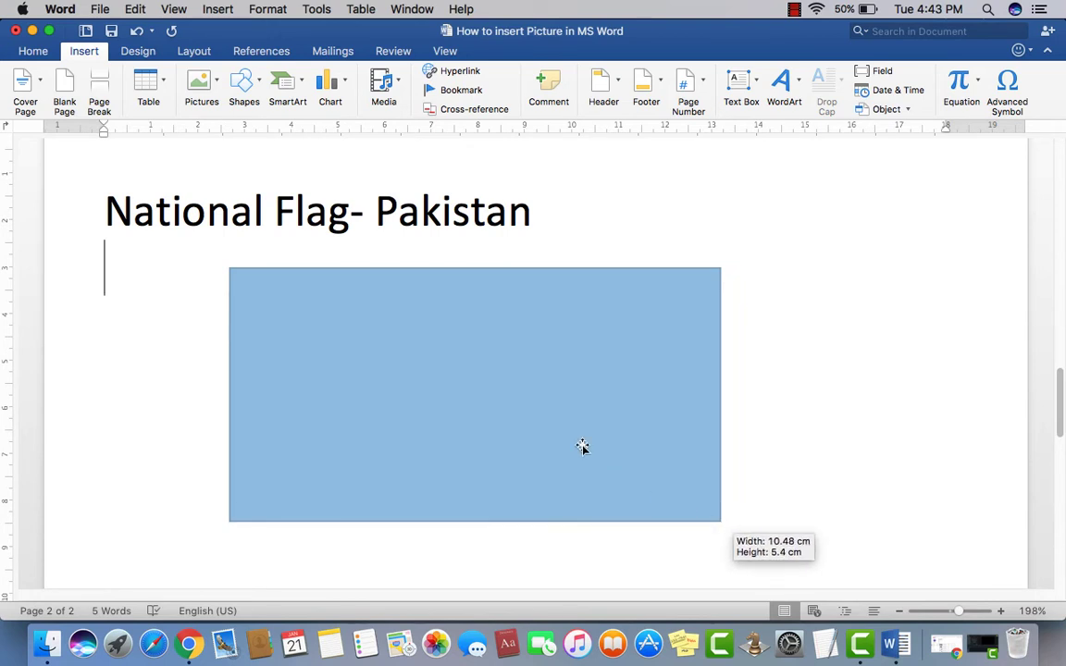
left_click_drag(551, 401, 555, 385)
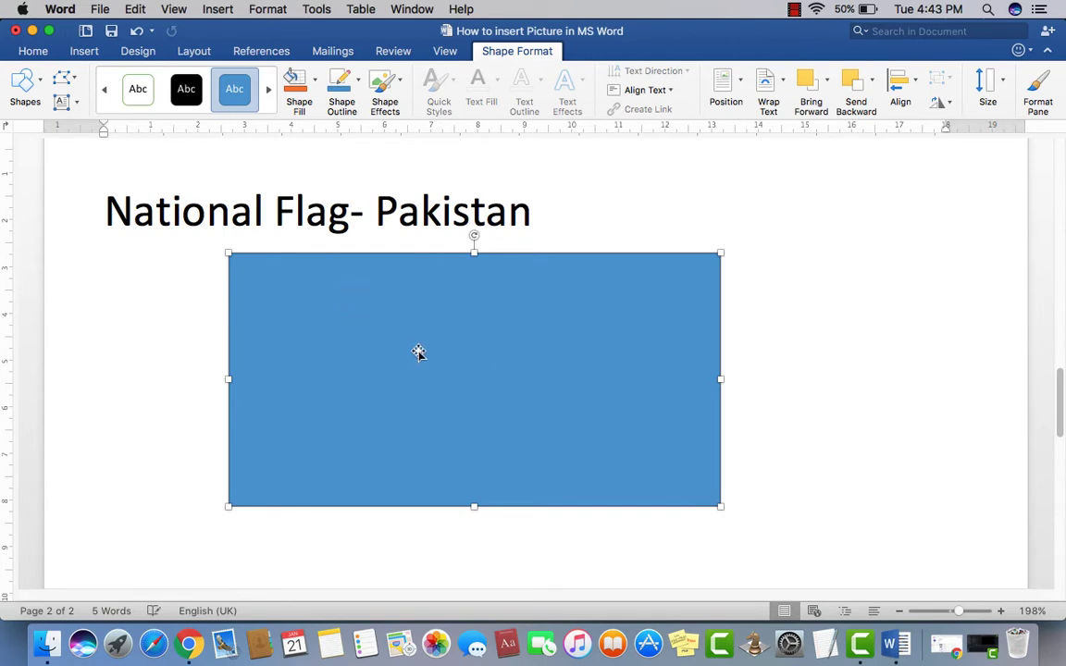
Step: Fill the flag rectangle with standard green after trying presets and other greens
left_click(715, 337)
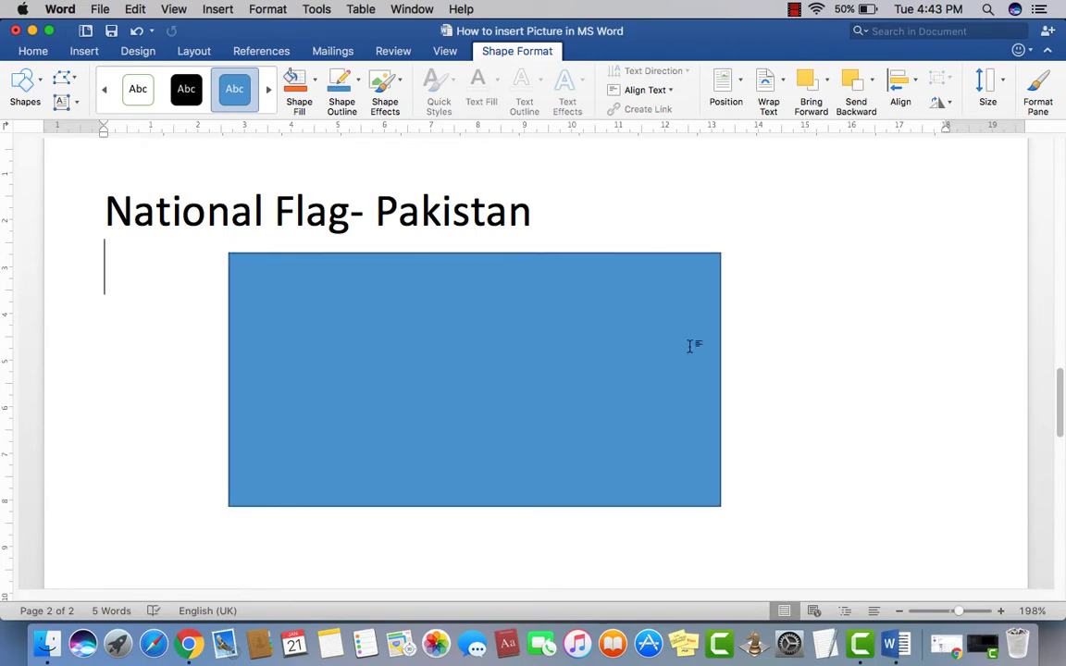
left_click(575, 378)
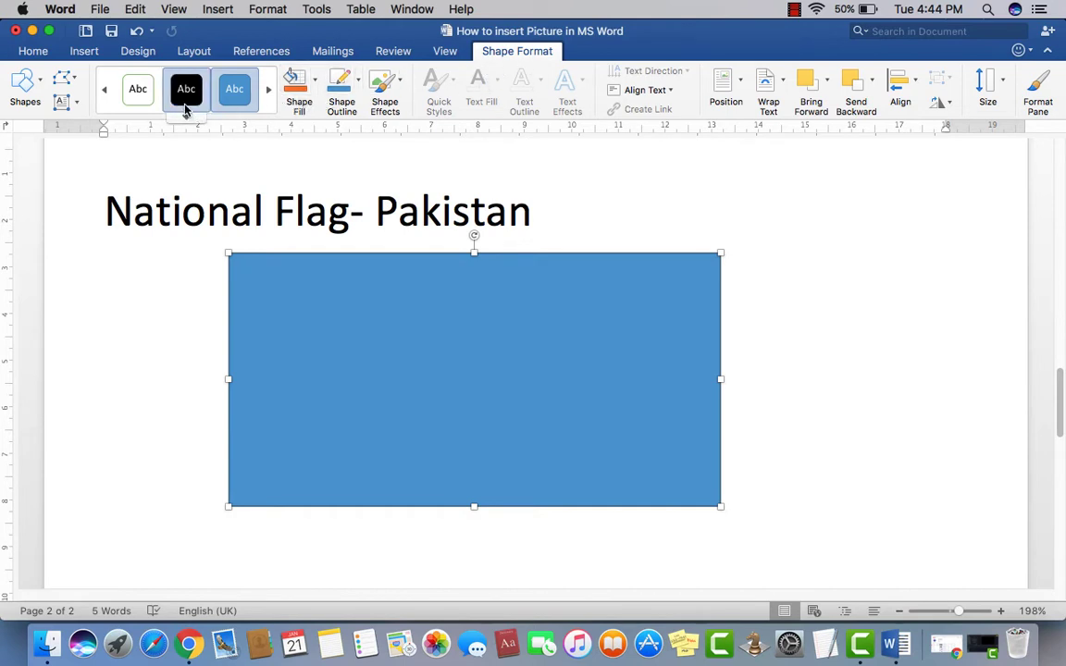
left_click(268, 90)
left_click(268, 92)
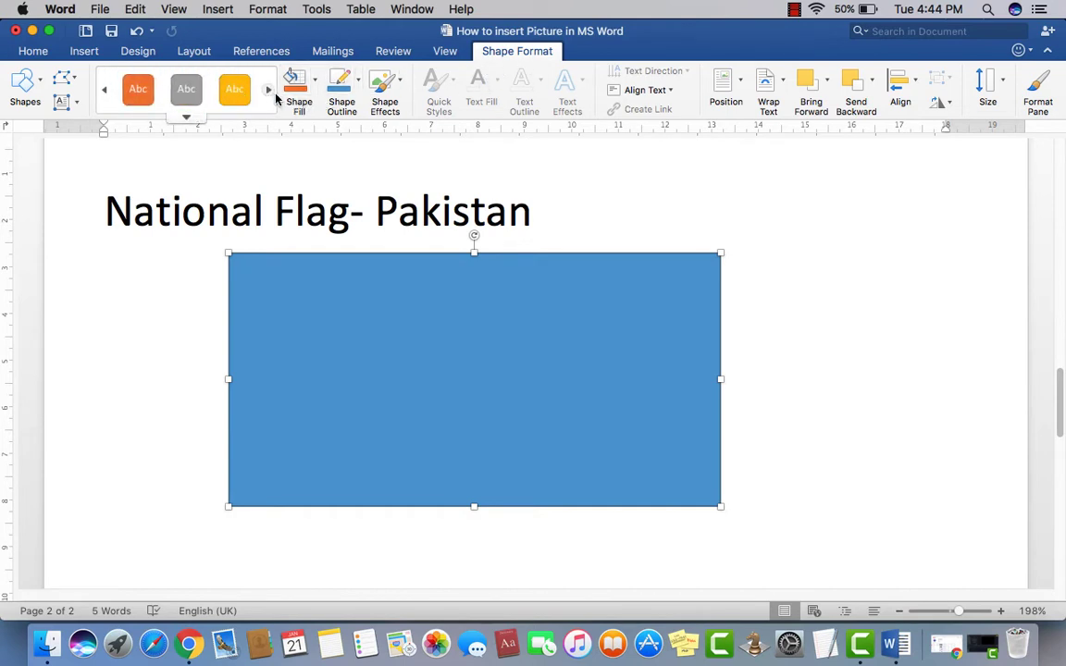
left_click(270, 93)
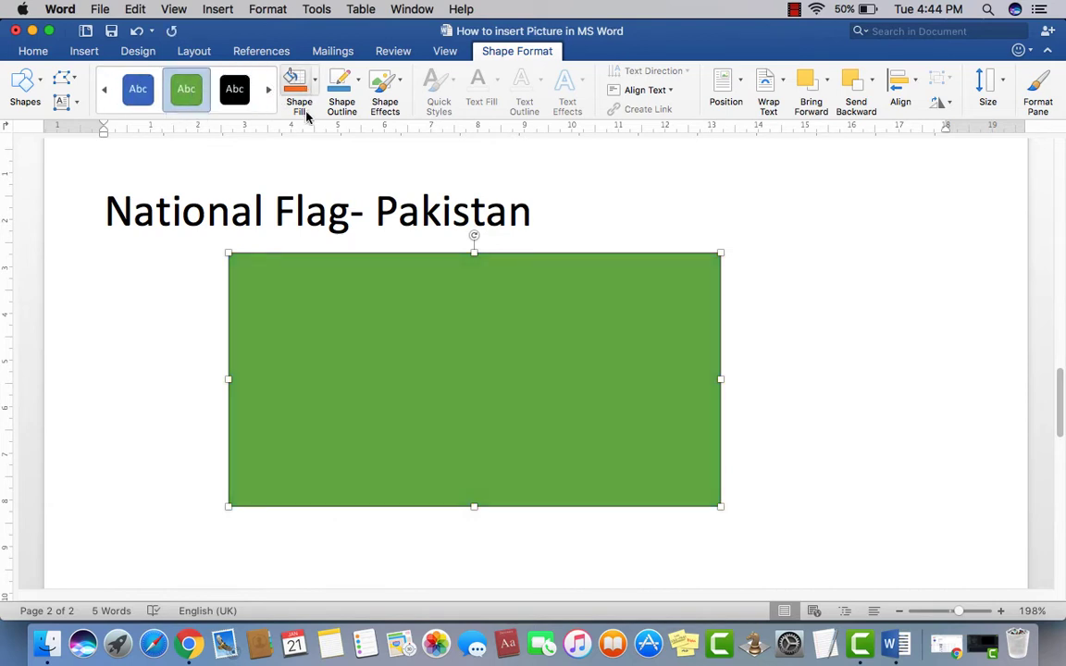
left_click(315, 82)
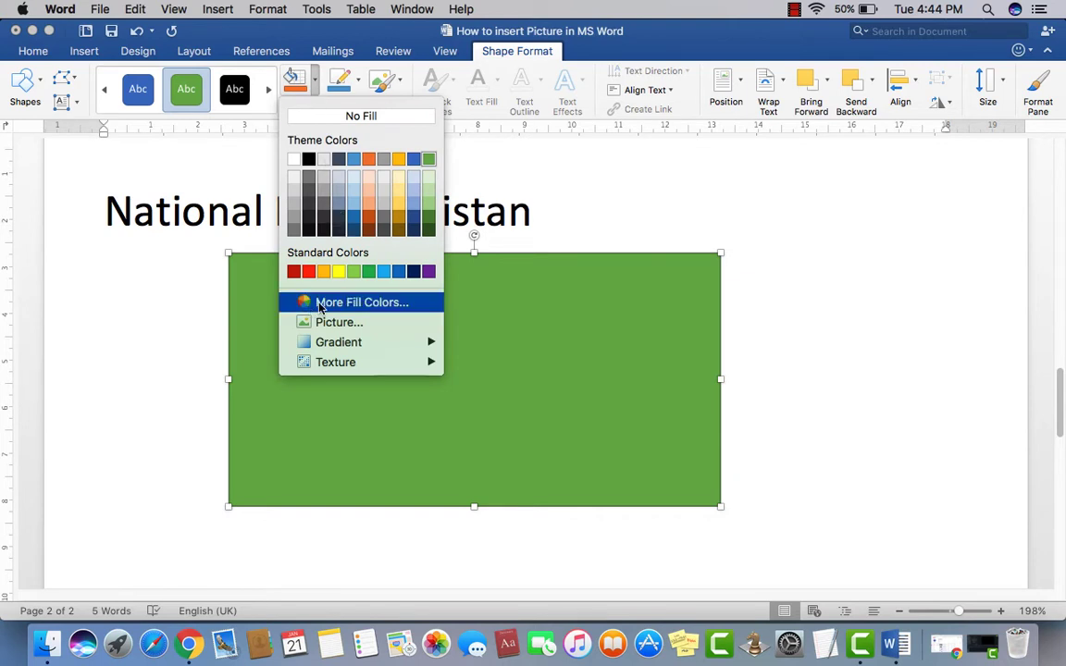
left_click(429, 216)
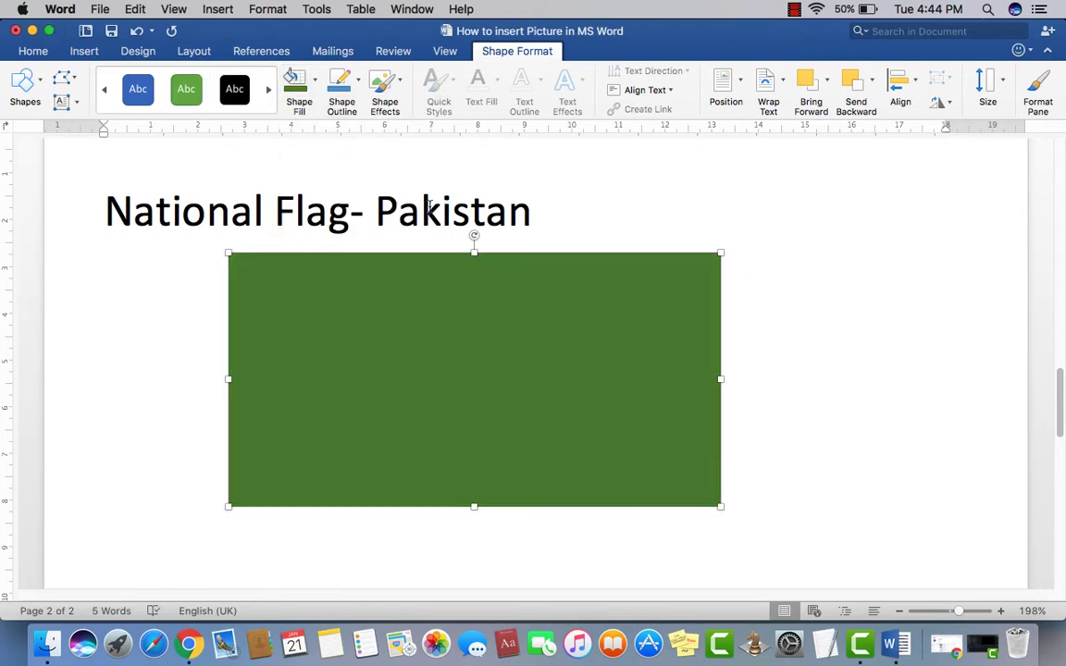
left_click(314, 82)
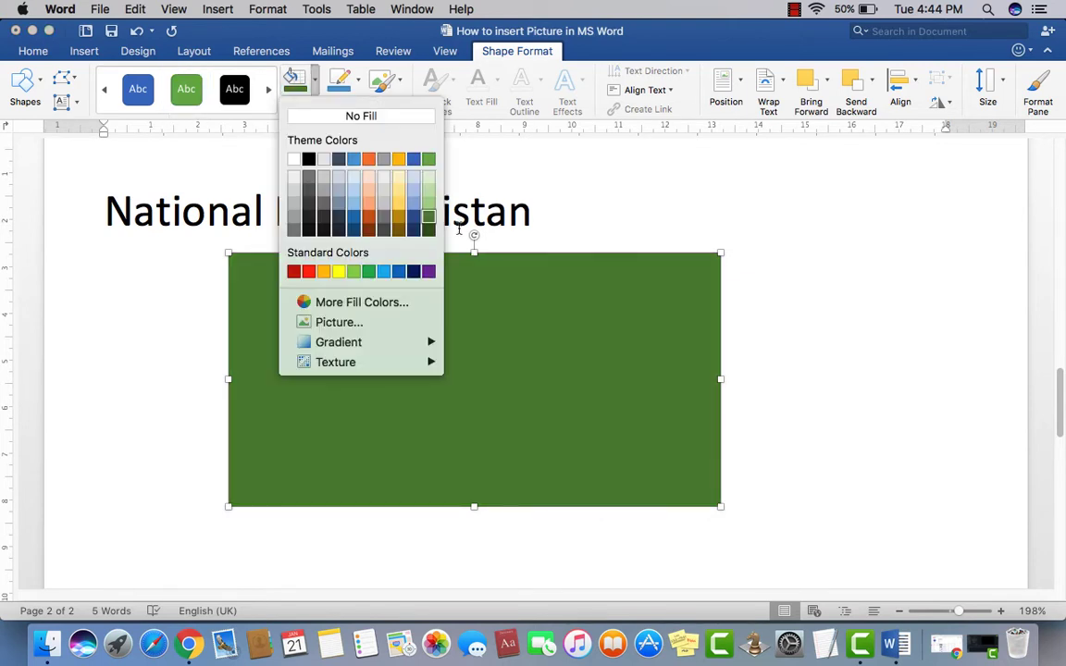
left_click(426, 201)
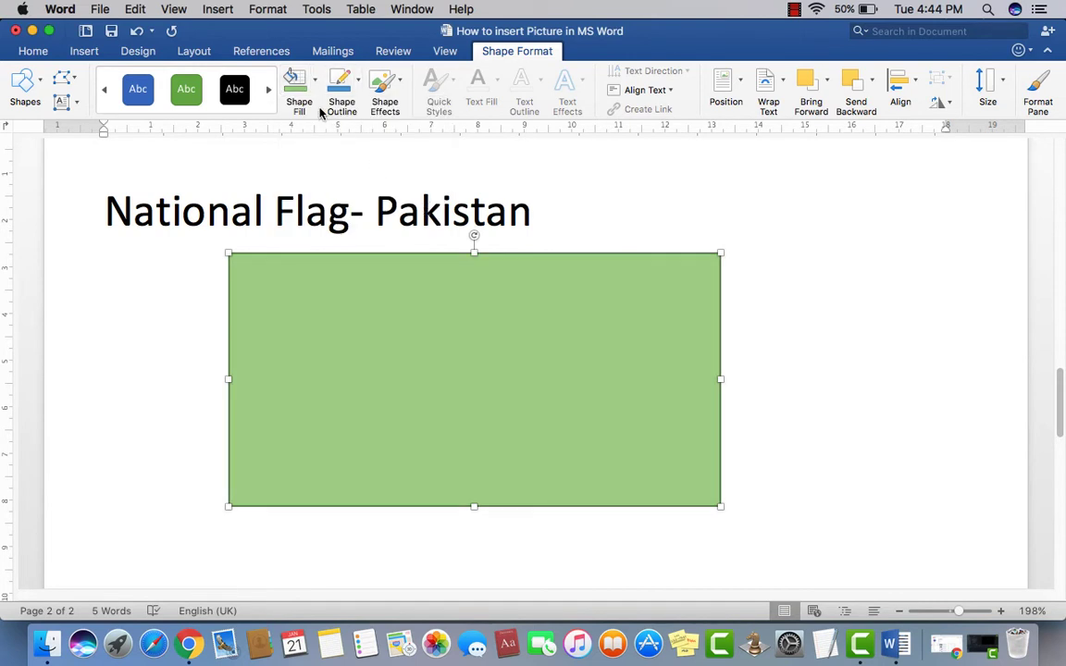
left_click(313, 83)
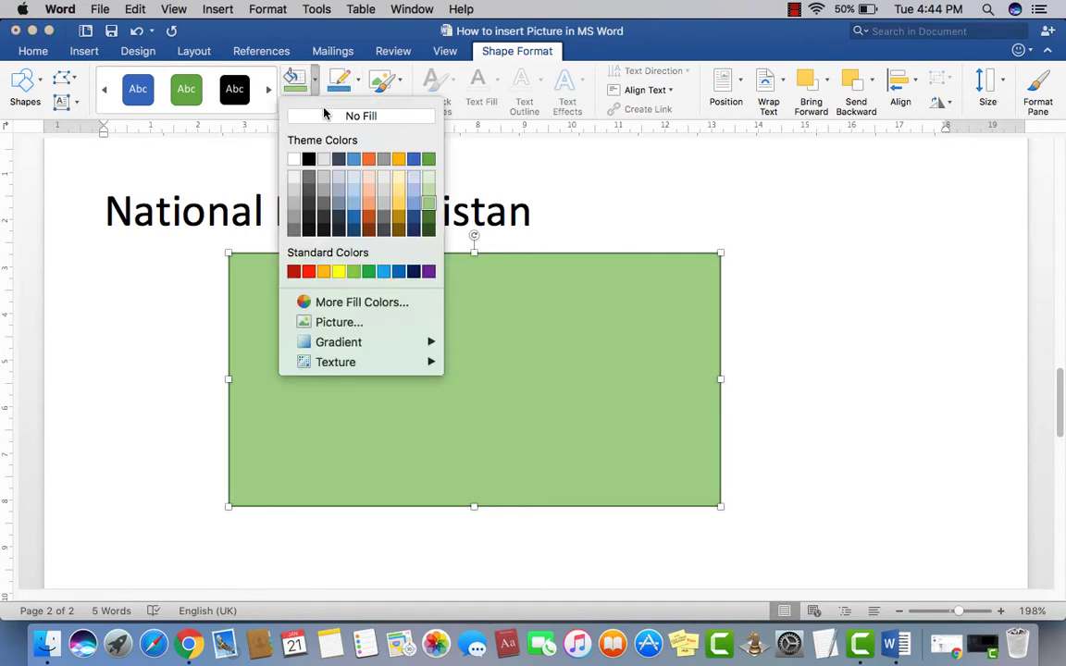
left_click(369, 271)
Step: Remove the green rectangle's outline with No Outline
left_click(837, 404)
left_click(558, 368)
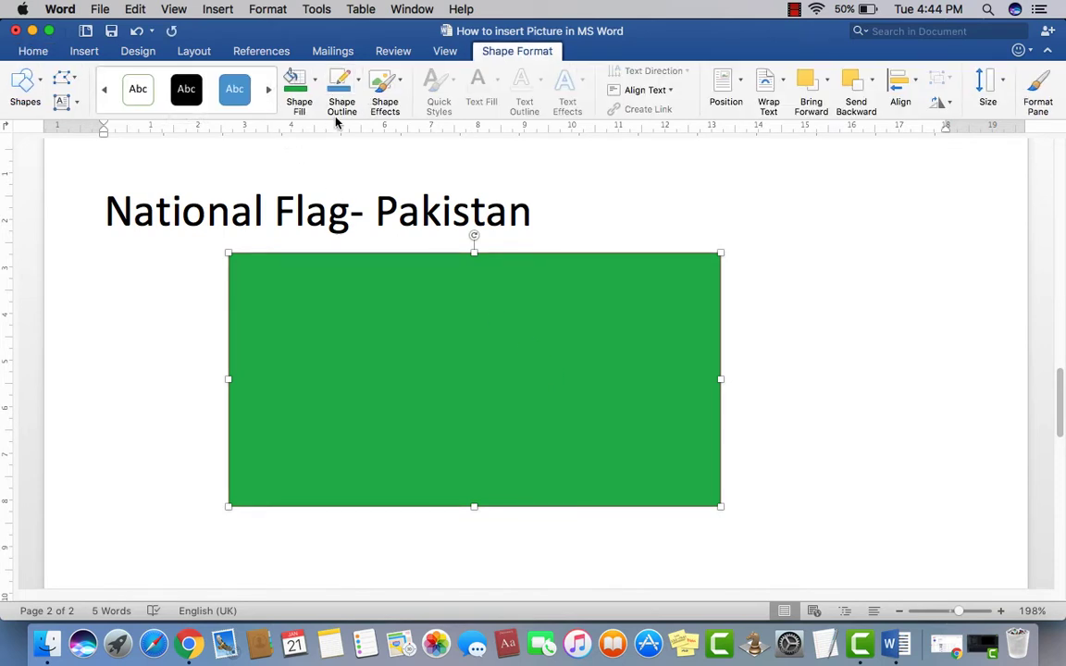
left_click(358, 80)
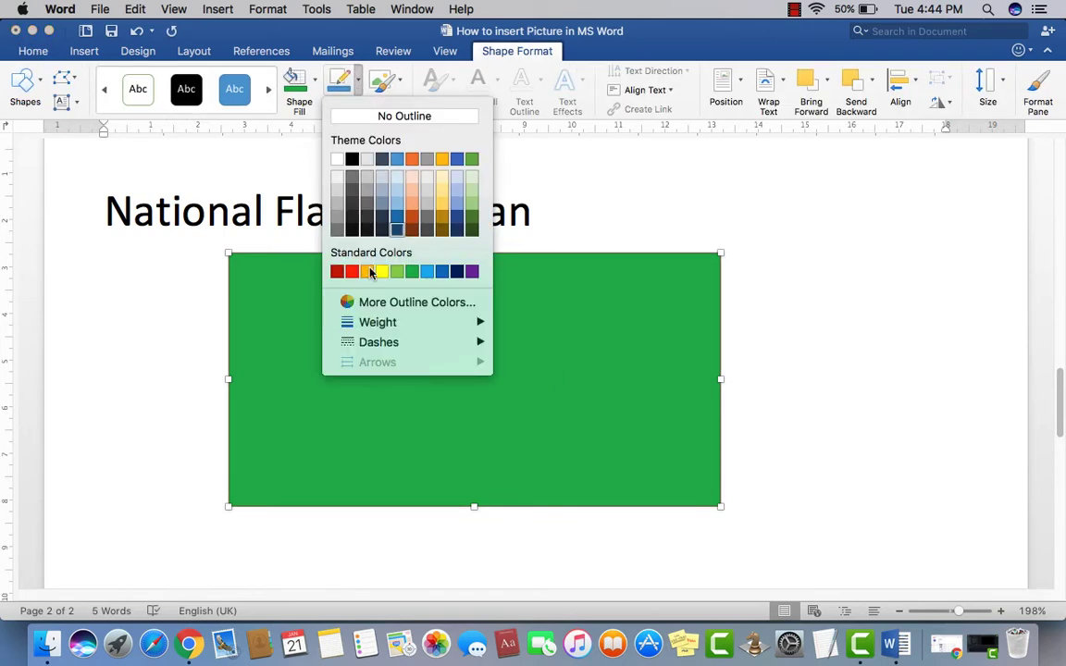
left_click(393, 114)
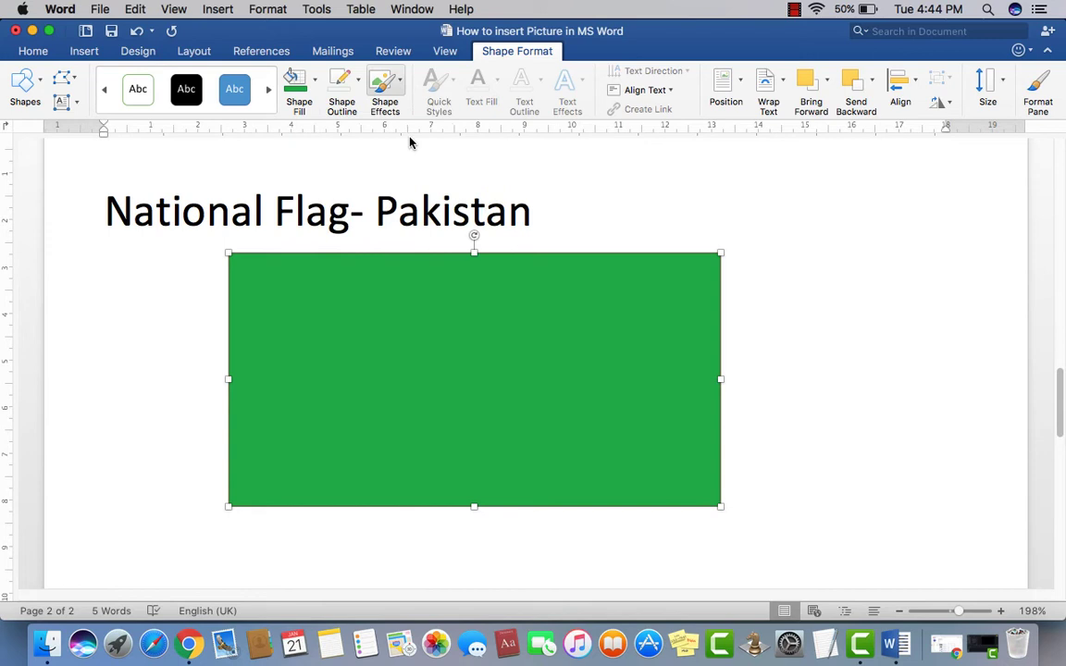
left_click(790, 315)
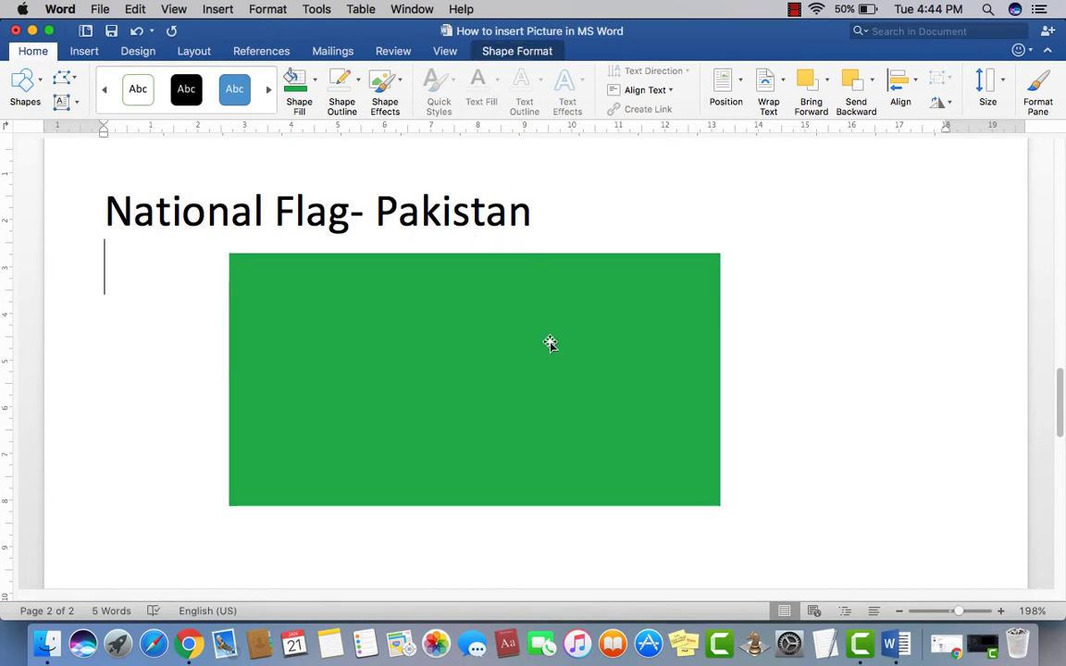
Step: Draw a narrow rectangle over the left side of the green flag
left_click(499, 359)
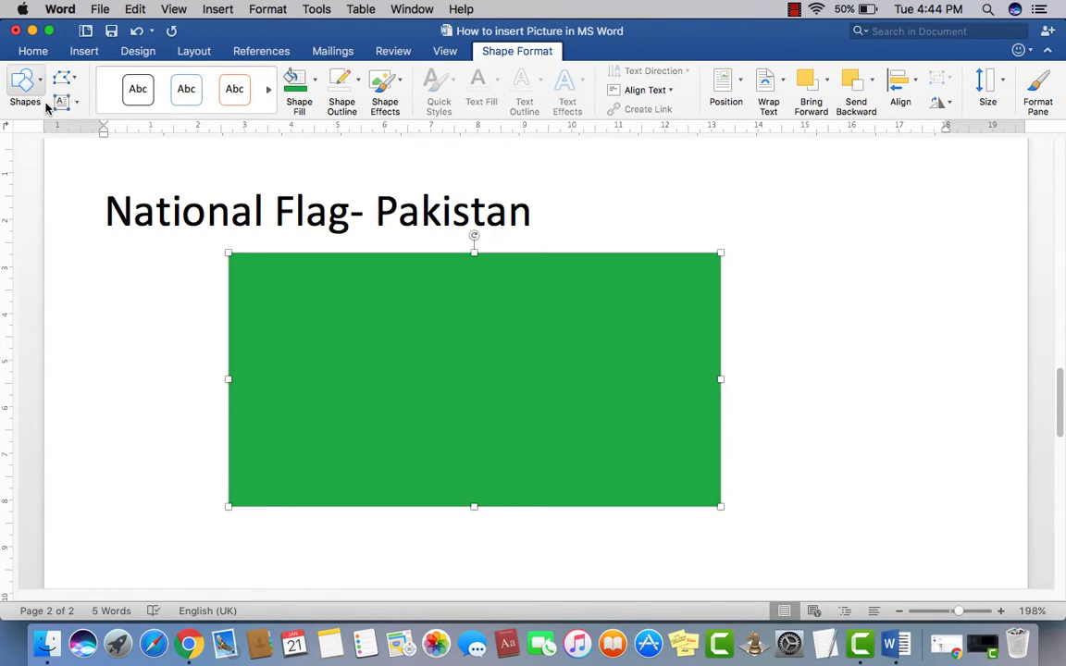
left_click(83, 51)
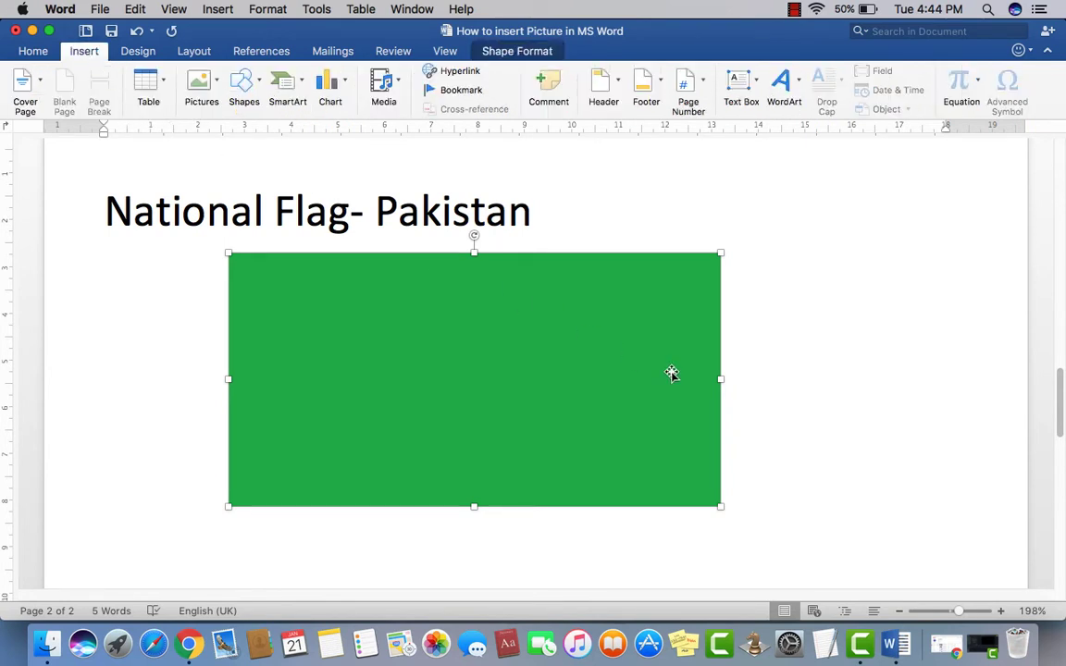
left_click(260, 86)
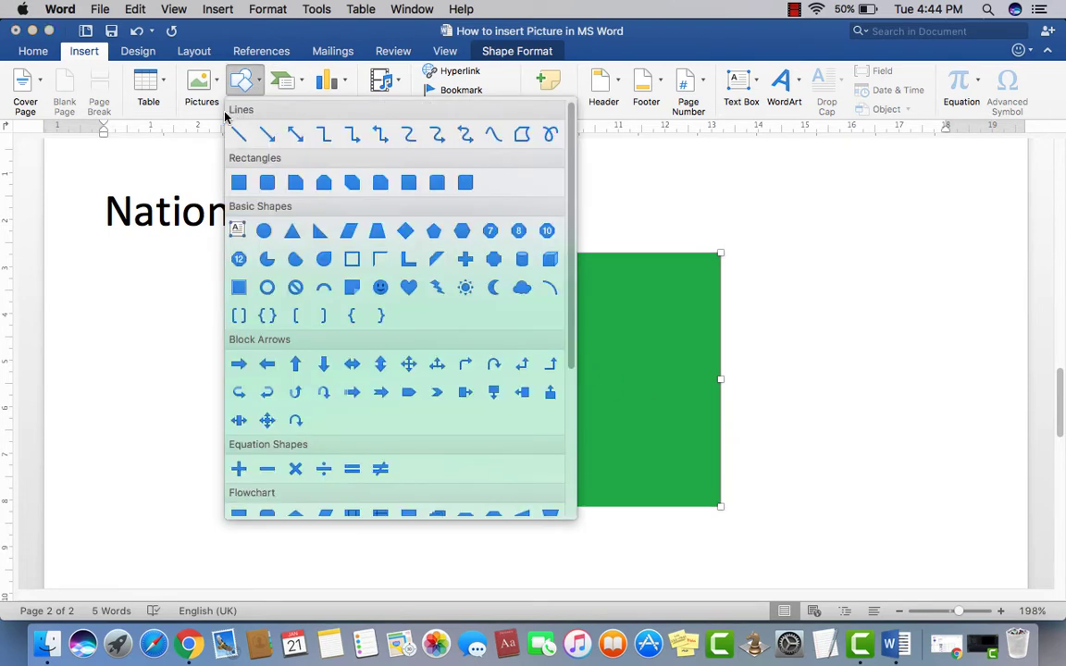
left_click(239, 182)
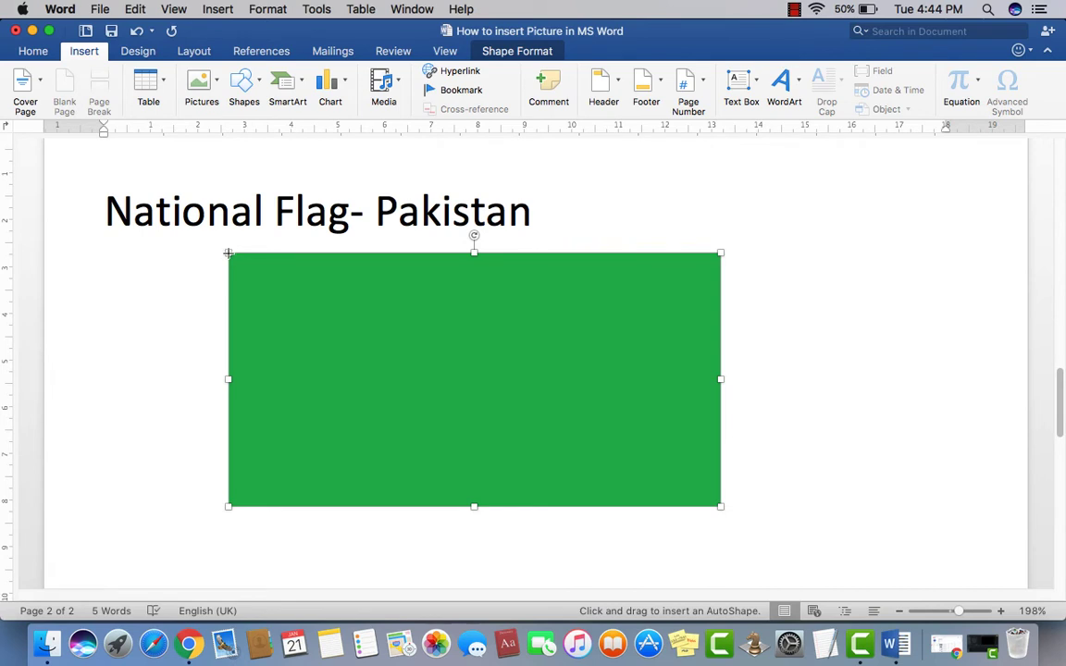
left_click_drag(228, 252, 349, 505)
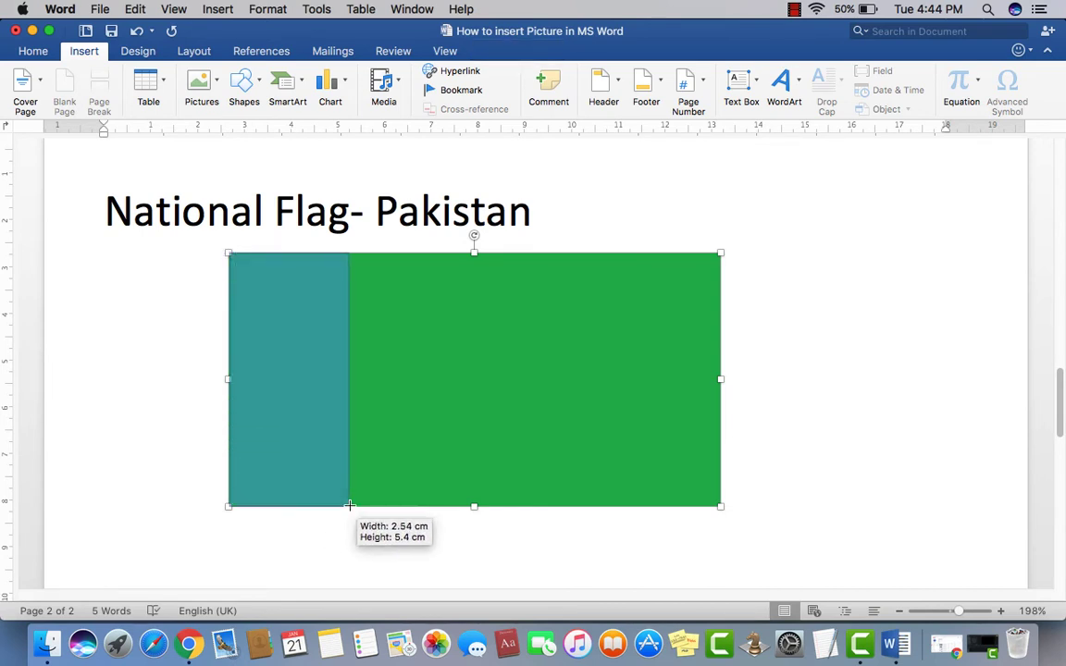
left_click_drag(349, 506, 379, 505)
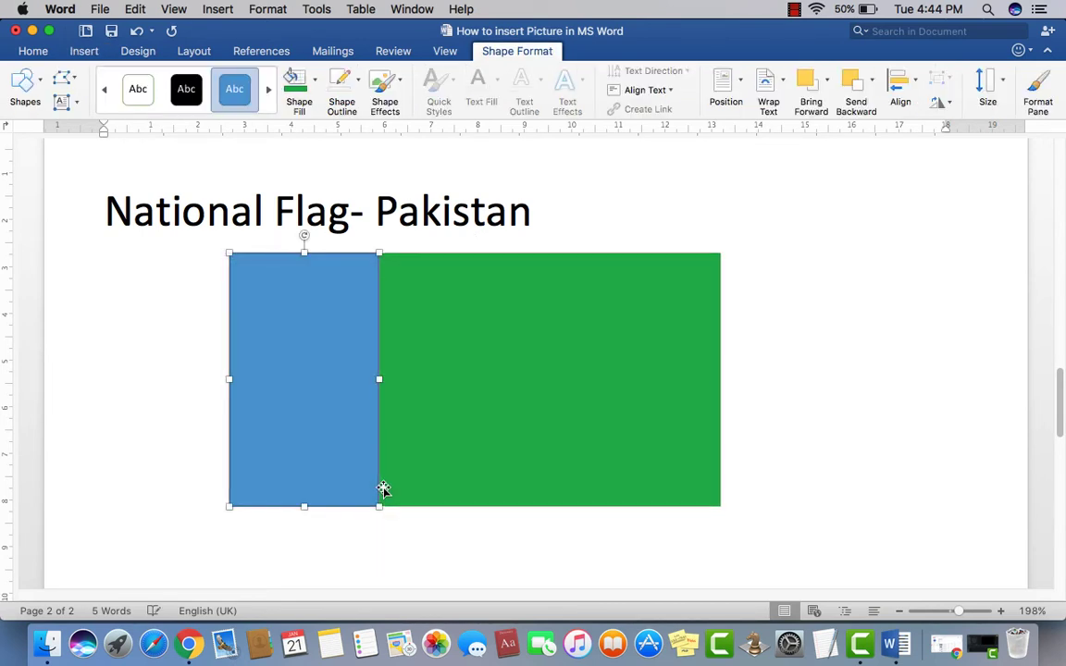
Step: Fill the new rectangle white and remove its outline to form the white band
left_click(315, 83)
left_click(294, 159)
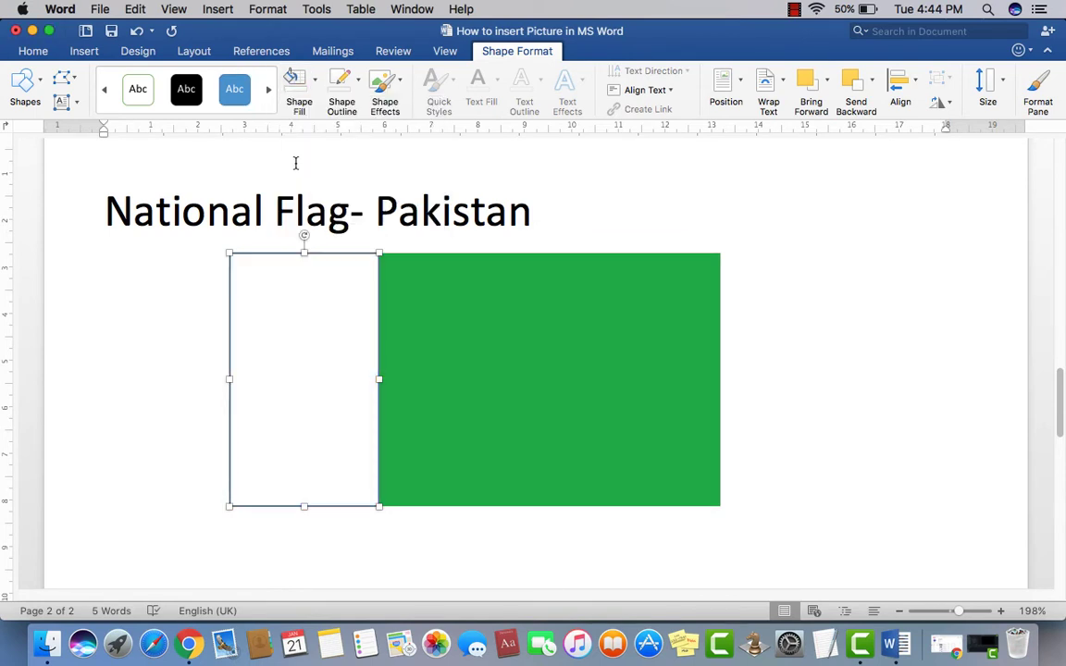
left_click(904, 380)
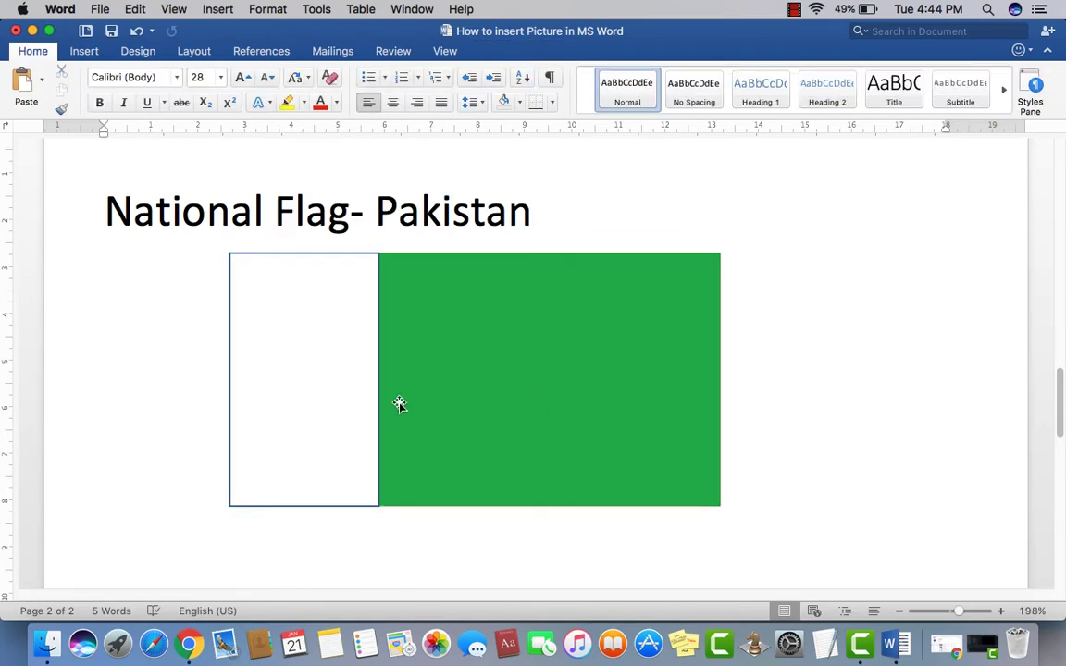
left_click(370, 384)
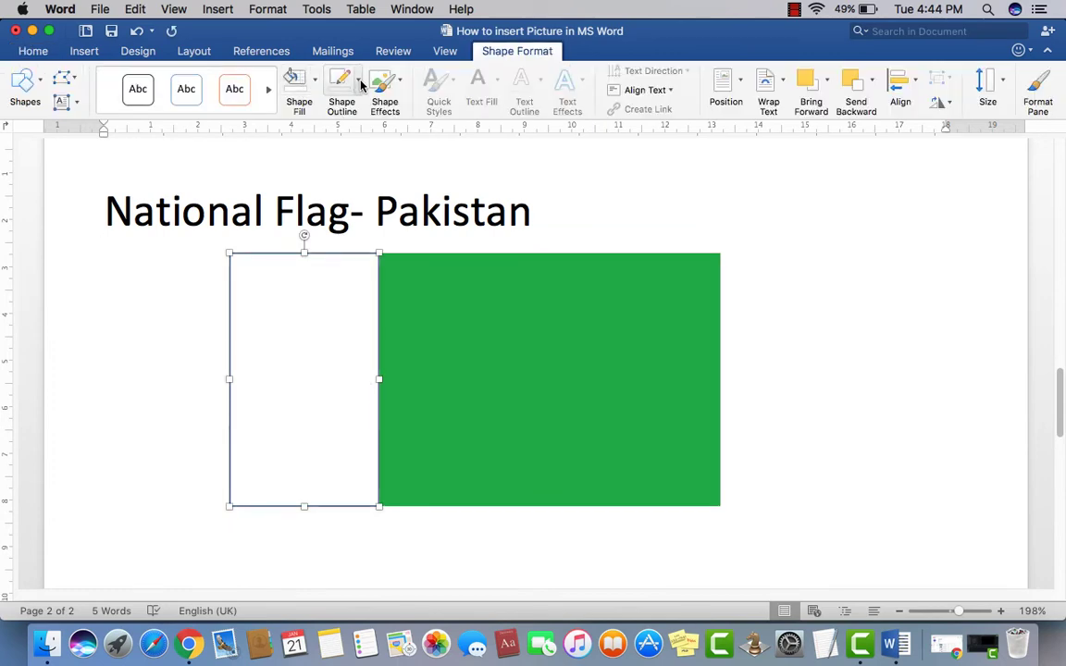
left_click(360, 85)
left_click(387, 115)
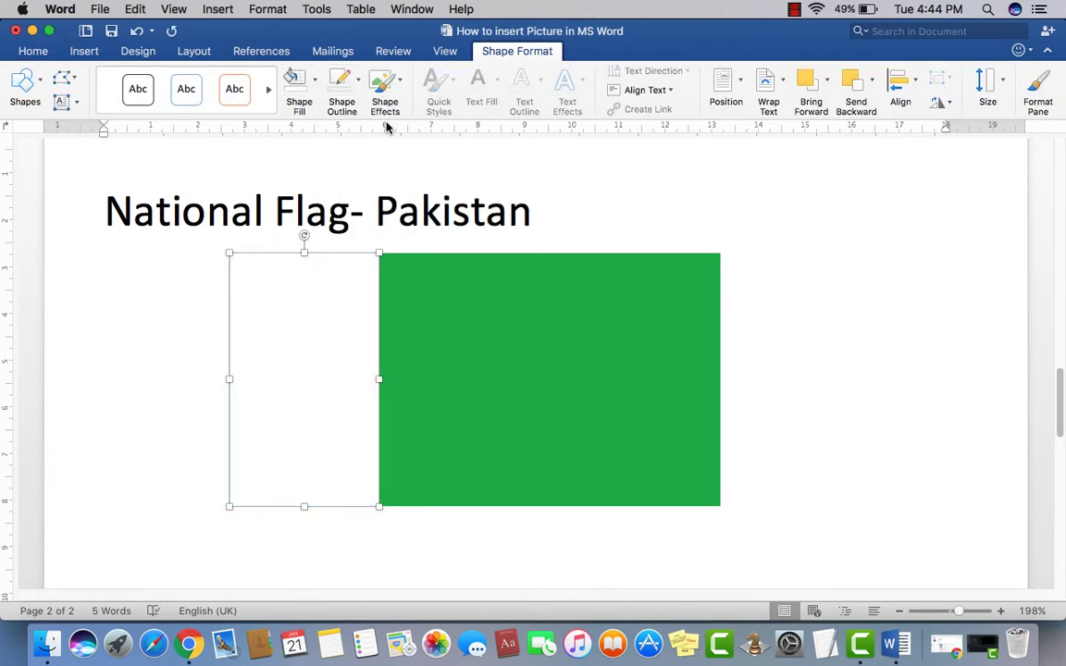
left_click(901, 406)
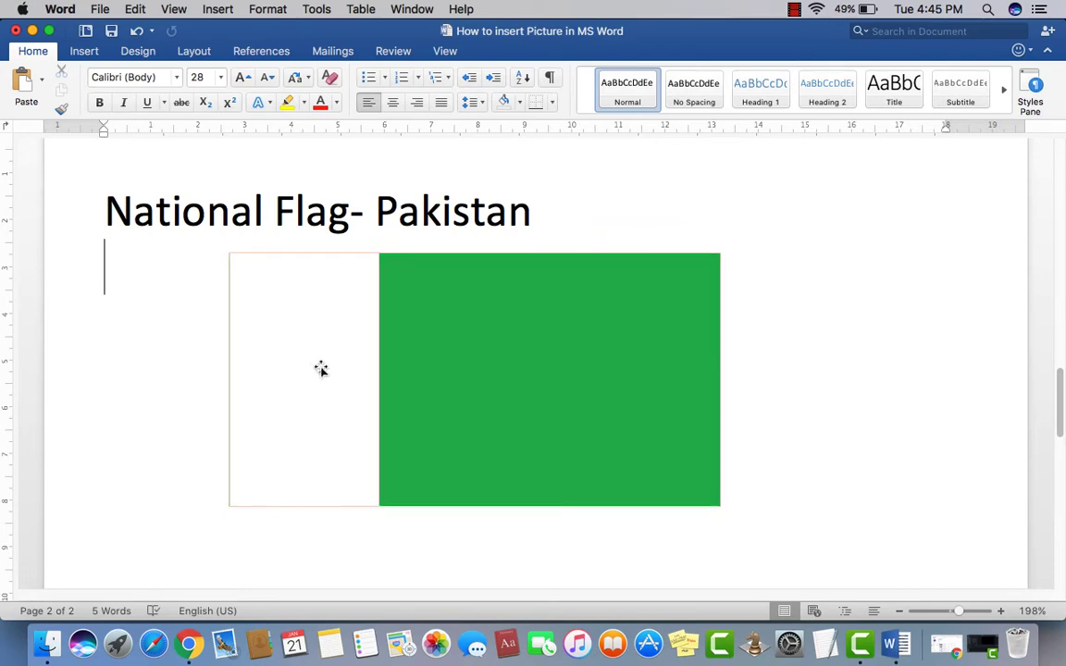
left_click(237, 325)
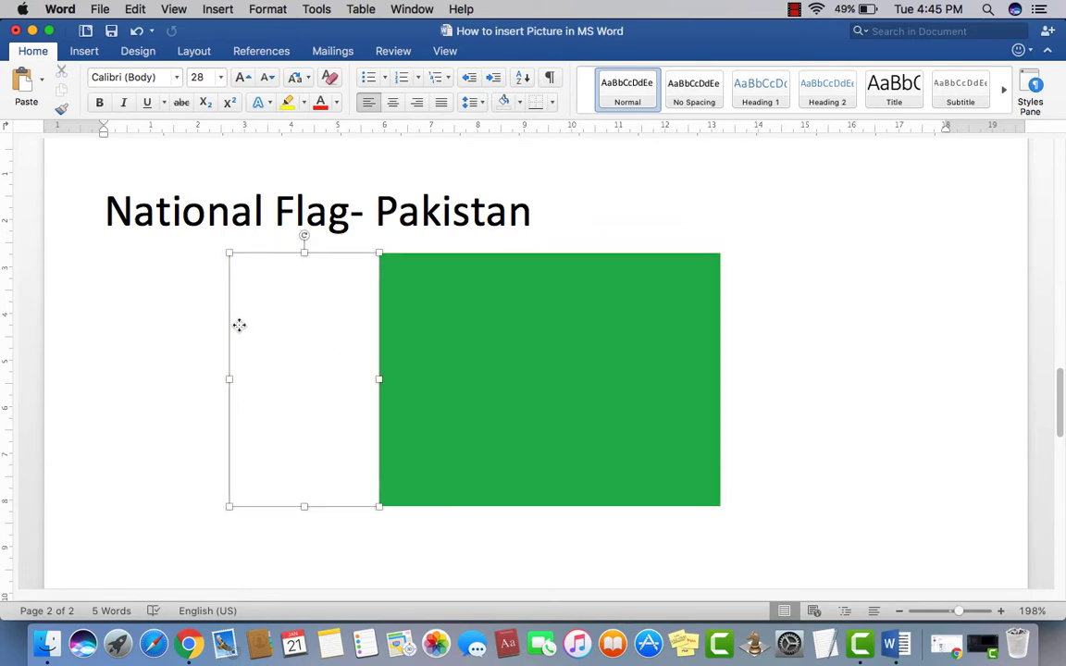
left_click(86, 52)
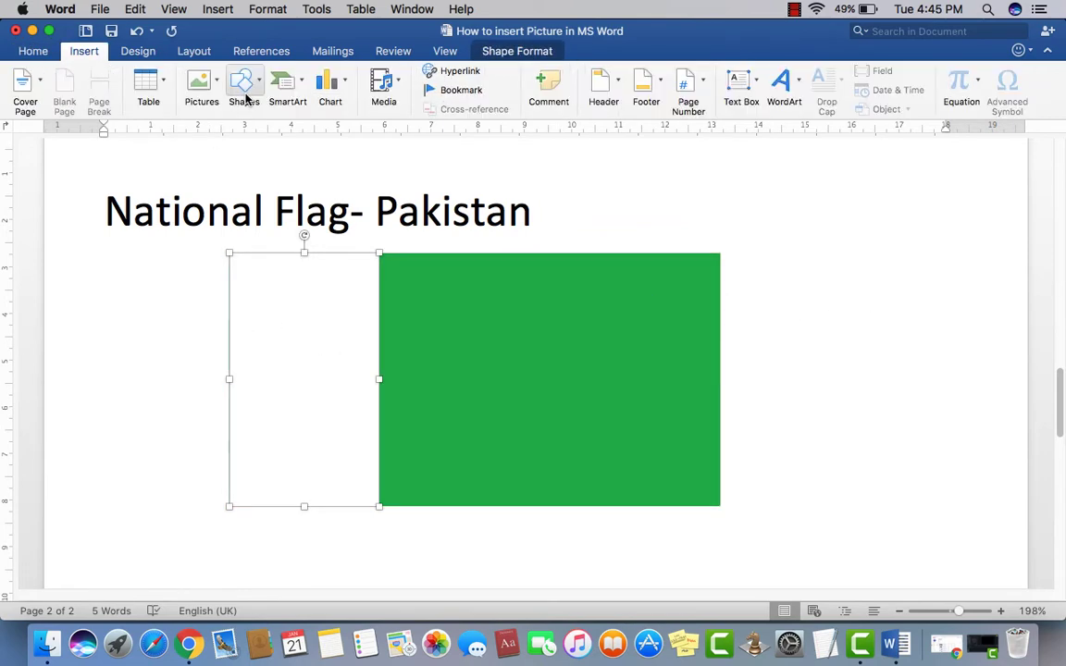
Step: Draw a long vertical line down from the white band's top-left corner as the flagpole
left_click(245, 102)
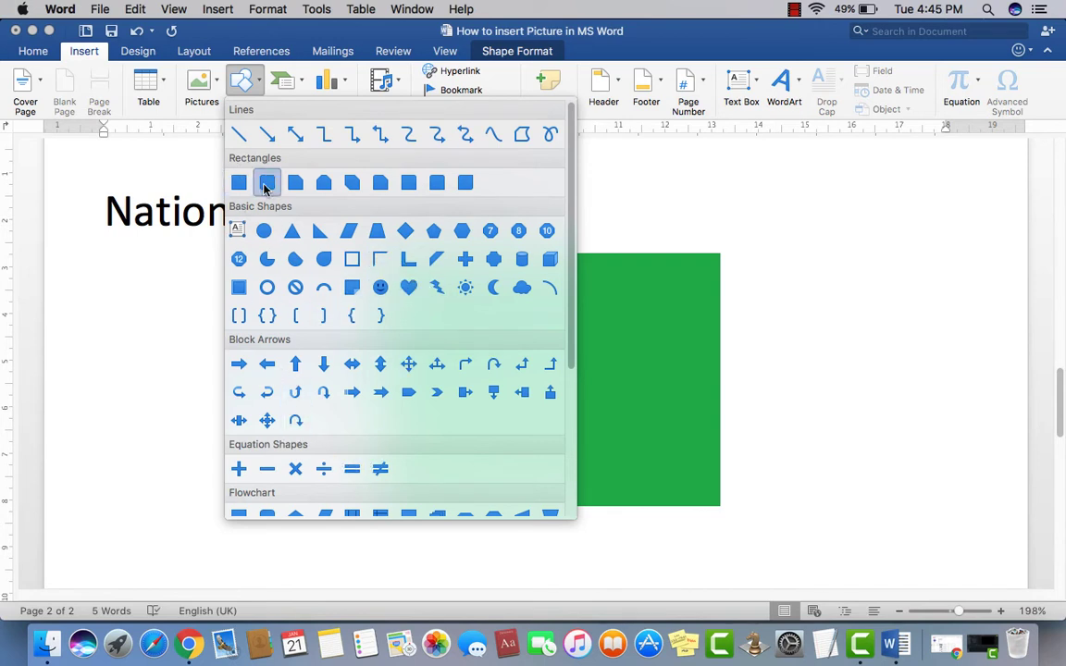
left_click(239, 136)
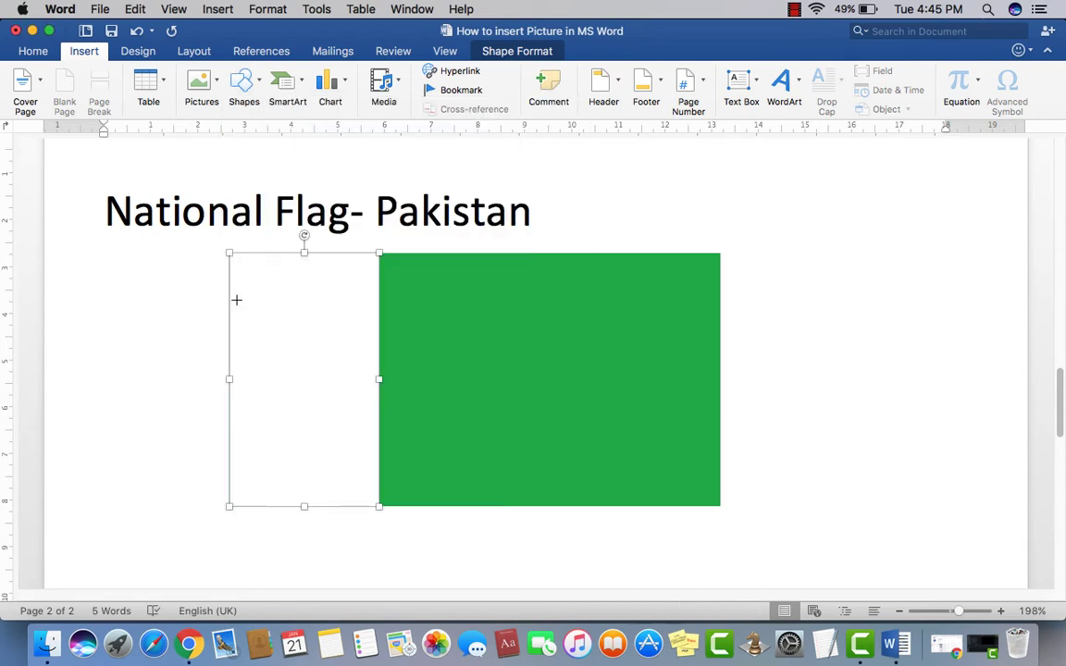
left_click_drag(229, 252, 226, 608)
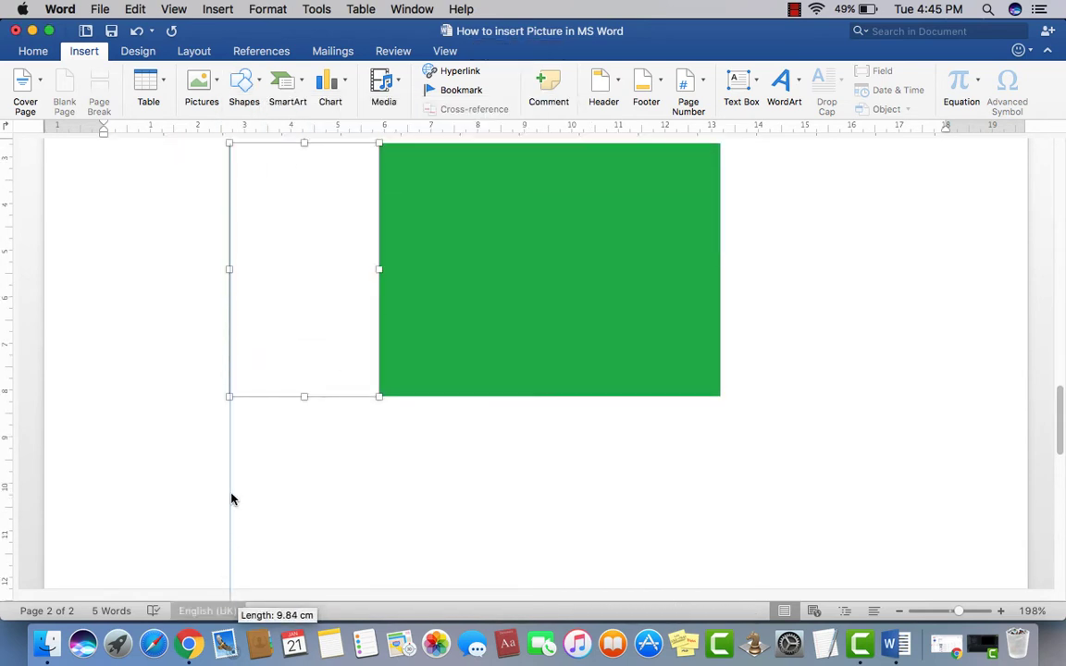
left_click_drag(231, 500, 237, 563)
scroll(274, 453, "down", 2)
scroll(276, 445, "up", 4)
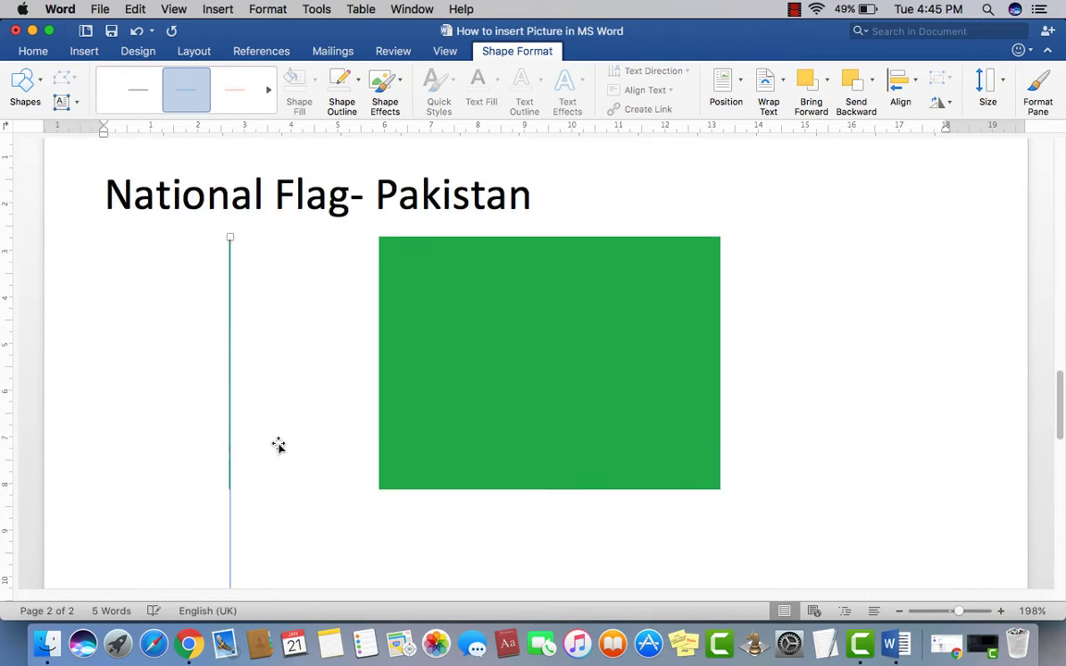
left_click(811, 387)
left_click(513, 393)
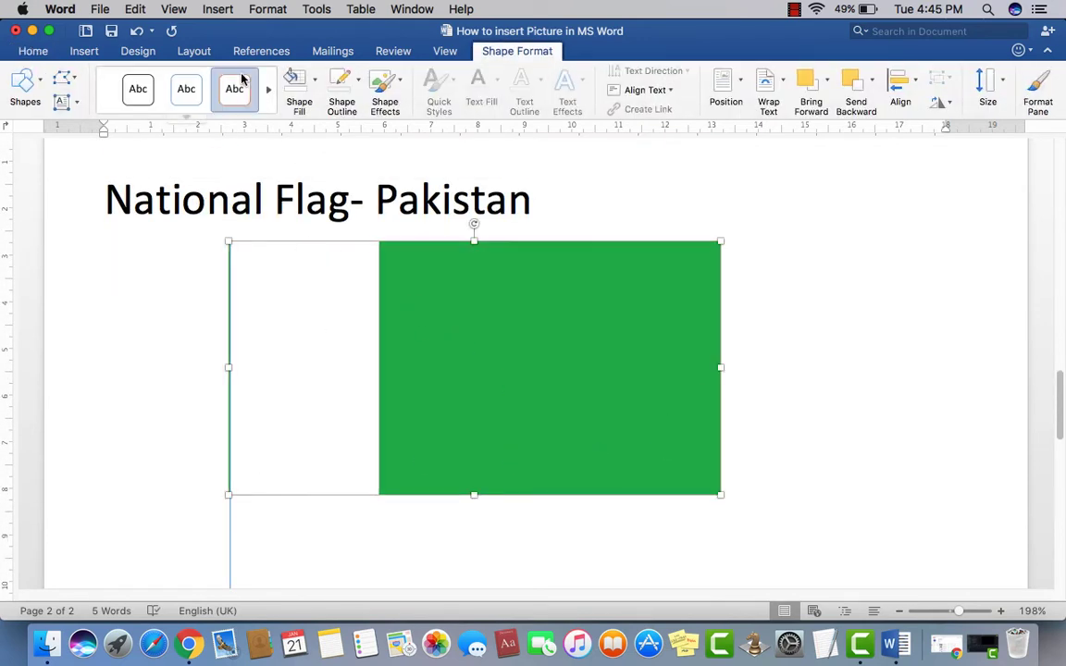
Step: Add a 5-point star on the green field, filled white with no outline
left_click(43, 86)
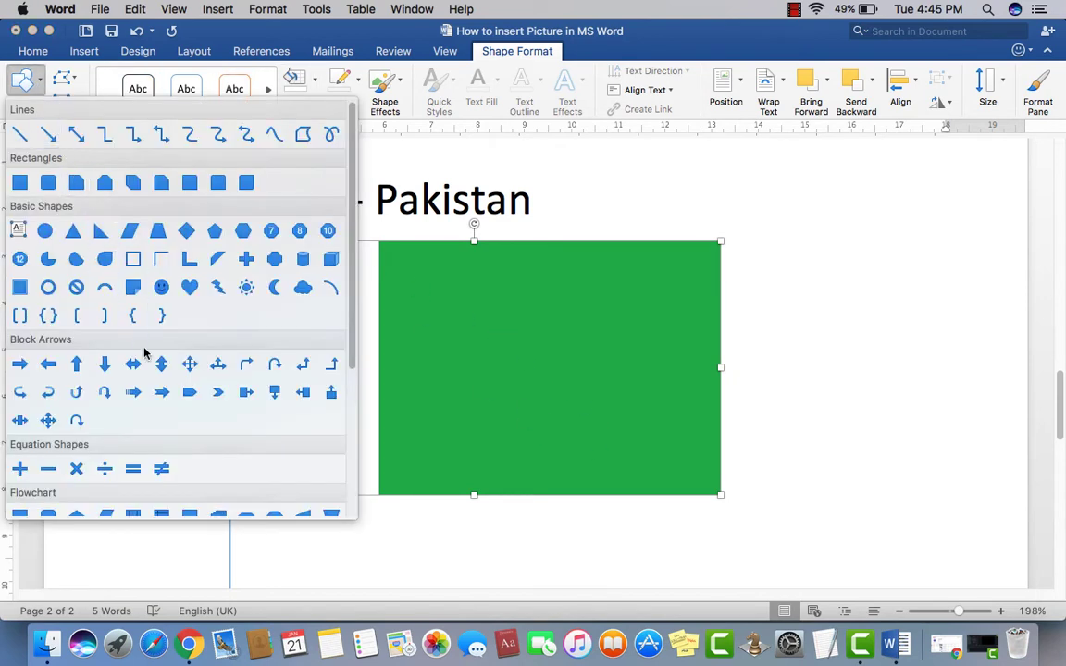
left_click_drag(352, 197, 339, 414)
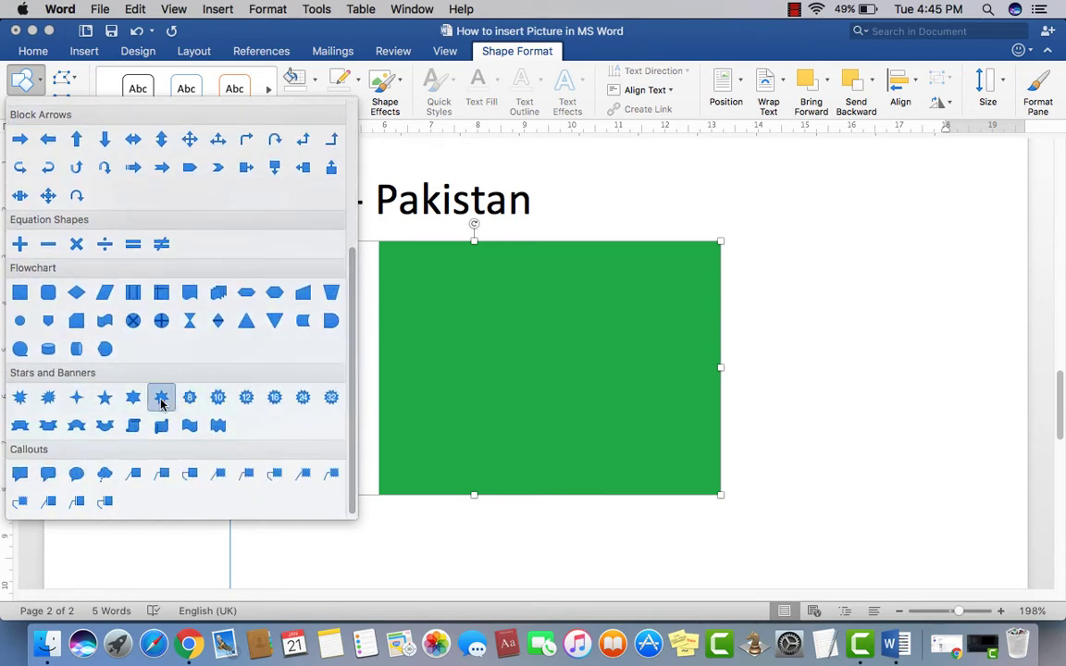
left_click(114, 405)
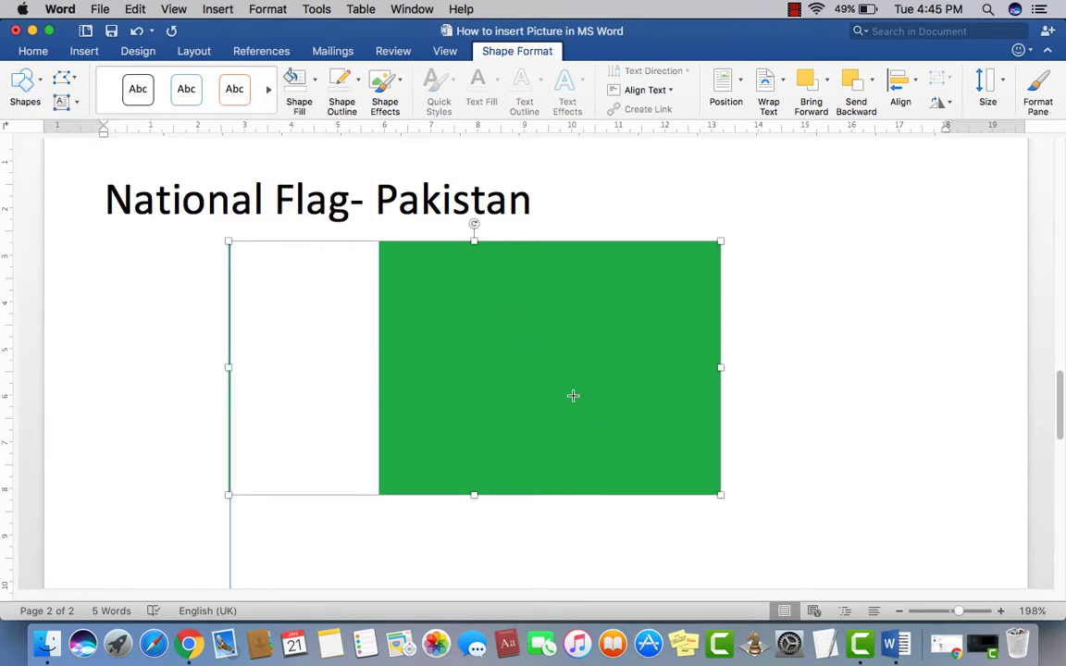
mouse_move(511, 318)
left_mouse_down()
mouse_move(607, 420)
mouse_move(628, 428)
left_mouse_up()
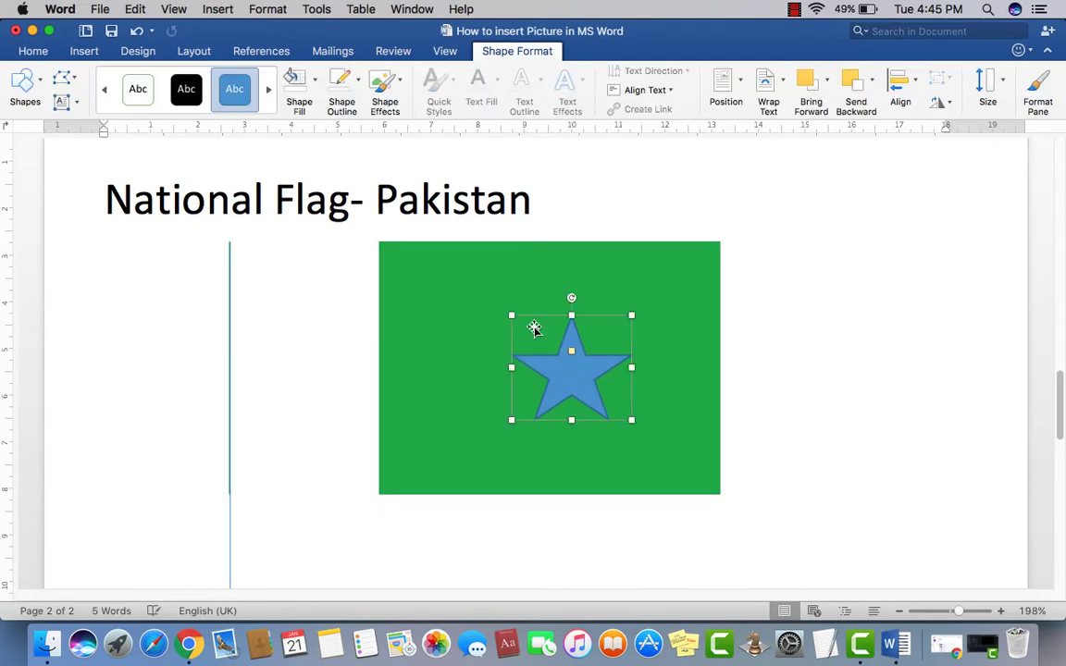
left_click(296, 85)
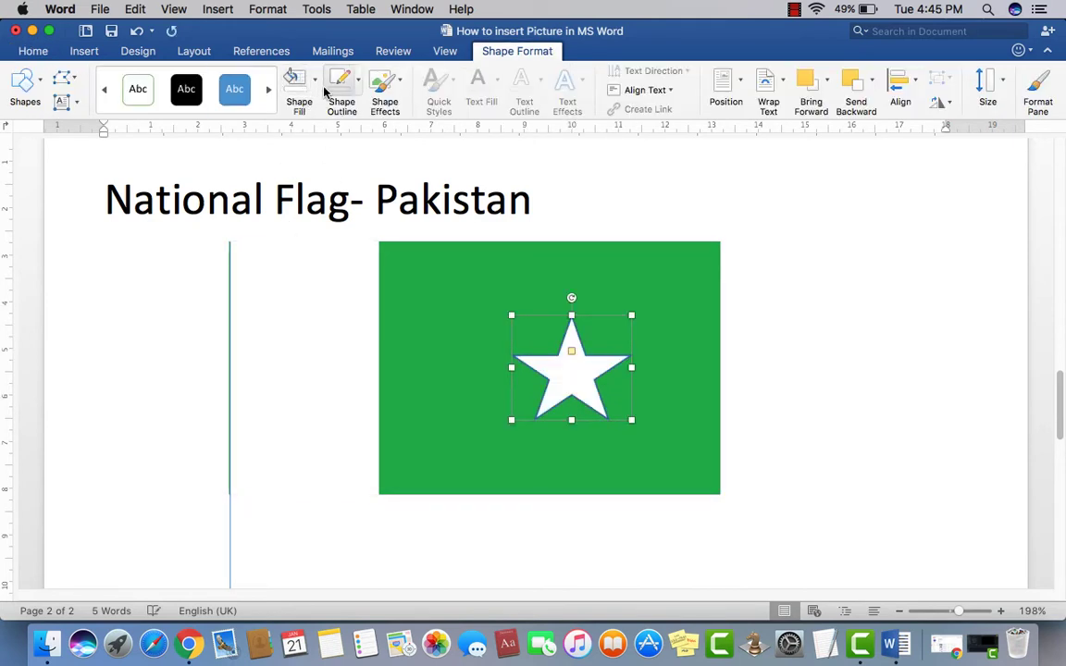
left_click(357, 84)
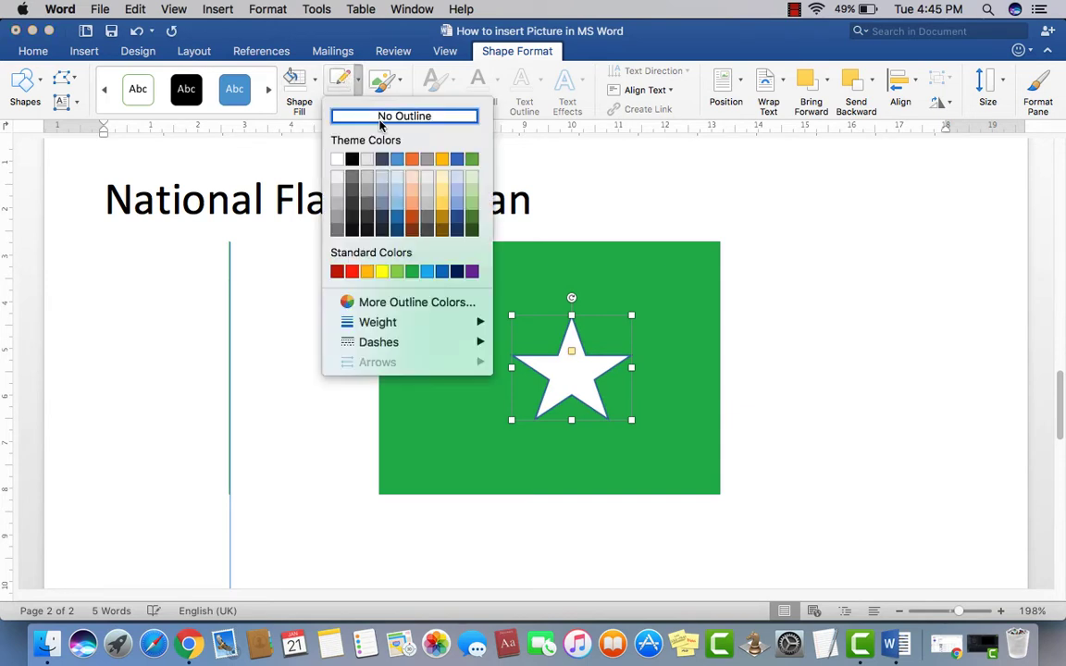
left_click(380, 112)
left_click(297, 307)
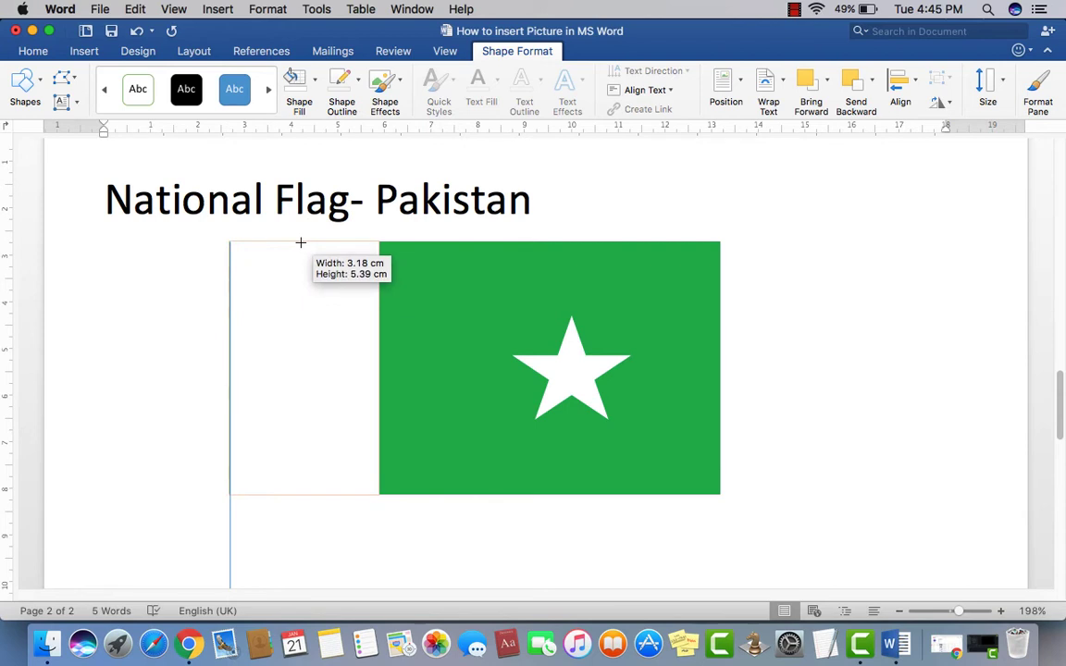
Step: Draw a Moon shape crescent on the green part of the flag
left_click_drag(302, 241, 302, 242)
left_click(192, 347)
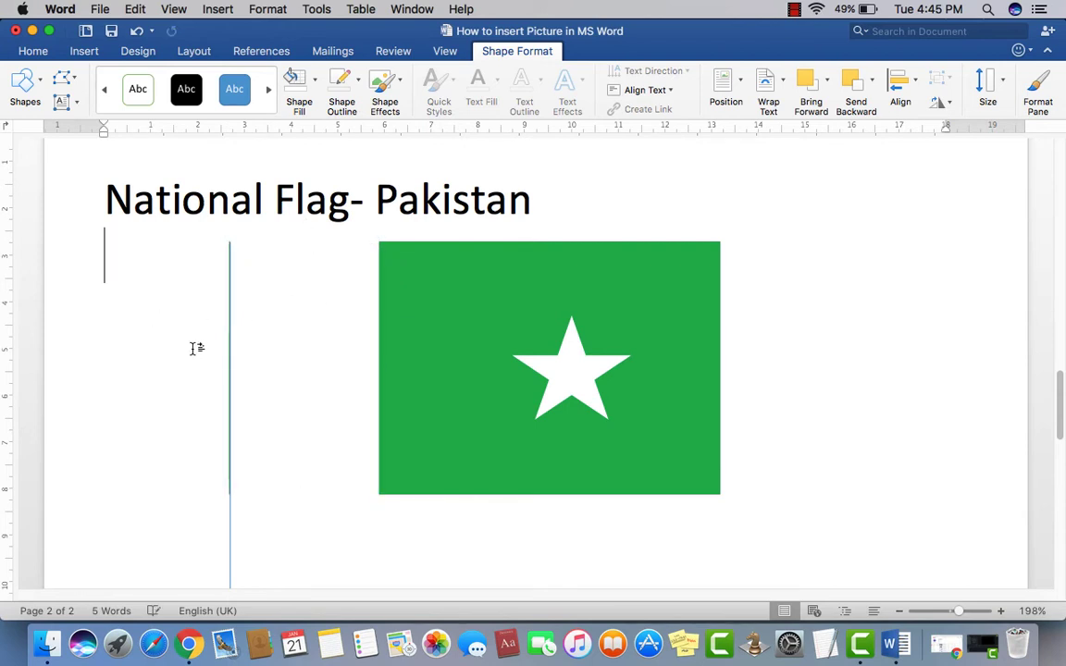
left_click(329, 423)
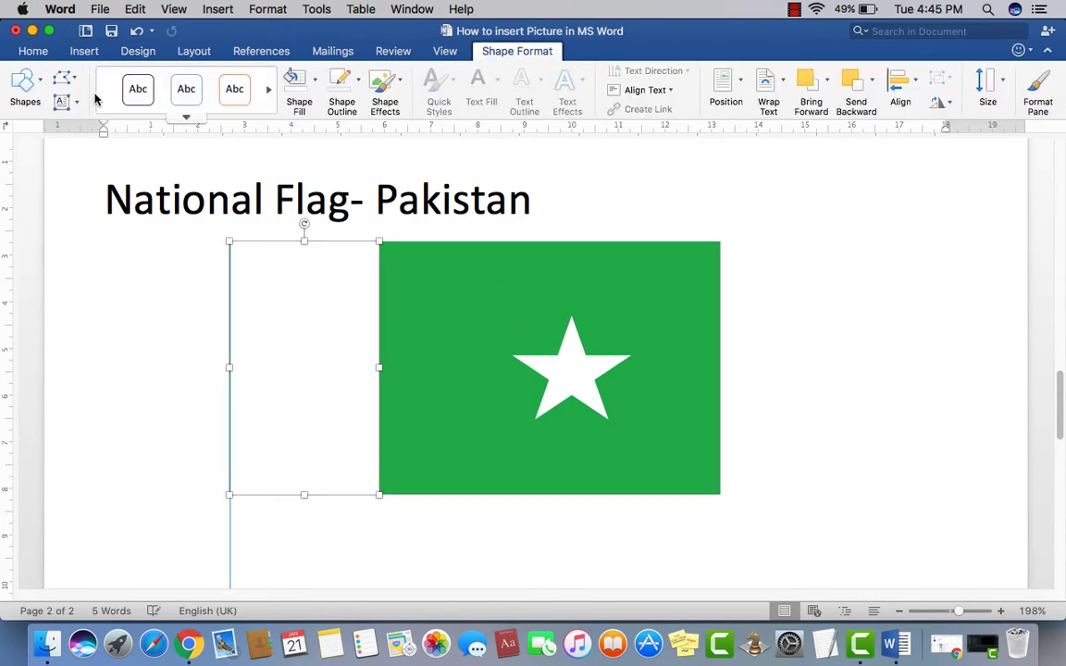
left_click(41, 86)
left_click(42, 88)
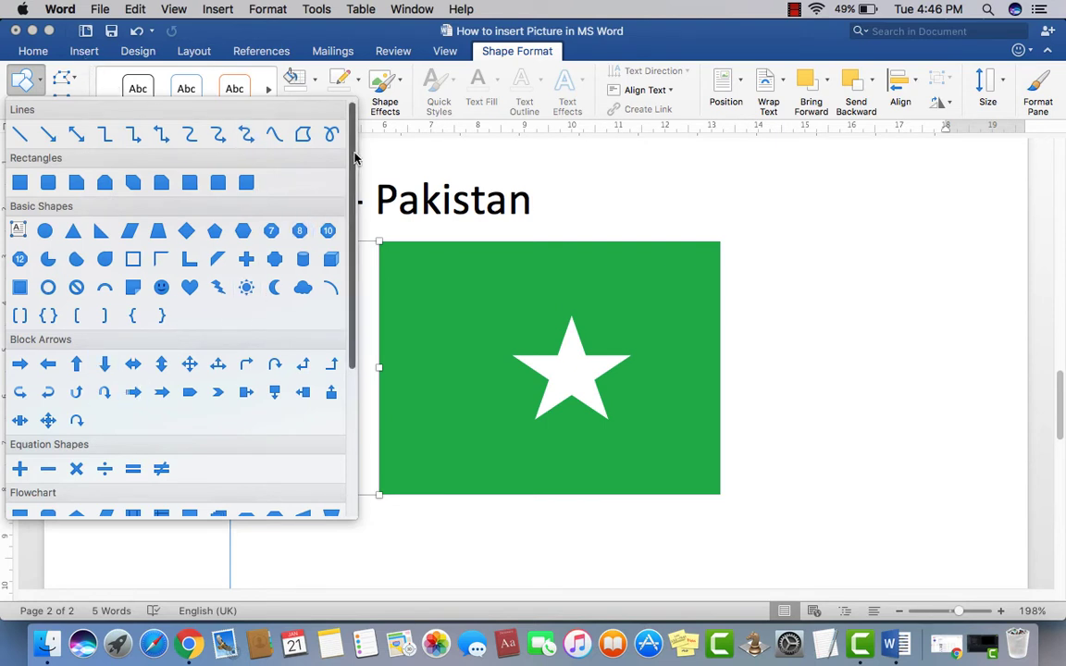
scroll(343, 278, "down", 5)
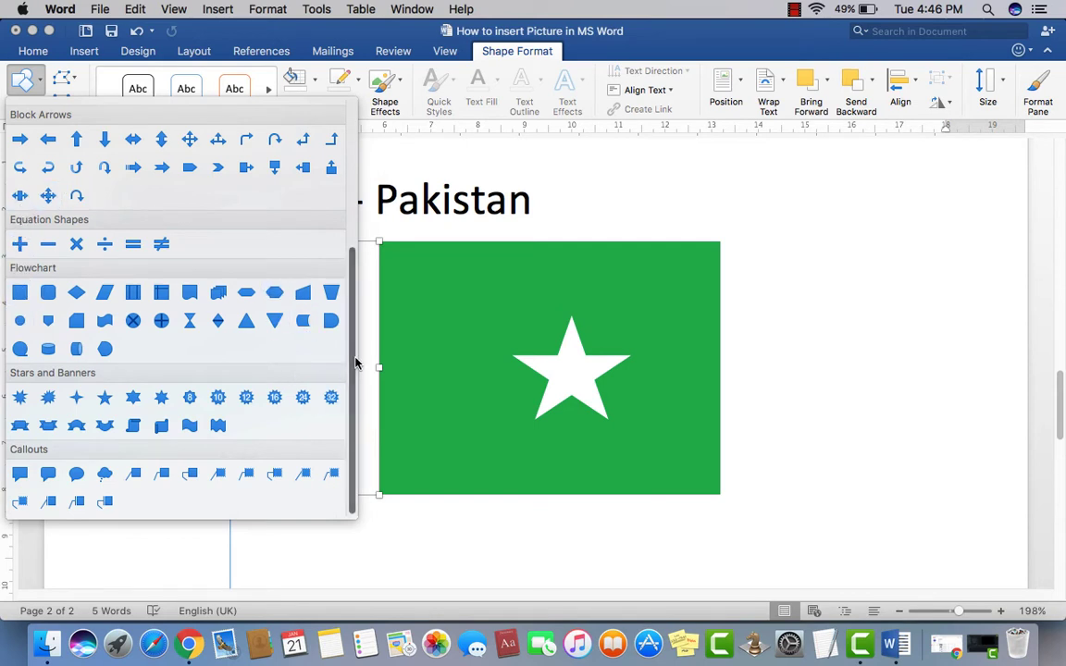
left_click_drag(352, 395, 357, 215)
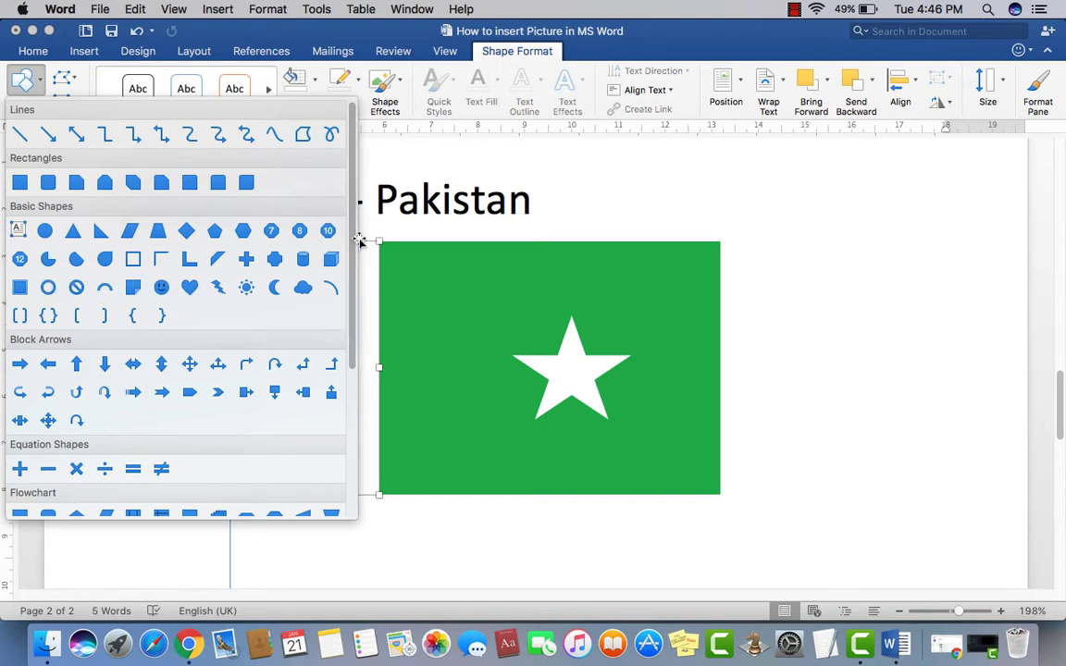
scroll(342, 250, "down", 1)
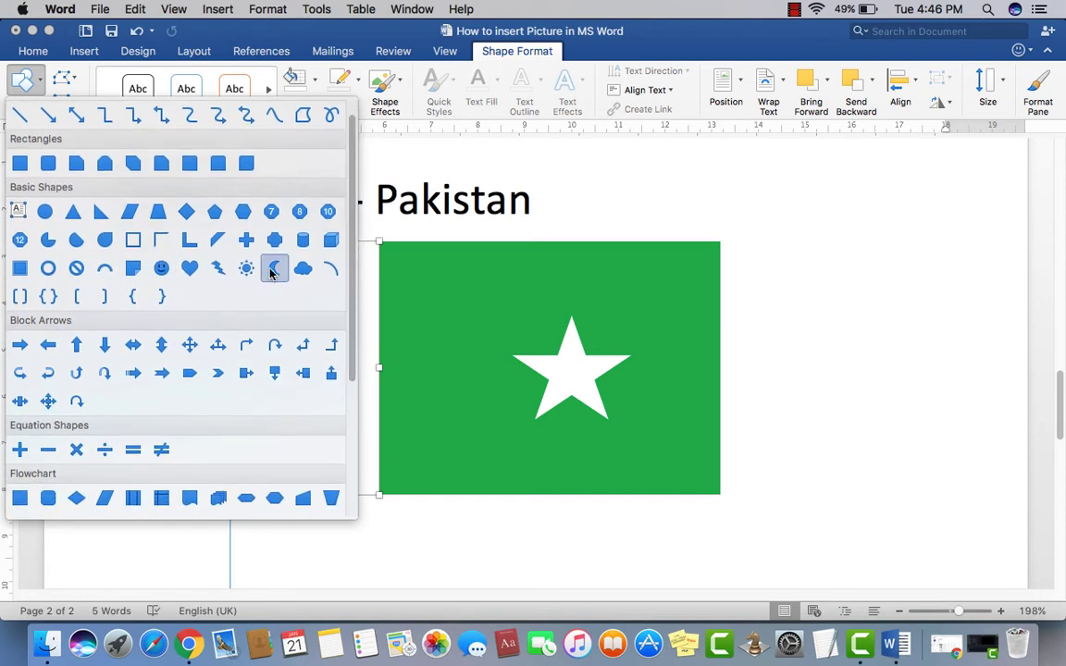
left_click(275, 270)
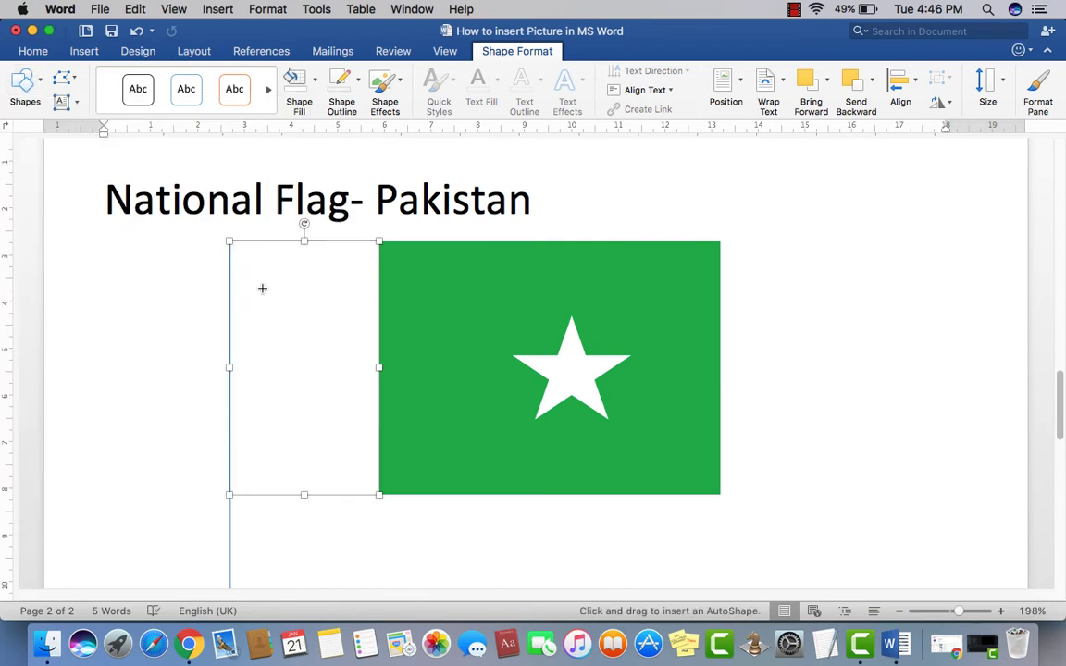
left_click_drag(454, 302, 545, 457)
Step: Make the crescent white and arrange it beside the star
left_click_drag(587, 373, 616, 359)
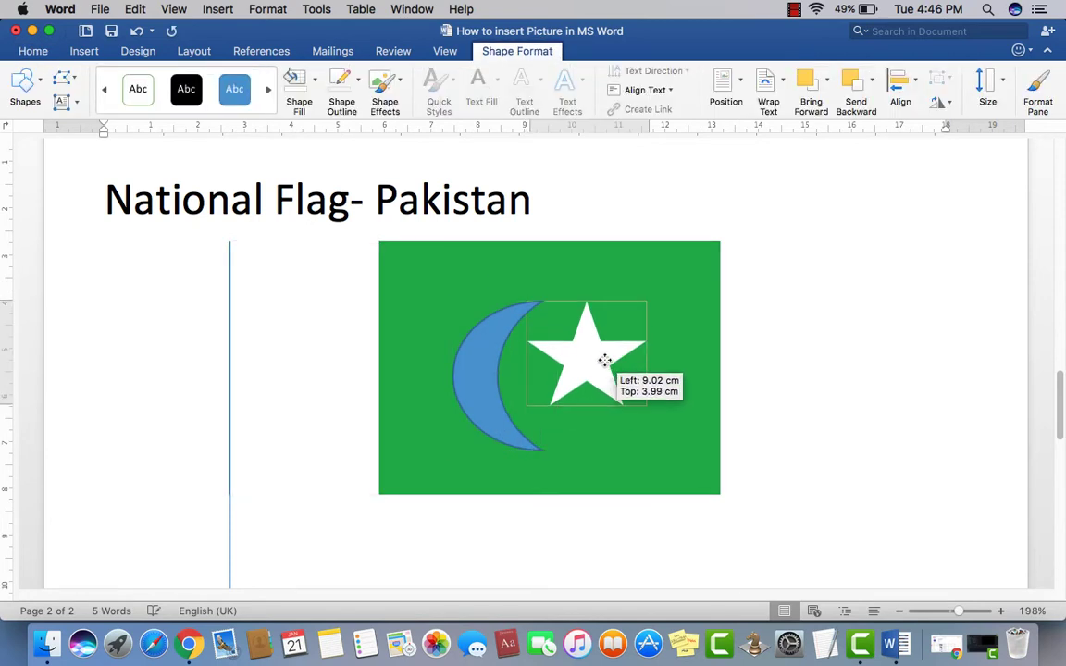
left_click_drag(482, 384, 516, 364)
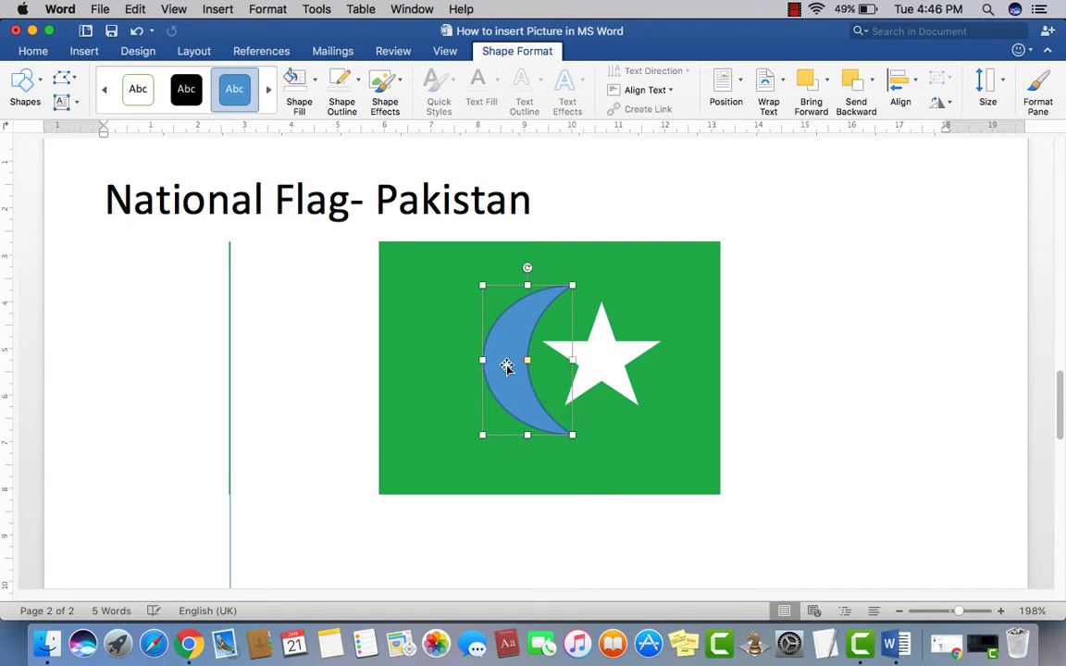
left_click(297, 86)
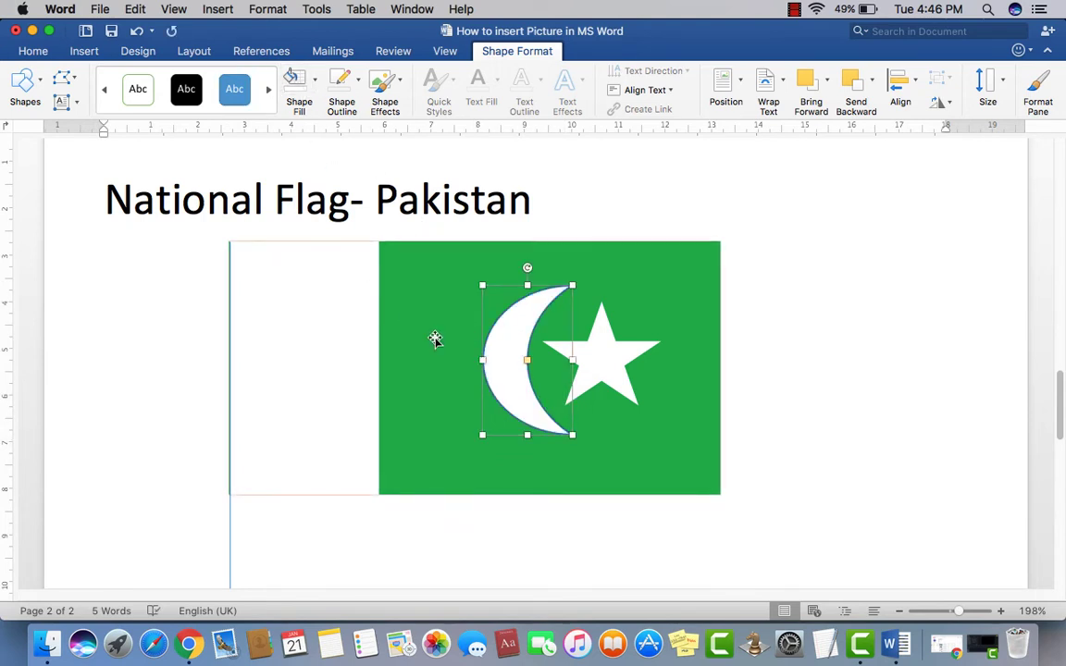
left_click_drag(509, 396, 512, 399)
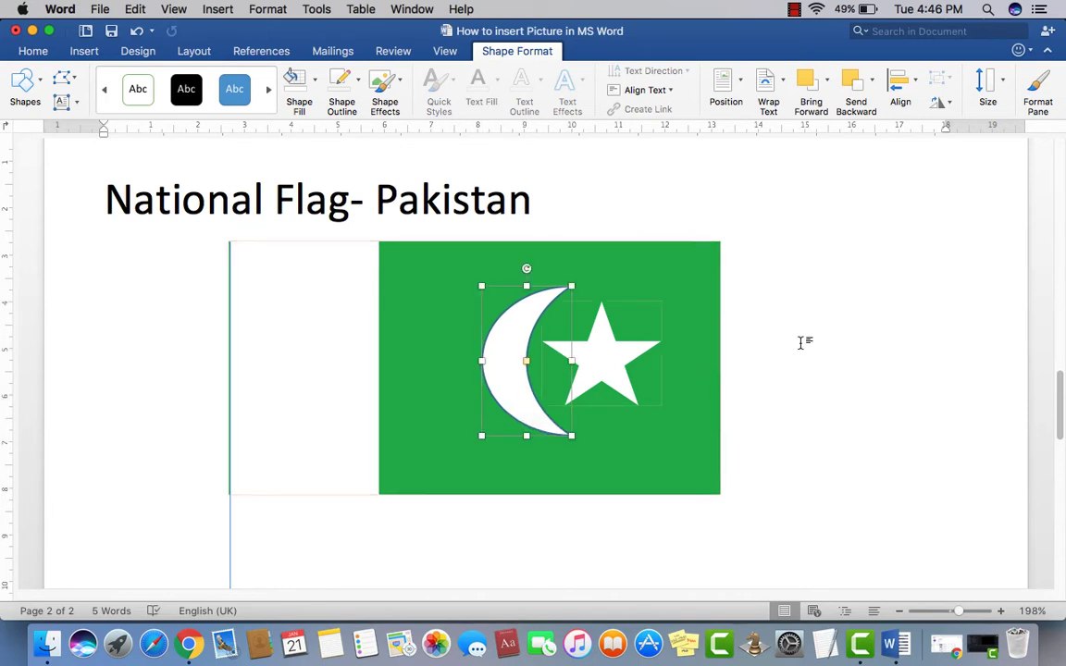
left_click(762, 362)
Step: Tilt the crescent counter-clockwise and shift it into place on the green field
left_click(597, 378)
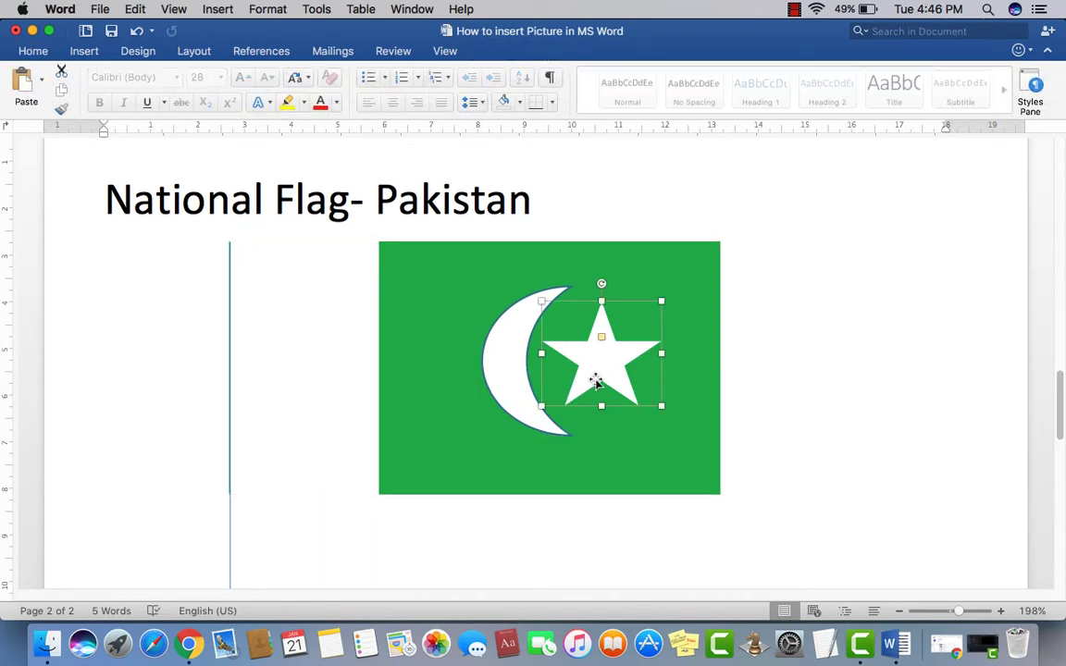
left_click(514, 387, "shift")
left_click_drag(515, 386, 514, 401)
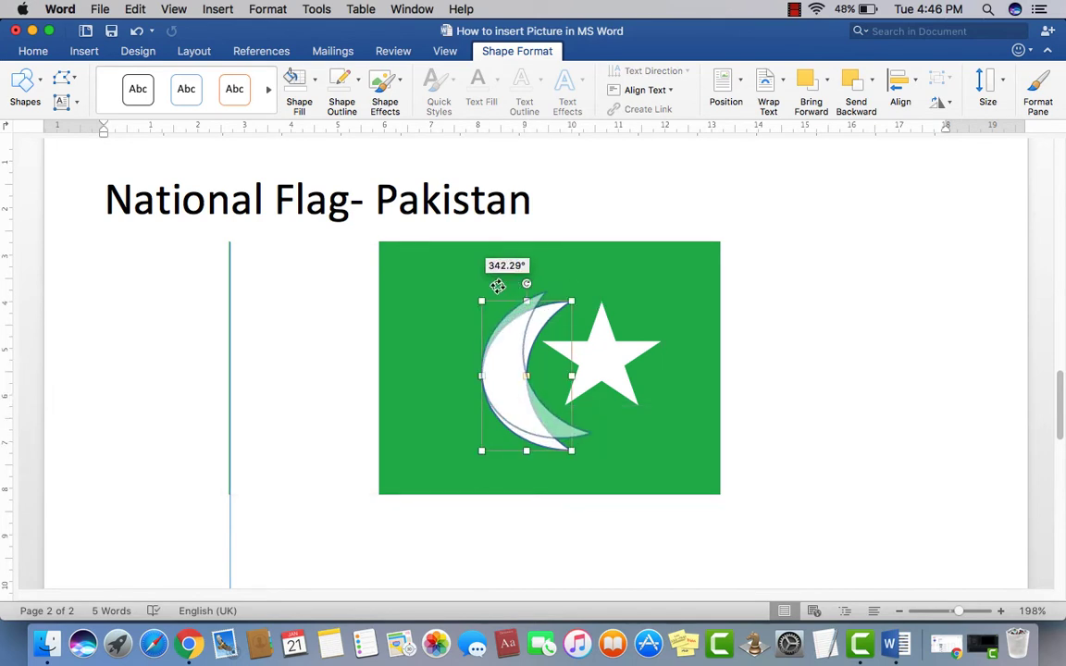
left_click_drag(521, 284, 495, 287)
left_click_drag(514, 380, 509, 391)
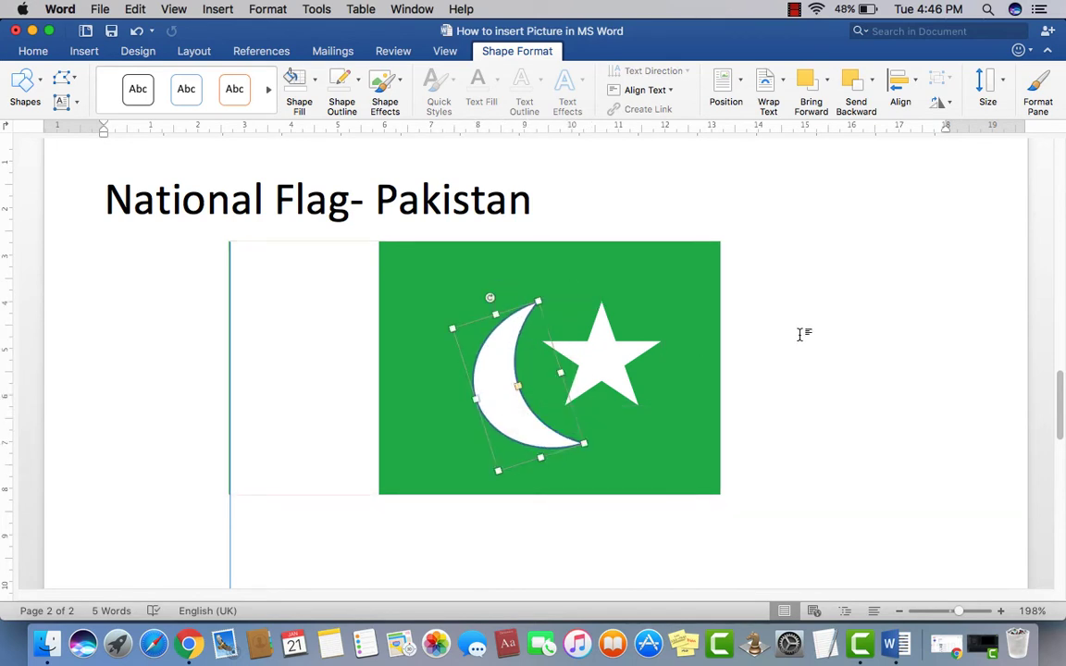
left_click(801, 333)
Step: Shrink the star and nestle it in the crescent's curve
left_click(604, 372)
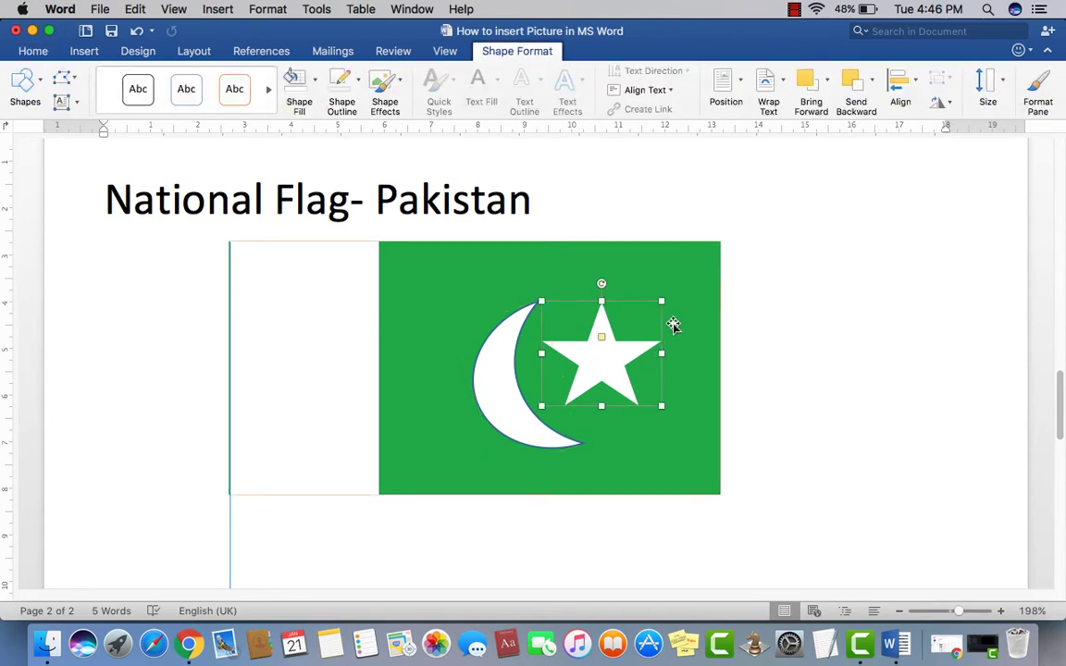
left_click_drag(661, 300, 599, 354)
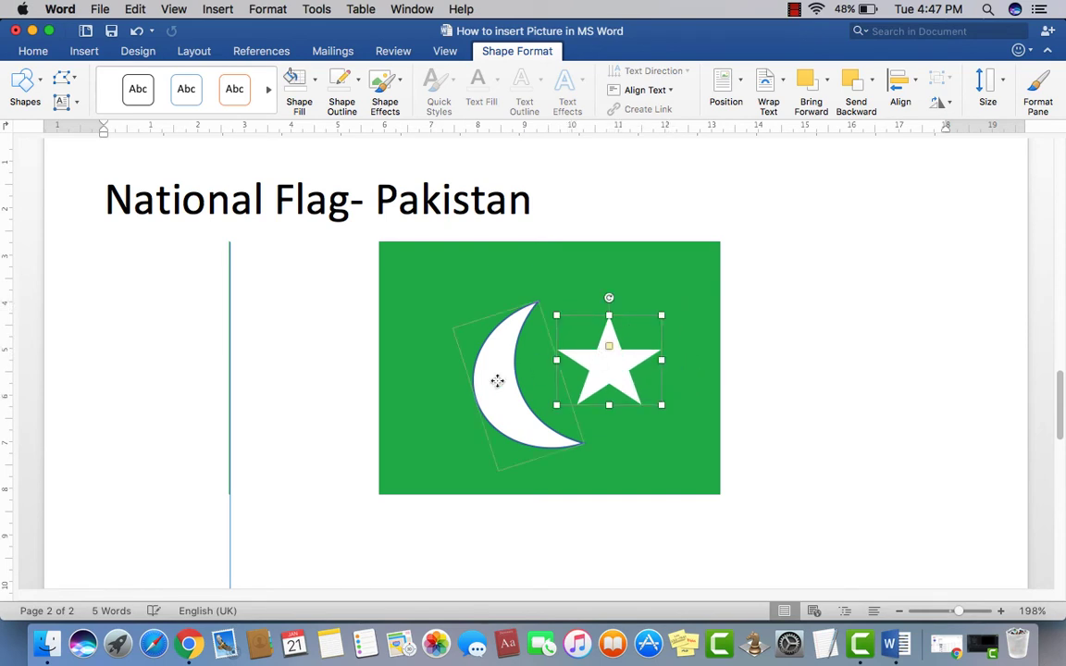
left_click_drag(495, 380, 520, 375)
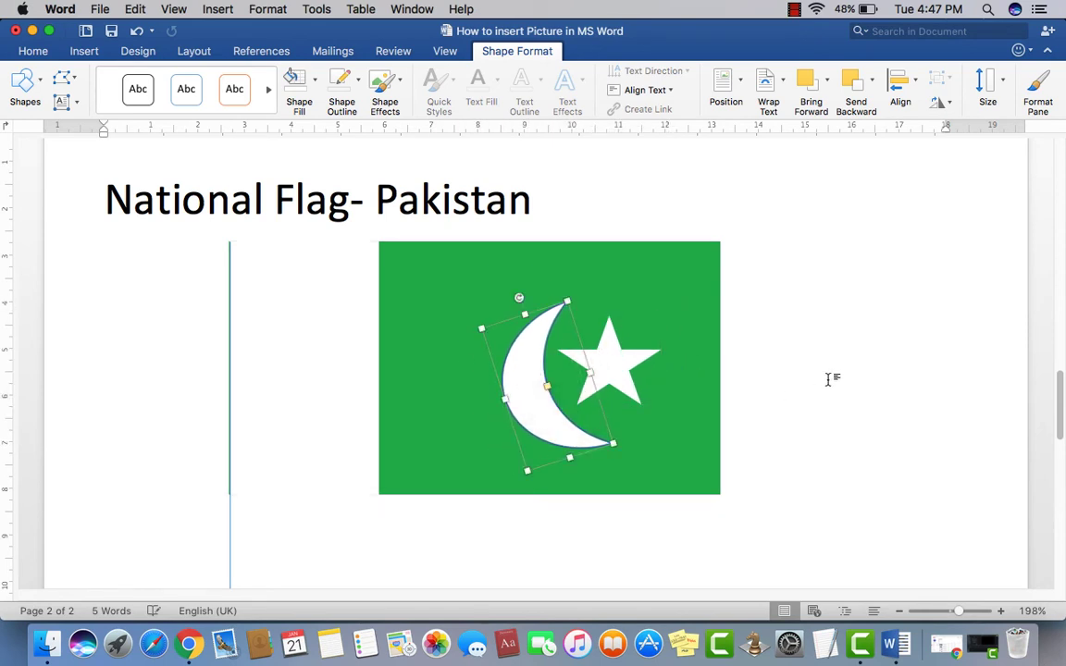
left_click(830, 376)
scroll(509, 458, "down", 1)
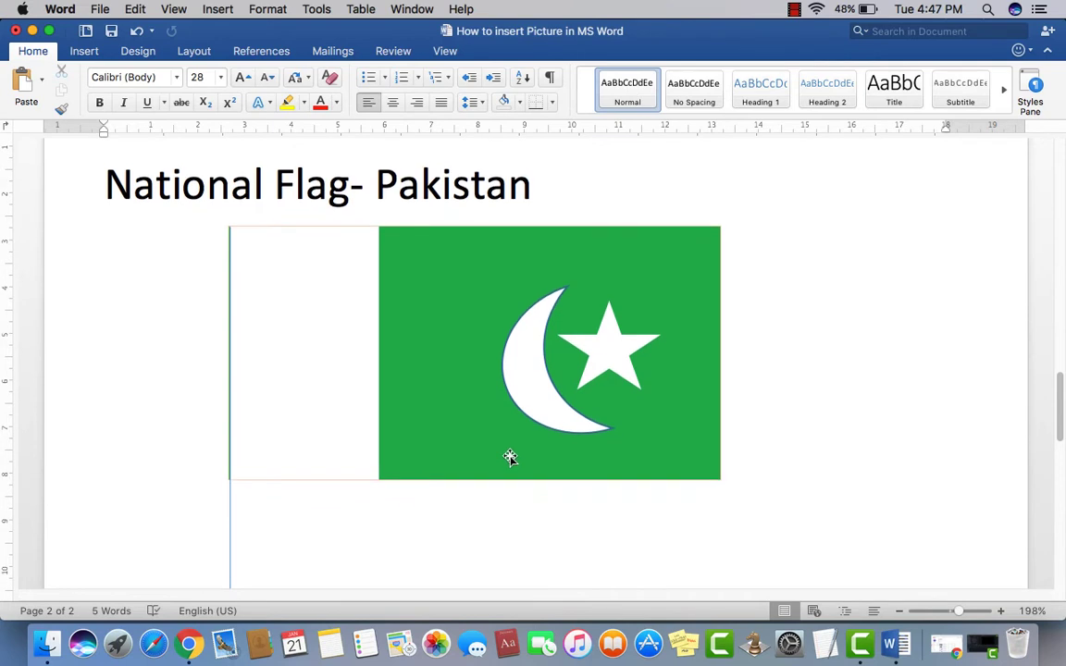
scroll(509, 457, "up", 3)
scroll(512, 451, "down", 3)
scroll(511, 451, "down", 1)
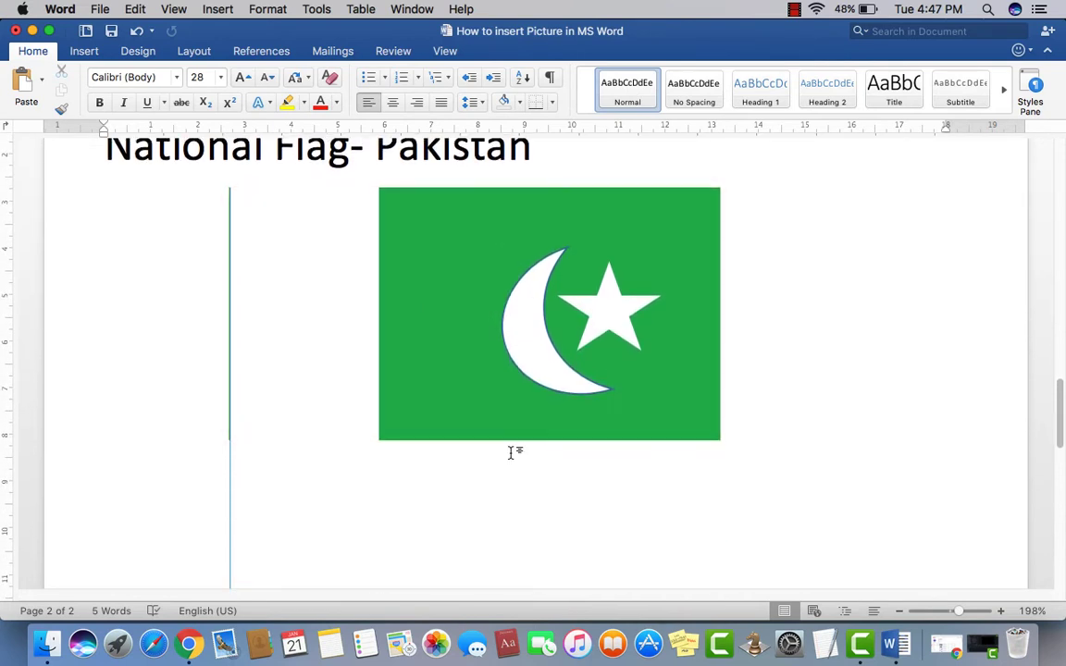
left_click(357, 274)
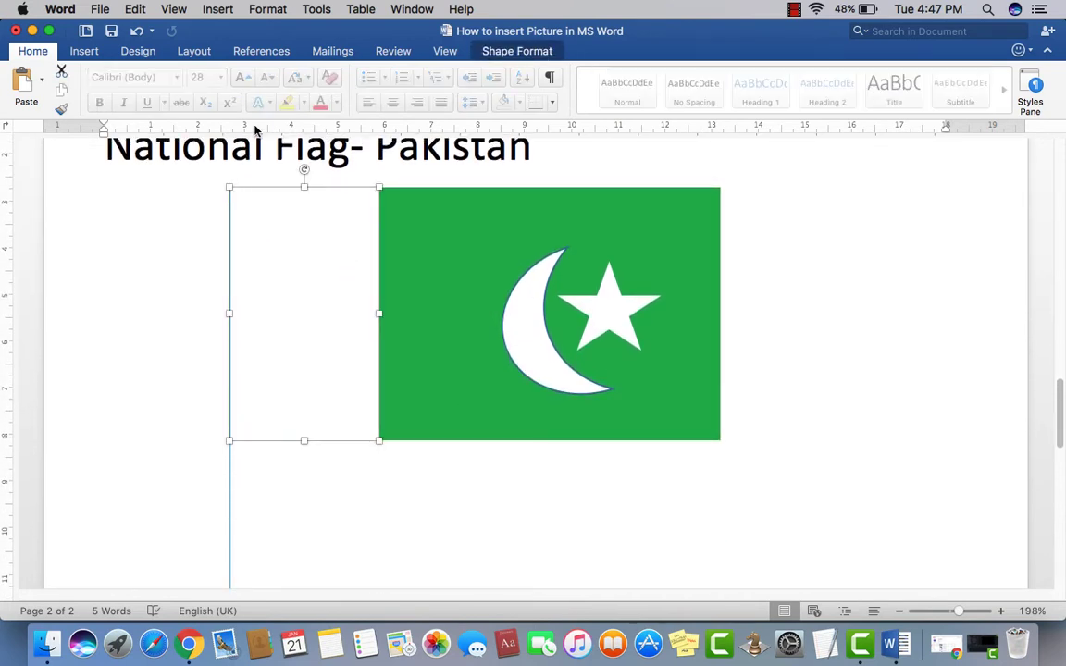
Step: Give the white band's outline a light green theme colour
left_click(499, 51)
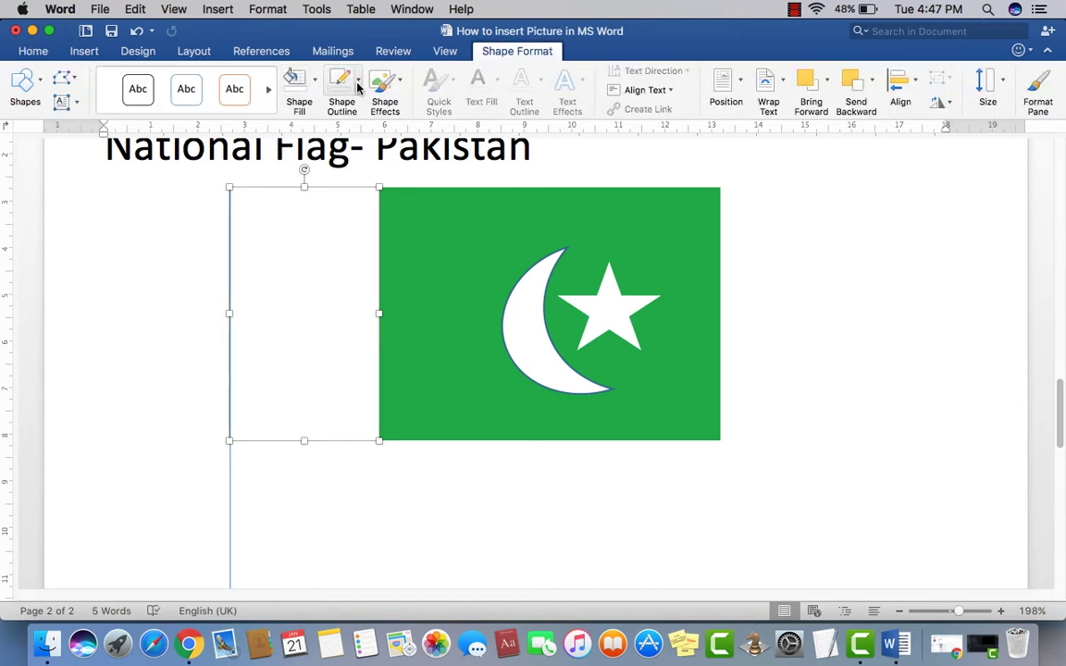
left_click(358, 85)
left_click(351, 161)
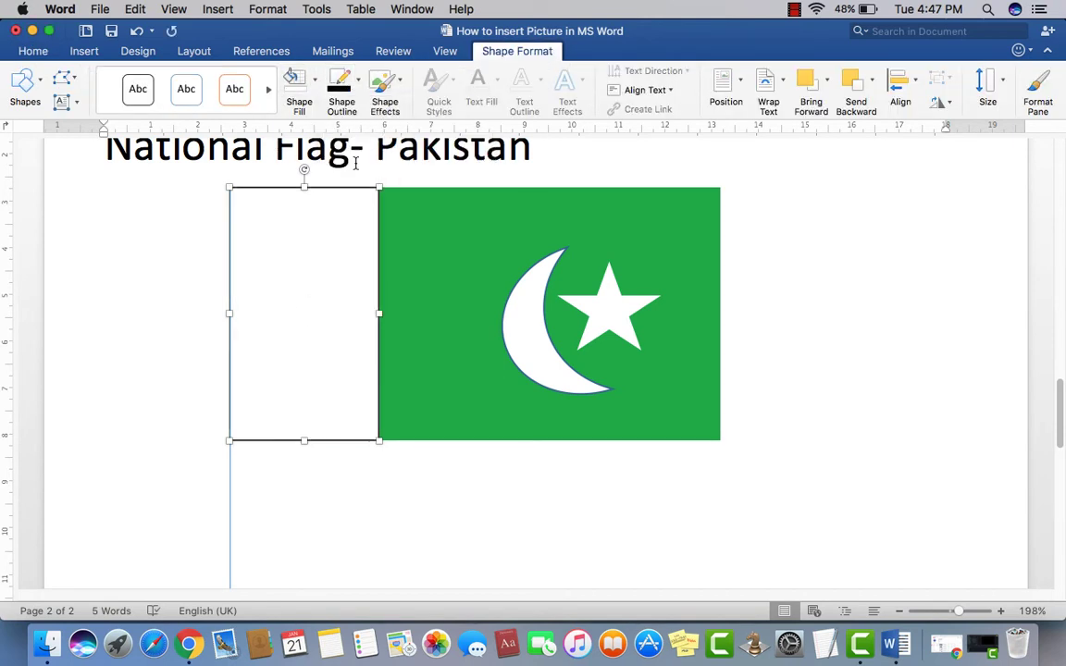
left_click(357, 87)
left_click(397, 162)
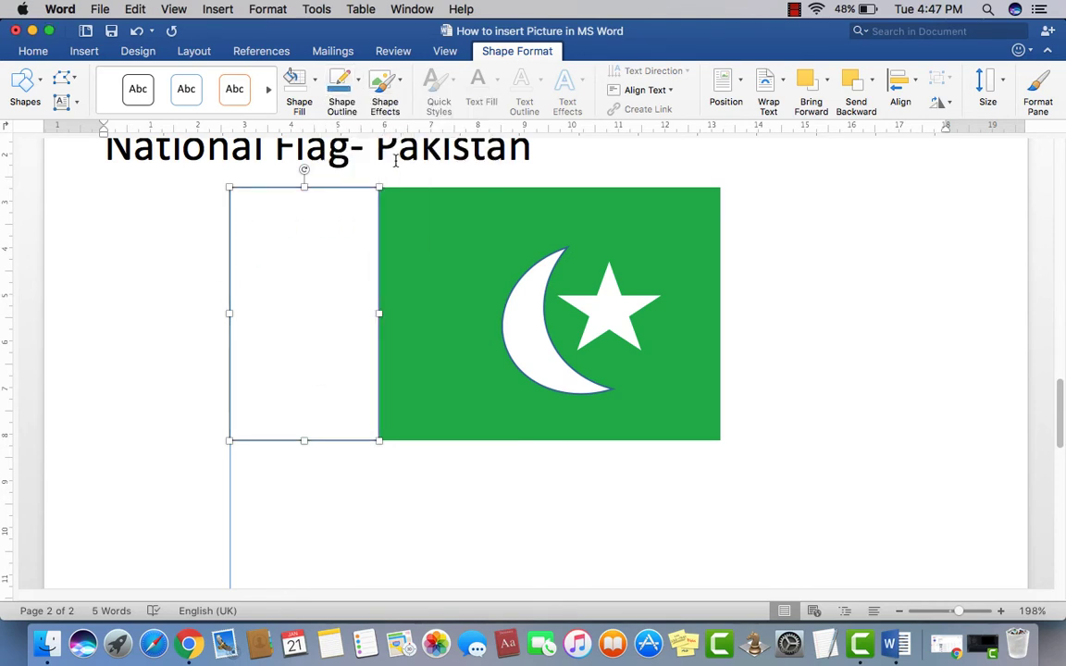
left_click(357, 83)
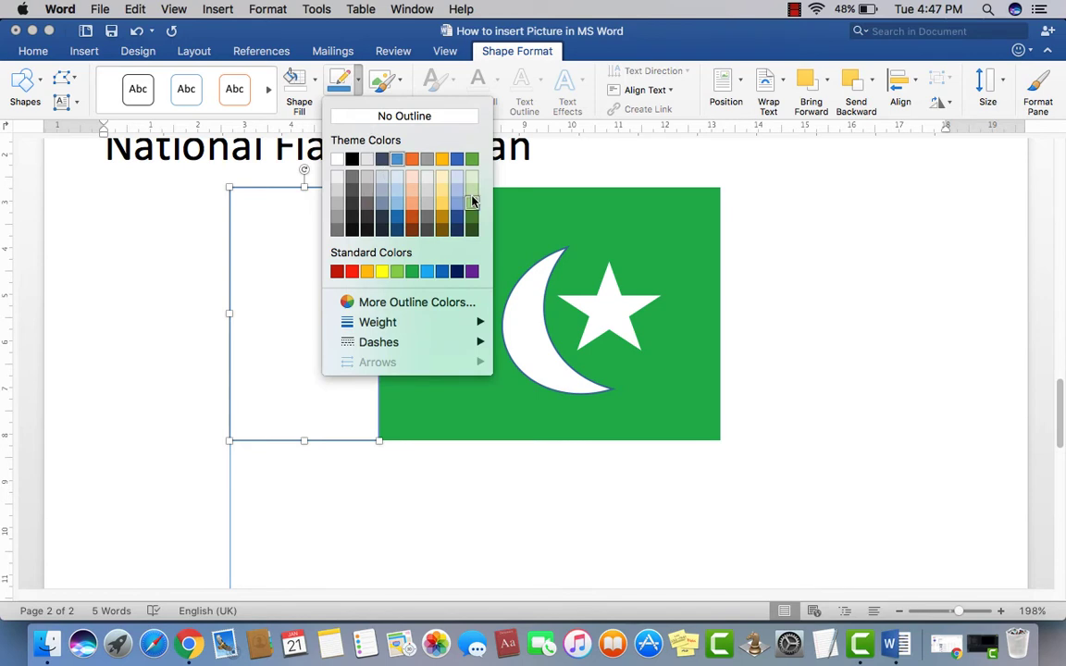
left_click(471, 200)
left_click(221, 228)
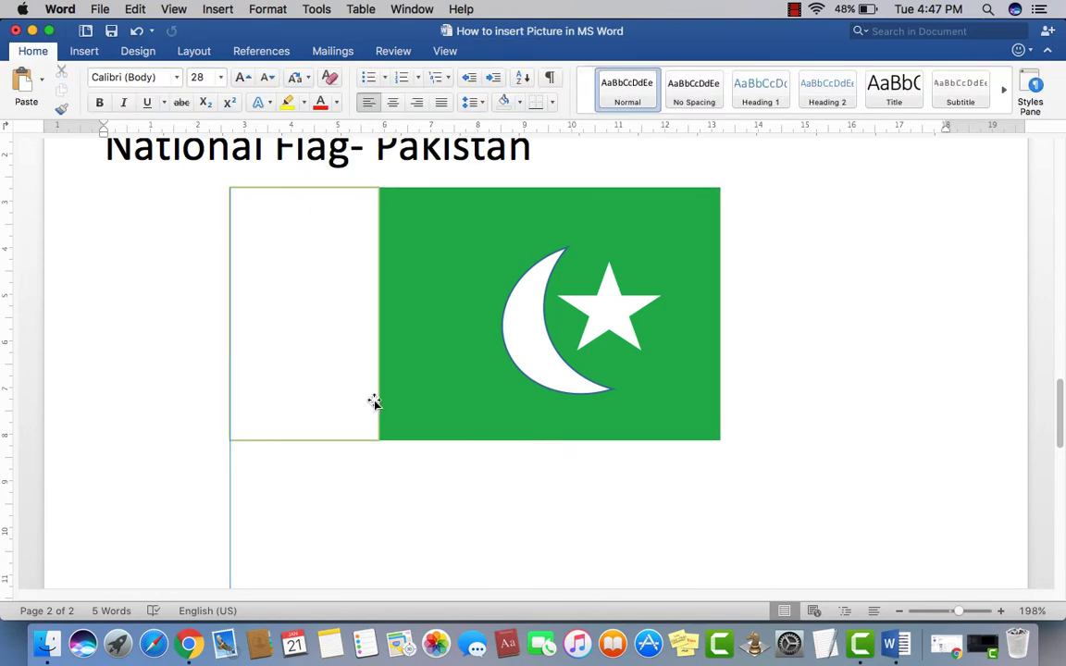
Step: Draw a trapezoid centred at the foot of the flagpole
scroll(441, 404, "up", 2)
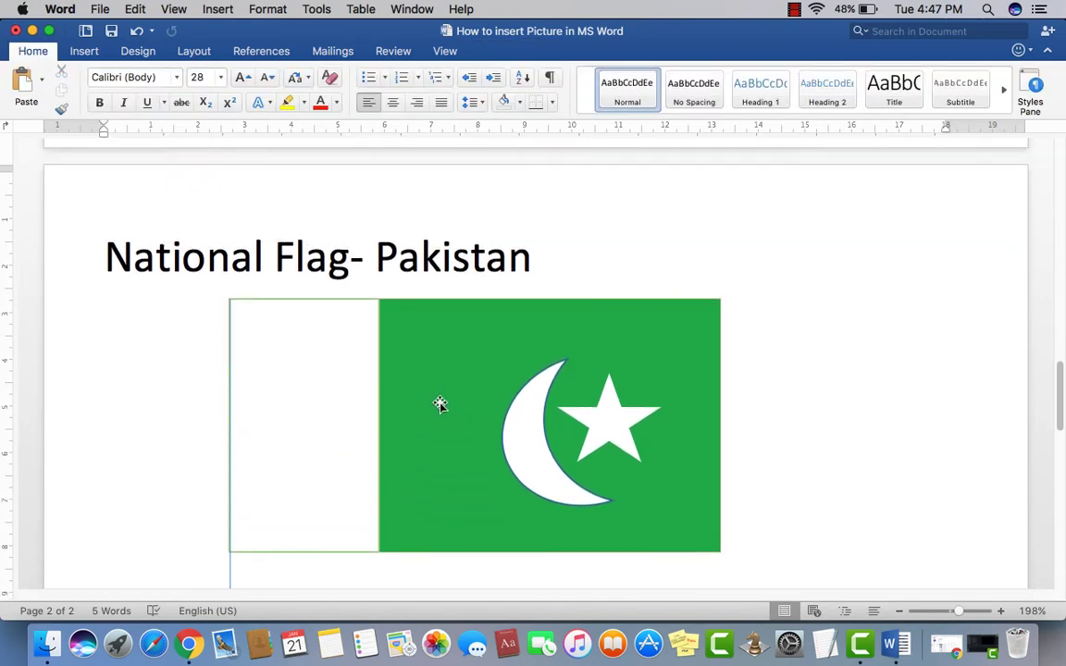
scroll(425, 400, "down", 8)
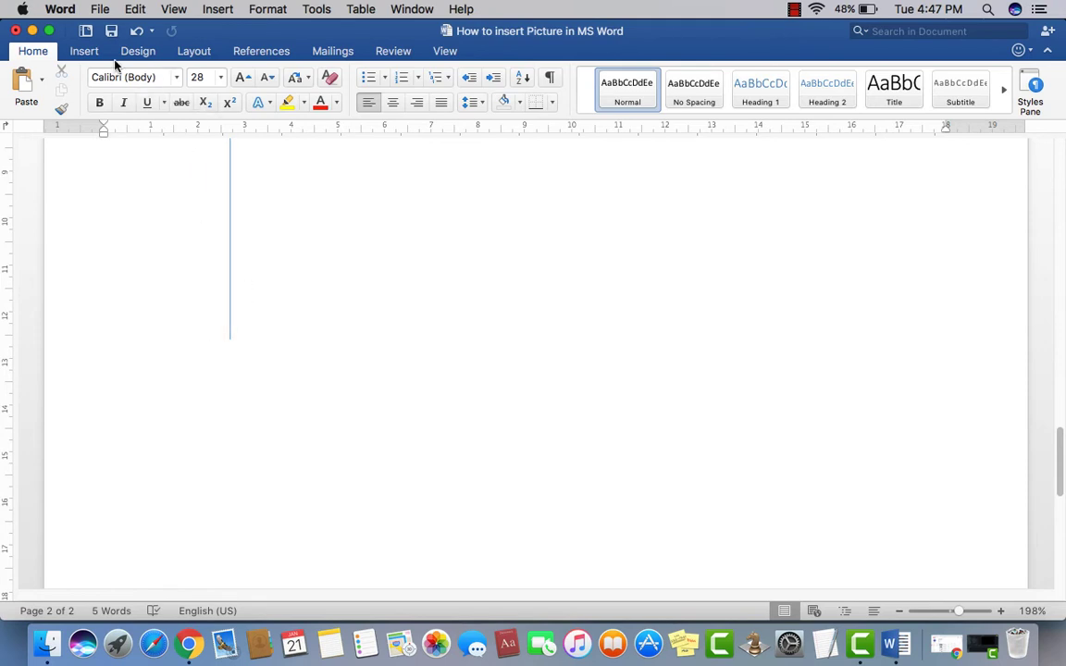
left_click(87, 51)
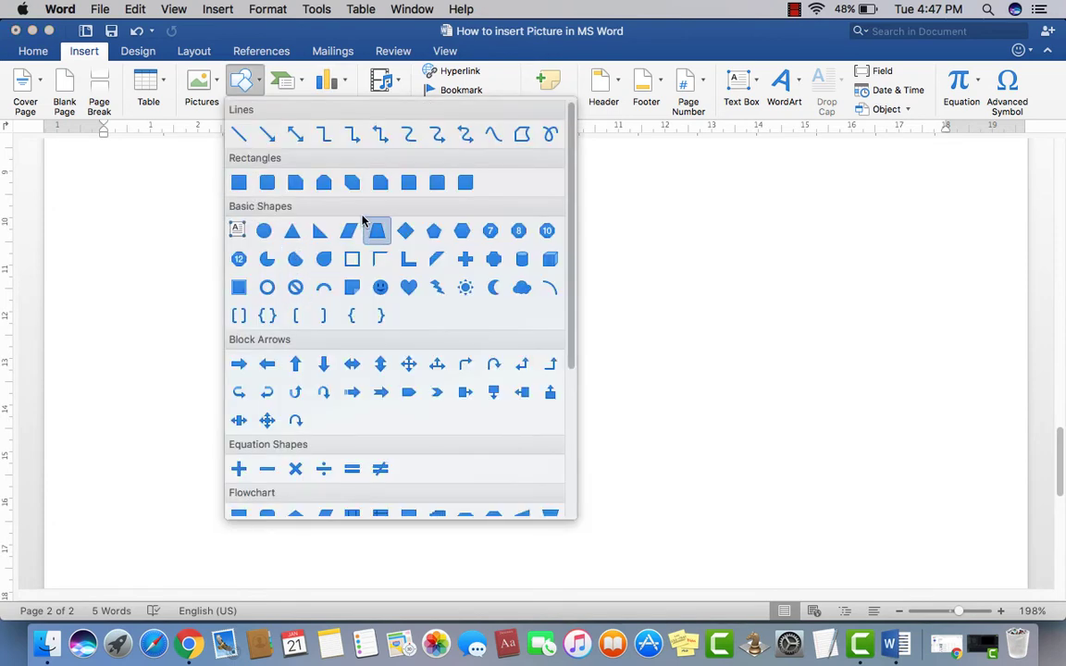
left_click(378, 231)
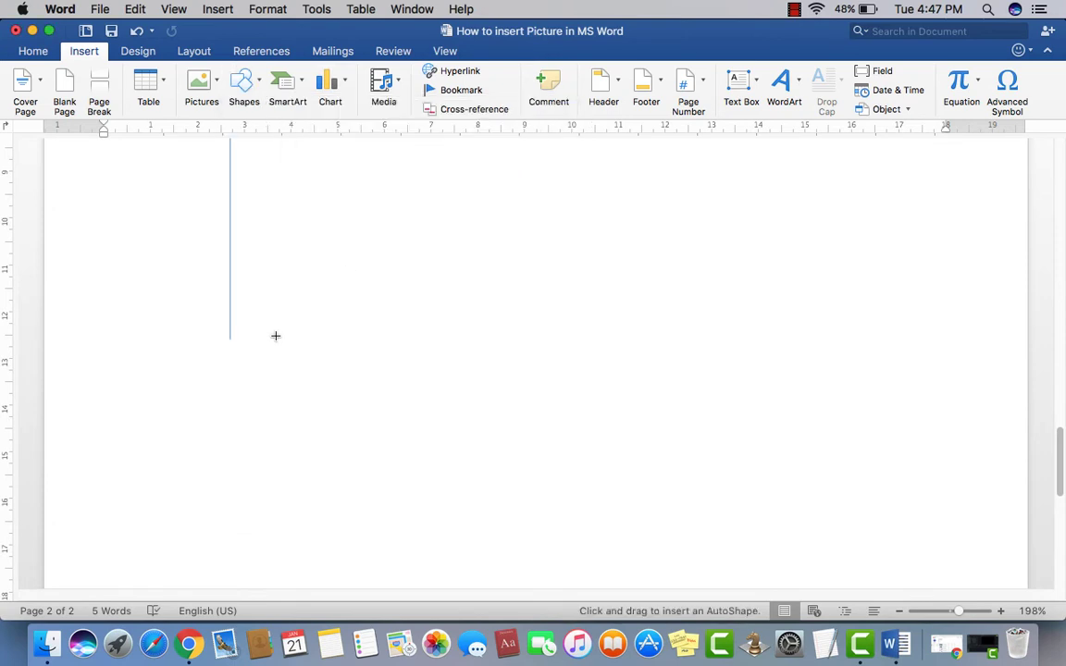
mouse_move(184, 319)
left_mouse_down()
mouse_move(259, 354)
mouse_move(246, 408)
mouse_move(333, 445)
left_mouse_up()
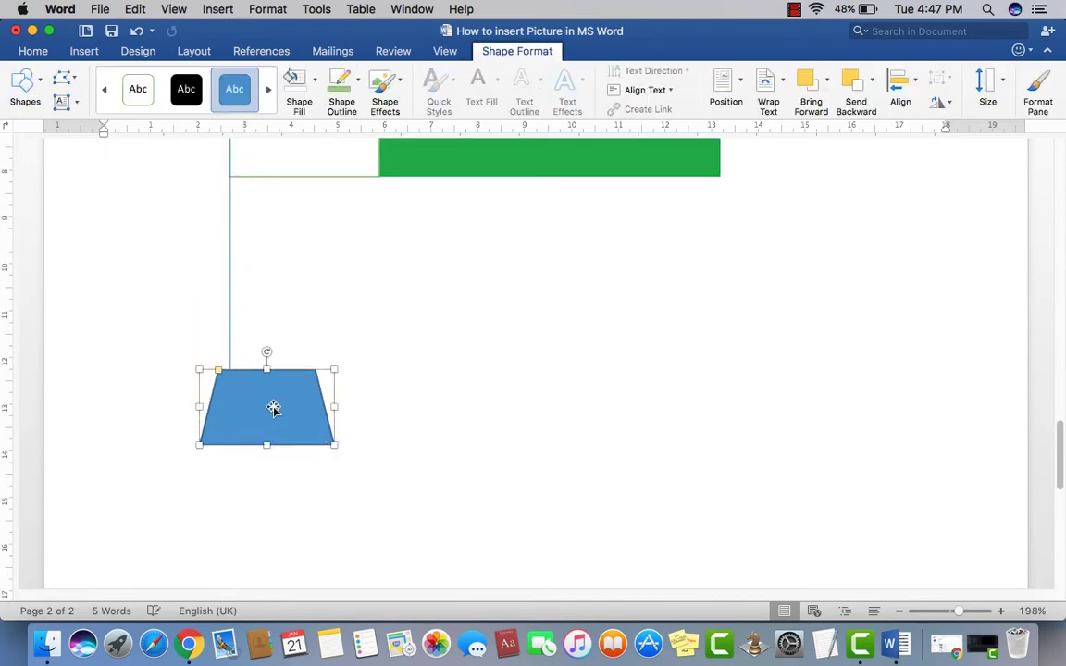
mouse_move(274, 409)
left_mouse_down()
mouse_move(235, 407)
mouse_move(248, 408)
left_mouse_up()
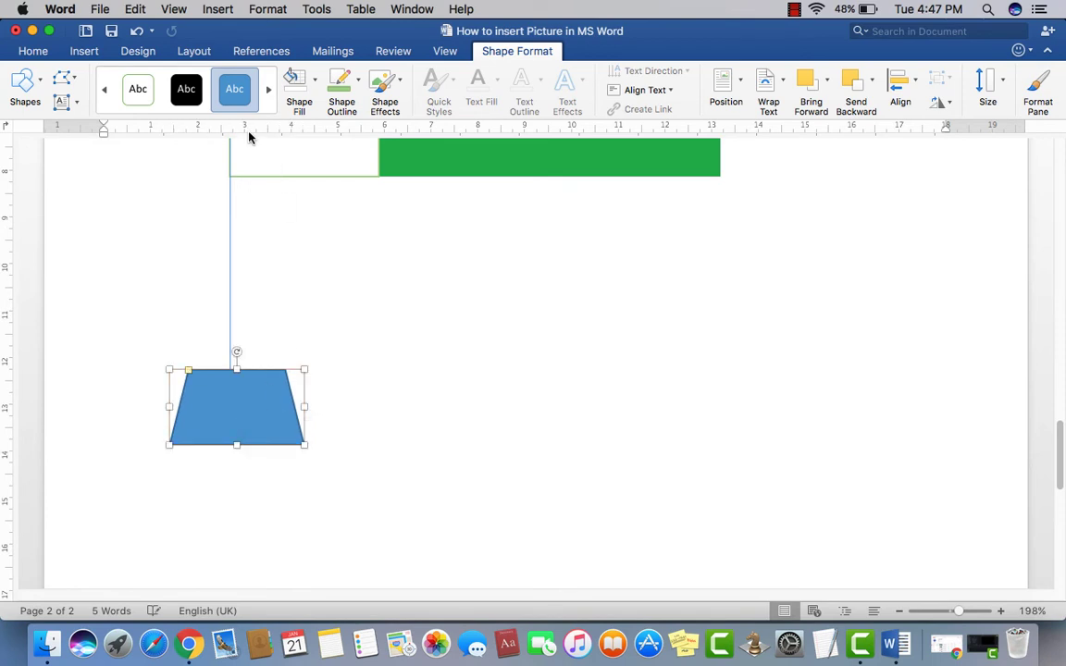
Step: Draw a wider rectangle beneath the trapezoid to complete the blue base
left_click(24, 80)
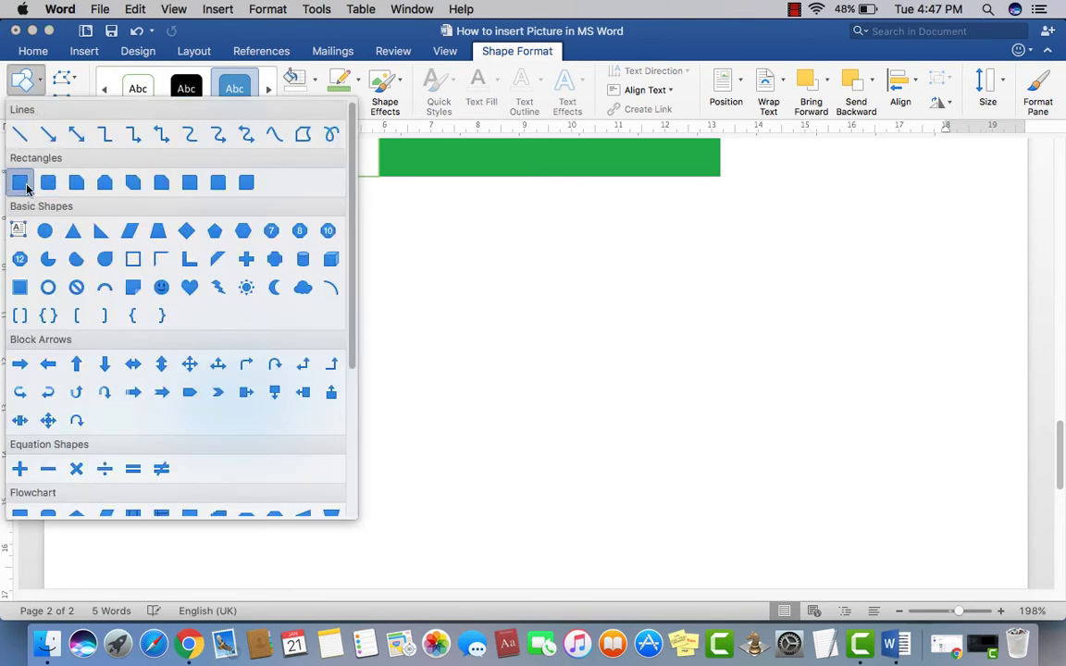
left_click(19, 182)
mouse_move(126, 412)
left_mouse_down()
mouse_move(334, 473)
mouse_move(317, 463)
left_mouse_up()
left_click(308, 447)
scroll(308, 448, "up", 5)
scroll(339, 437, "down", 5)
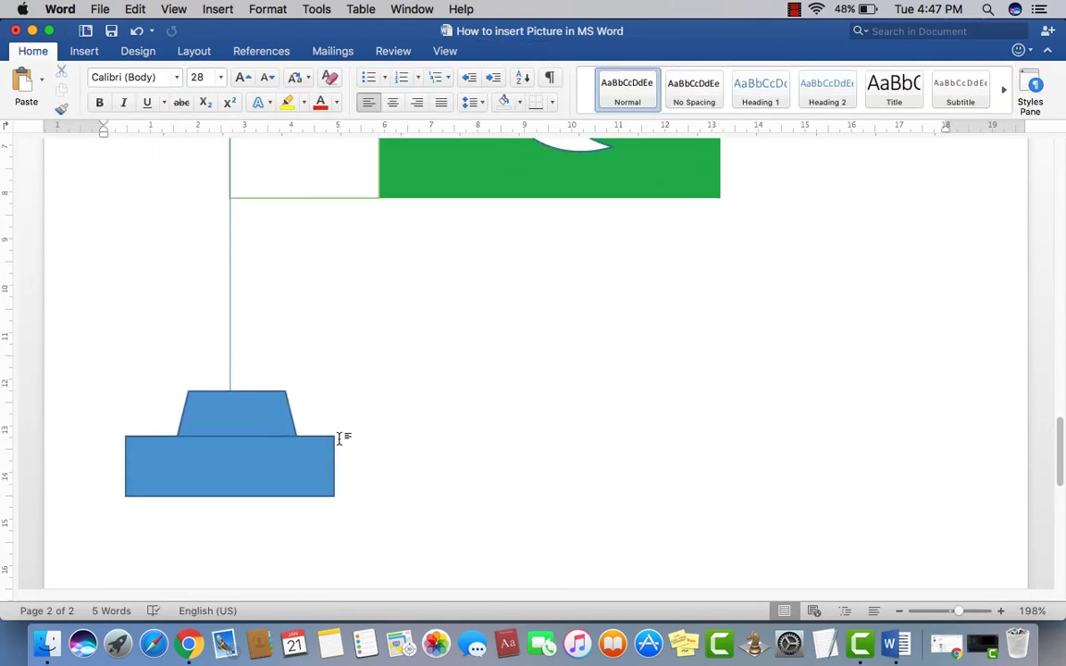
scroll(343, 444, "up", 1)
left_click(334, 488)
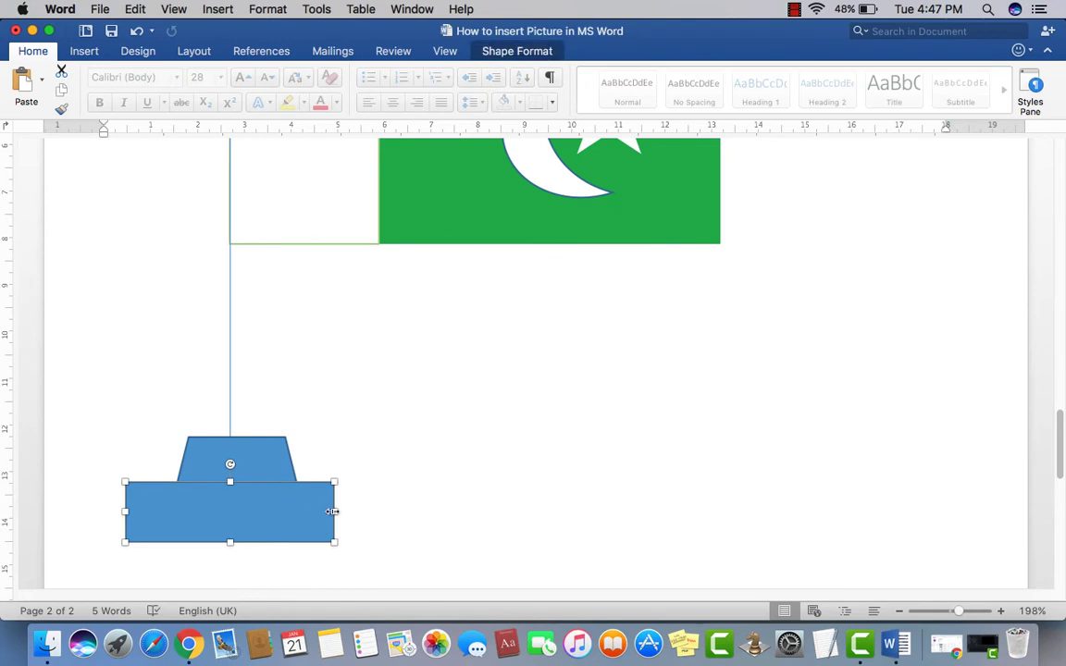
left_click(349, 505)
scroll(345, 412, "up", 4)
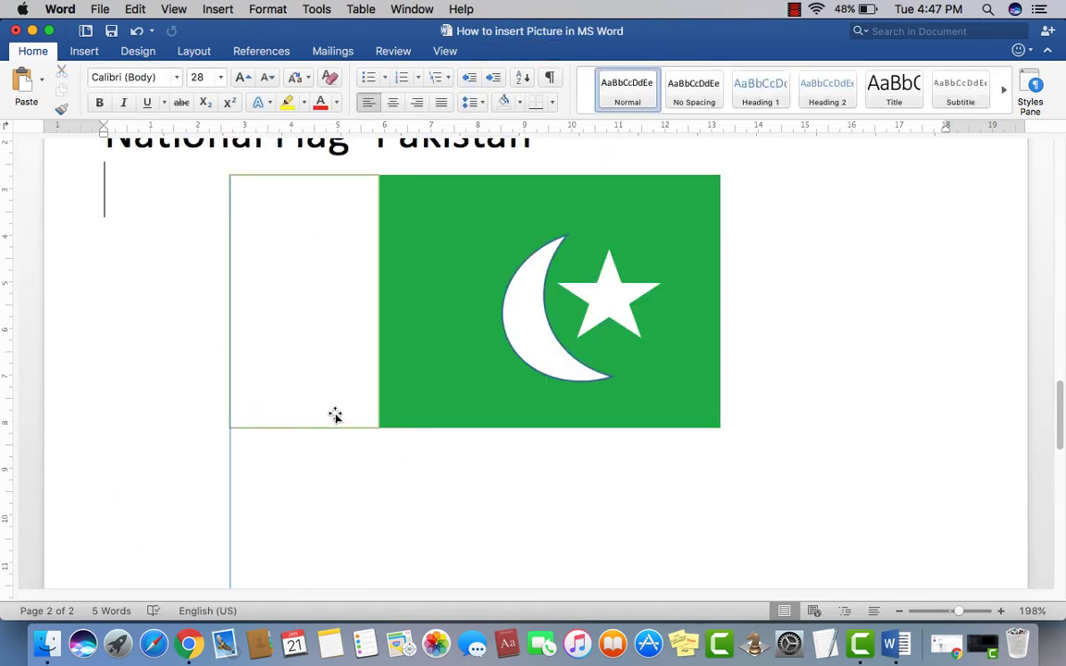
Step: Draw a wavy Curve line down the flagpole to its base and give it a dark line style
left_click(91, 55)
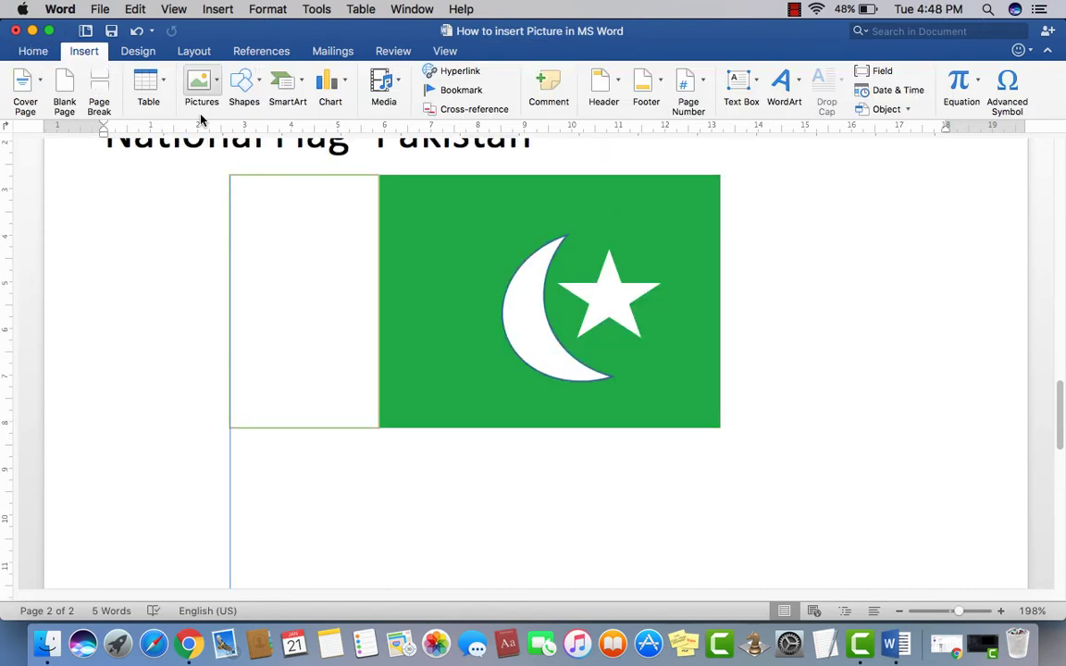
left_click(240, 97)
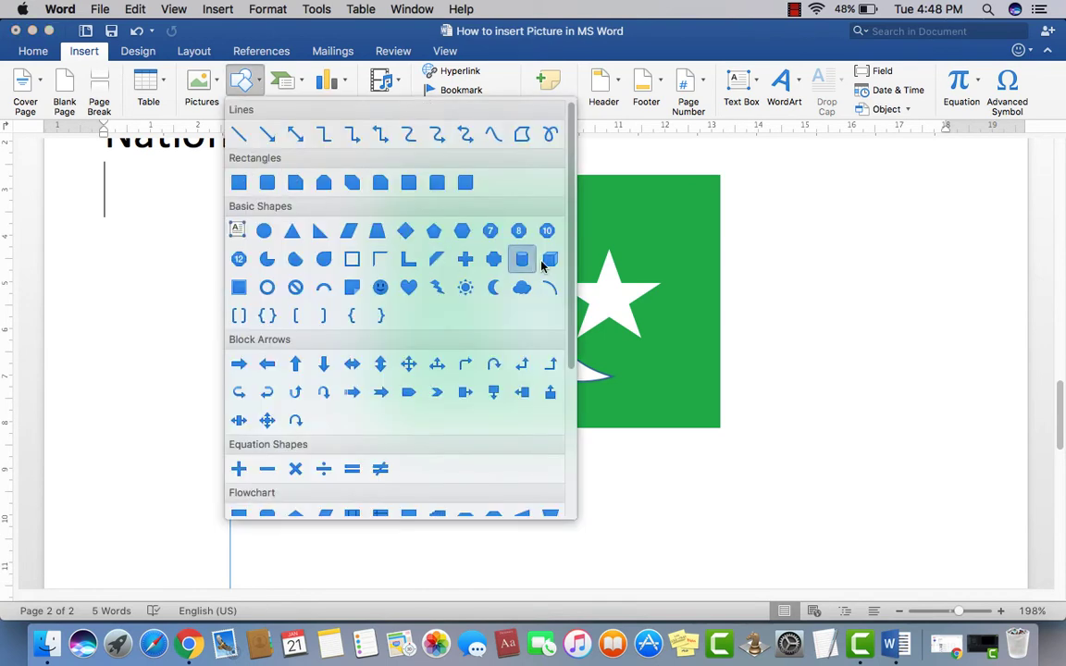
scroll(555, 152, "down", 1)
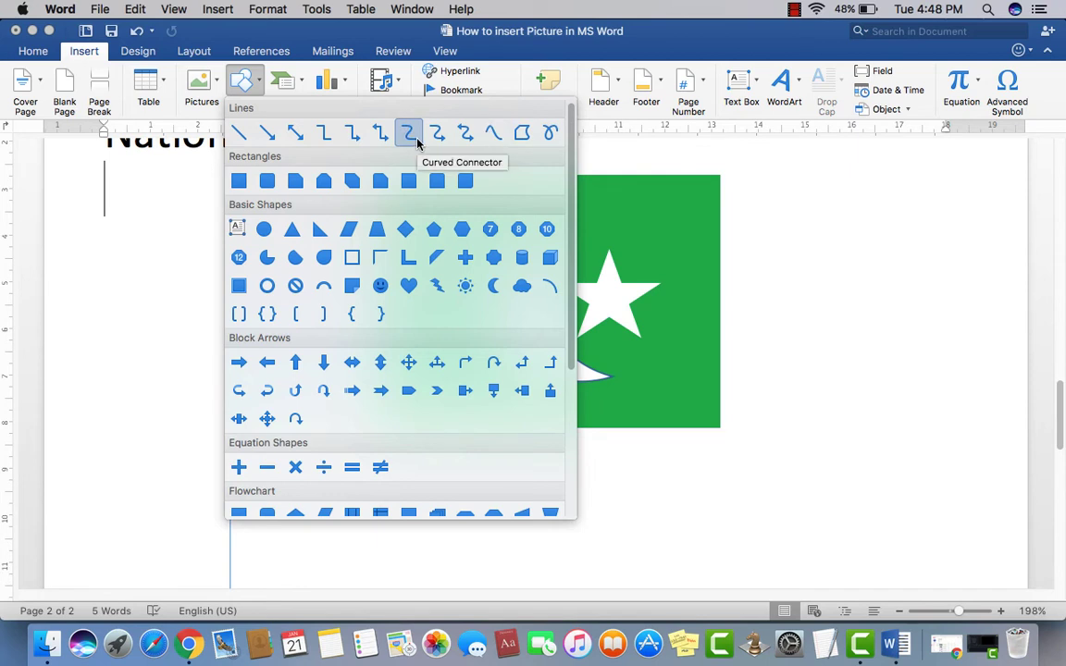
left_click(494, 135)
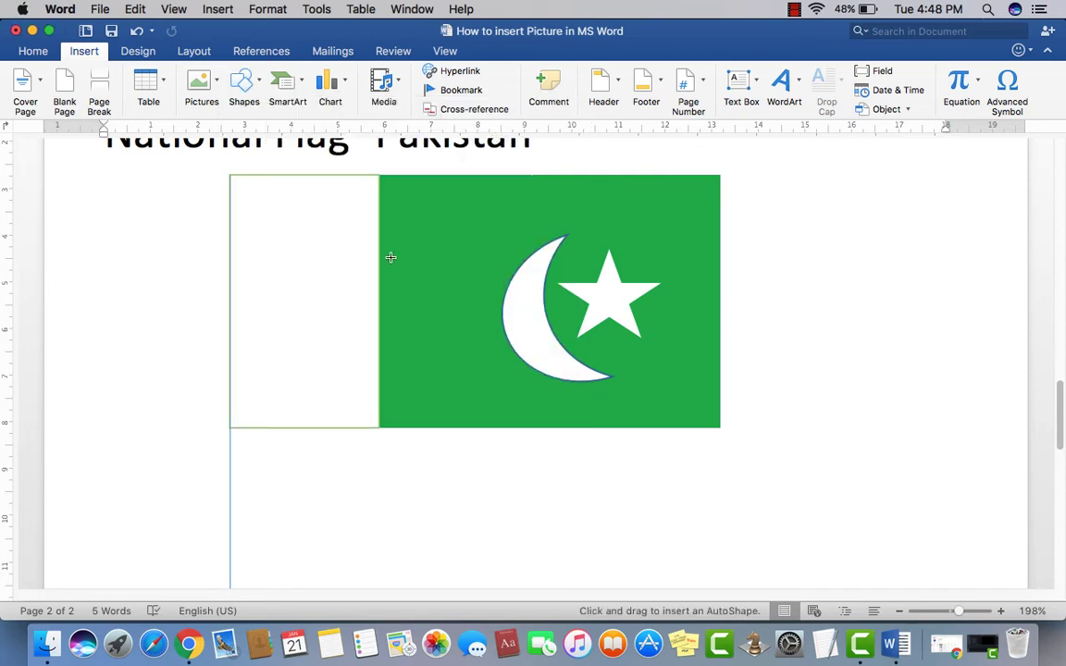
left_click(230, 175)
left_click(218, 220)
left_click(238, 268)
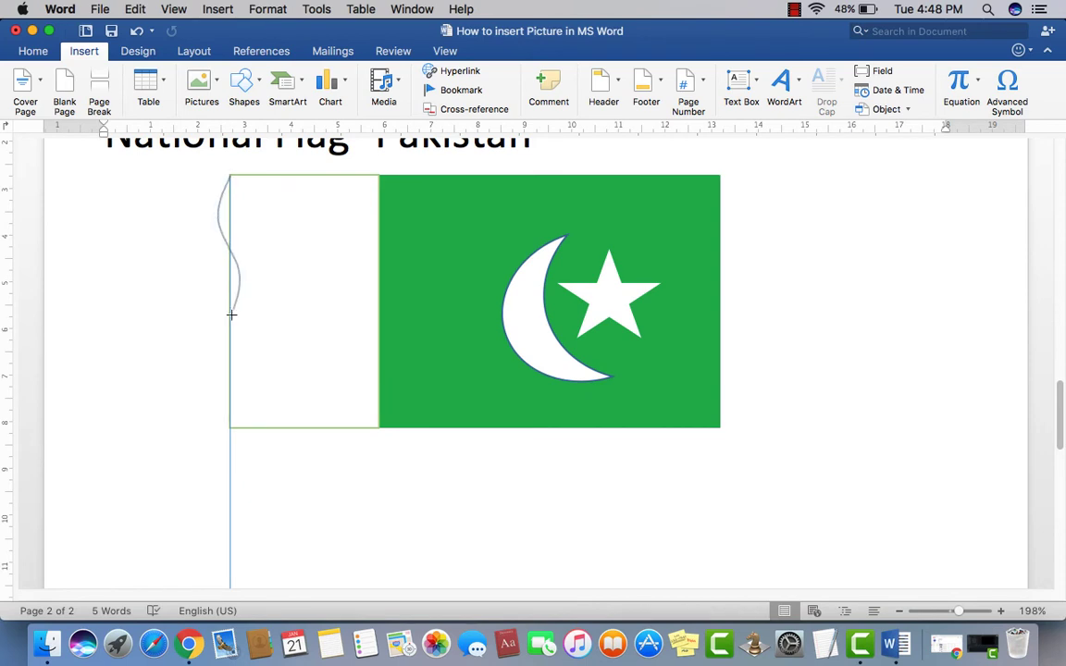
left_click(219, 347)
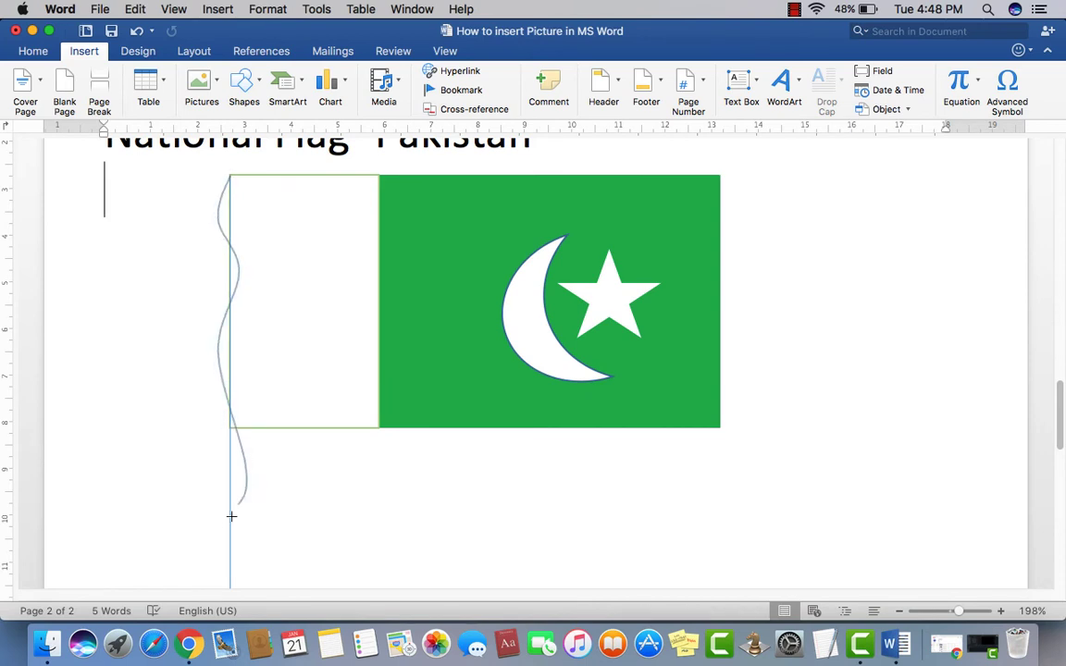
double_click(214, 564)
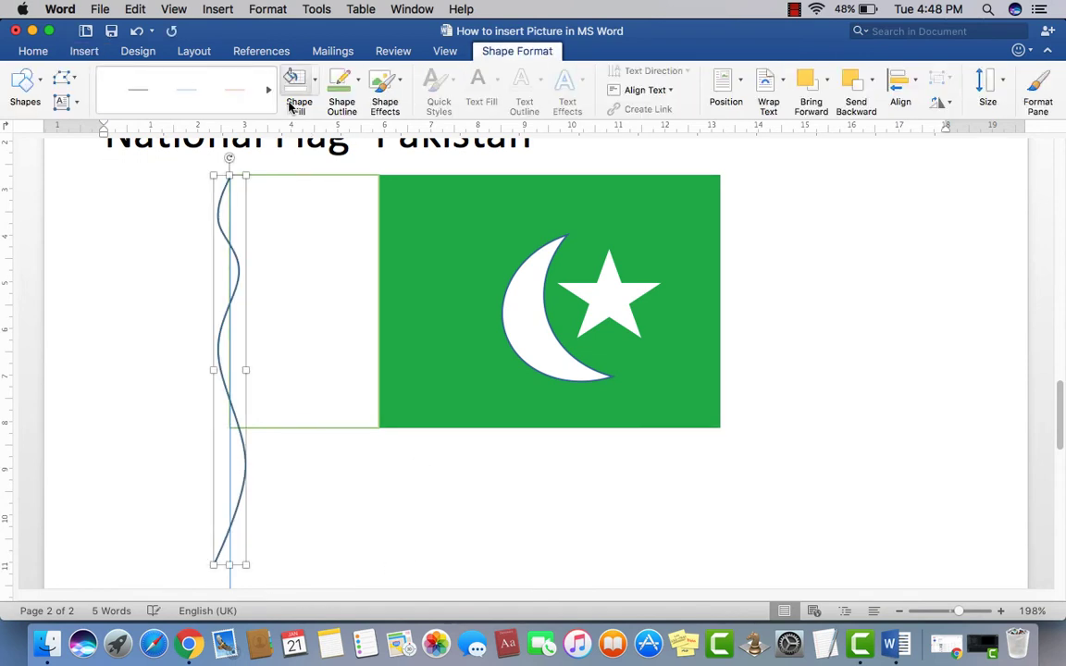
left_click(145, 90)
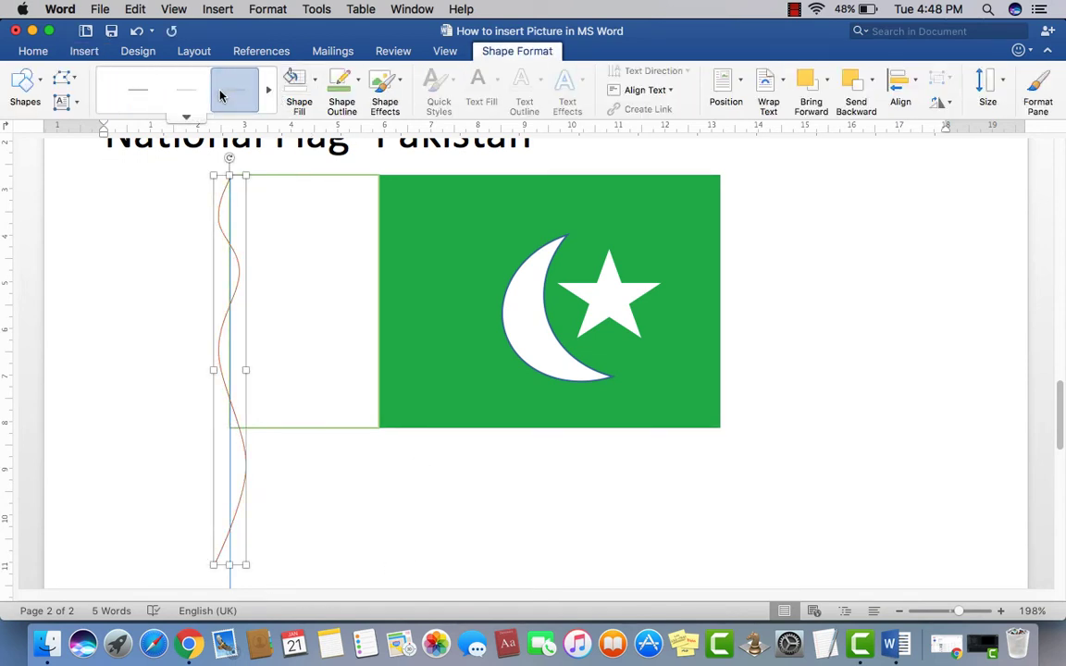
scroll(203, 90, "right", 2)
left_click(115, 342)
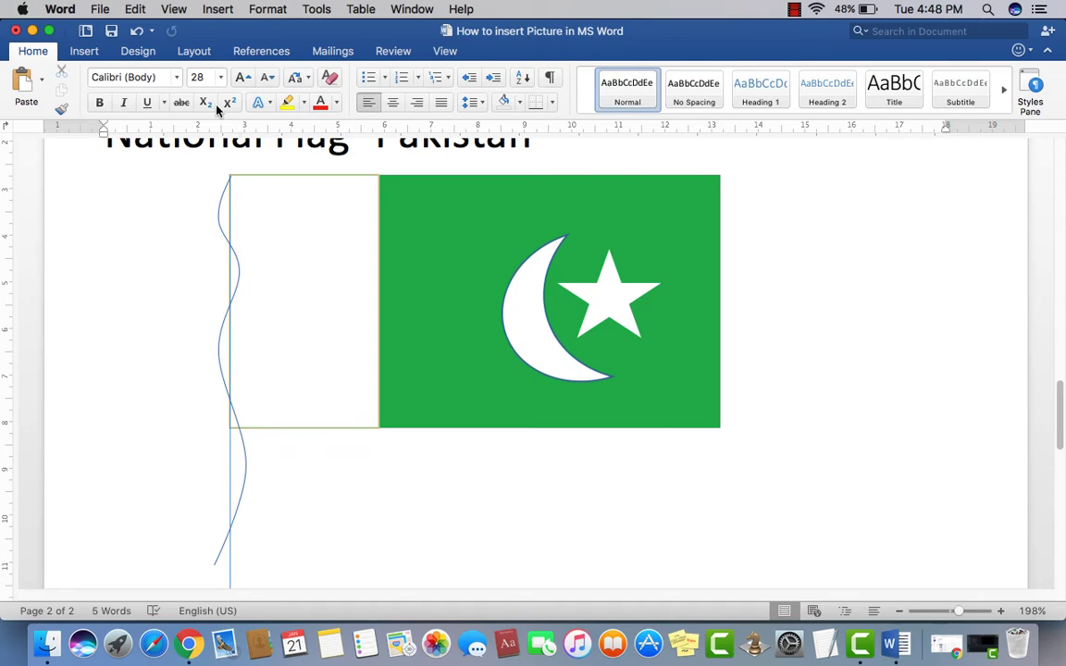
Step: Draw a second freehand Scribble rope down the pole and give it a thin blue line style
left_click(84, 51)
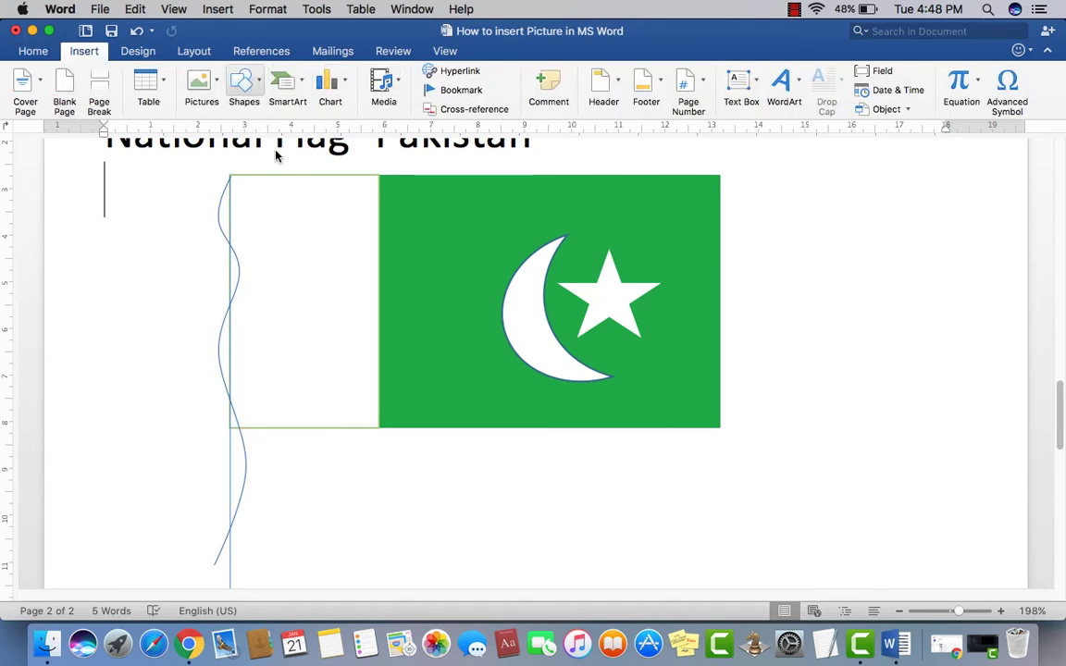
left_click(491, 137)
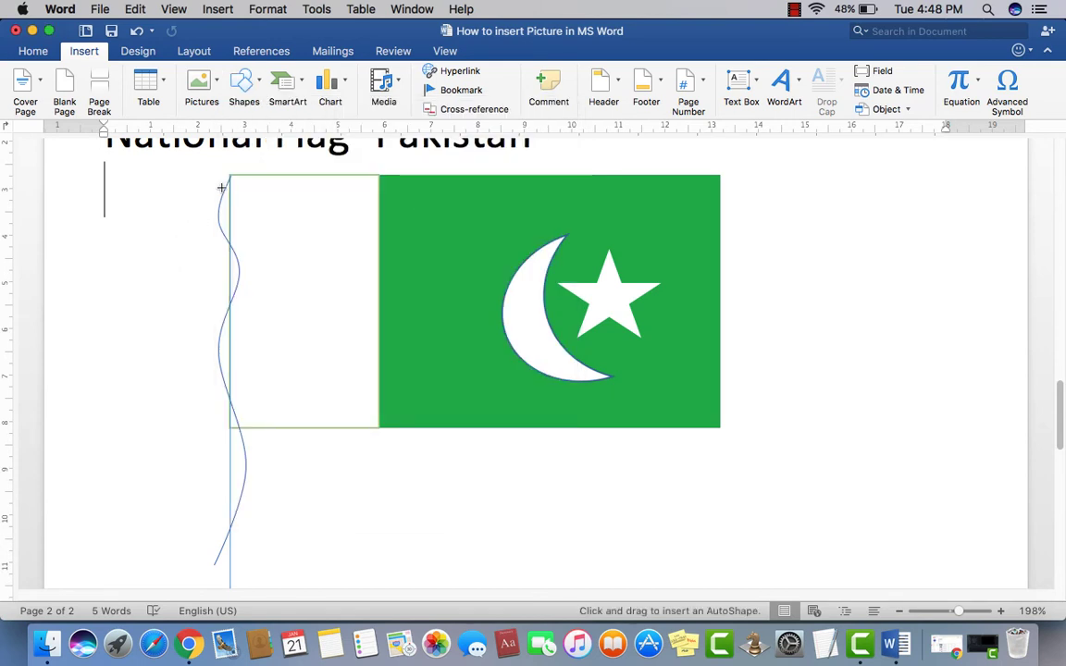
left_click_drag(229, 178, 225, 400)
left_click_drag(241, 470, 222, 571)
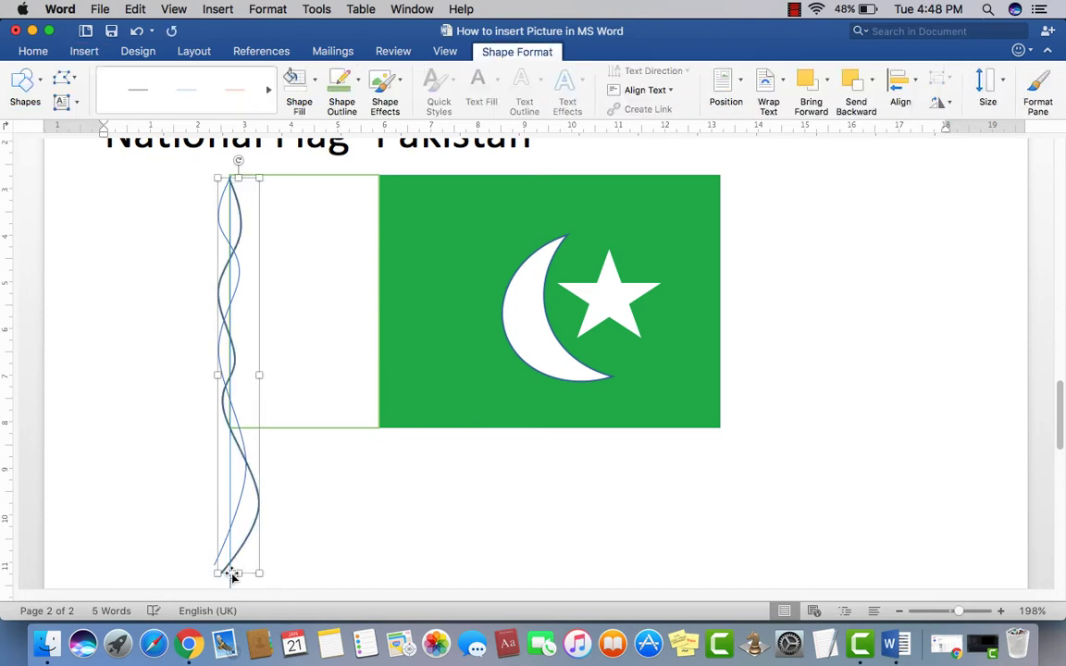
left_click(234, 102)
left_click(202, 95)
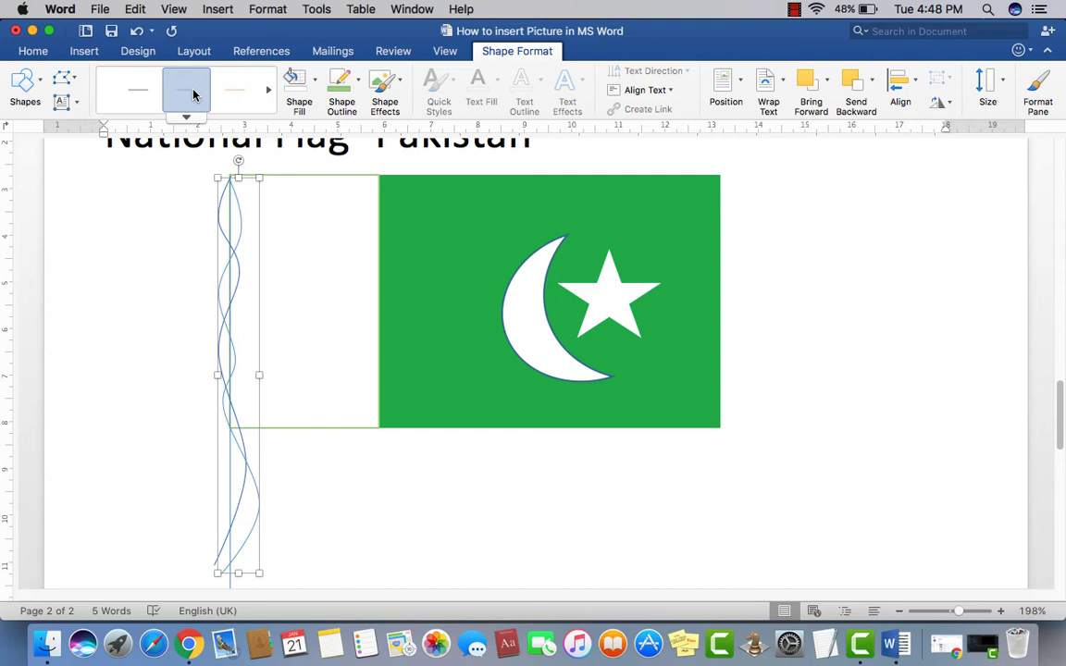
left_click(110, 295)
Step: Select a wavy rope curve and bring up its full Format Shape line settings
scroll(273, 460, "down", 5)
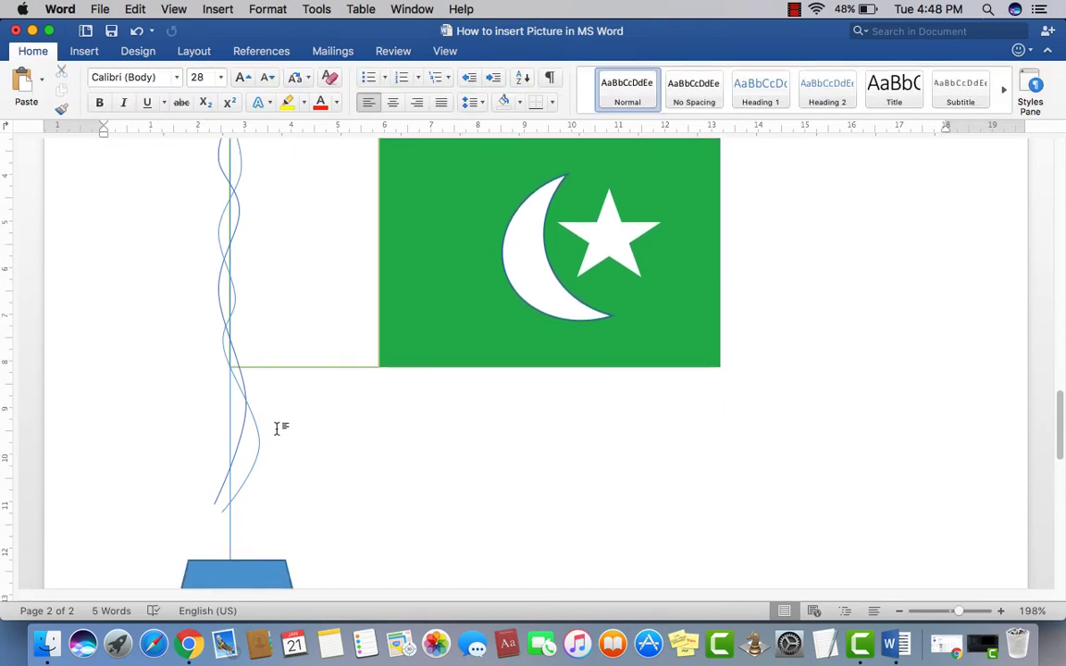
scroll(282, 403, "up", 5)
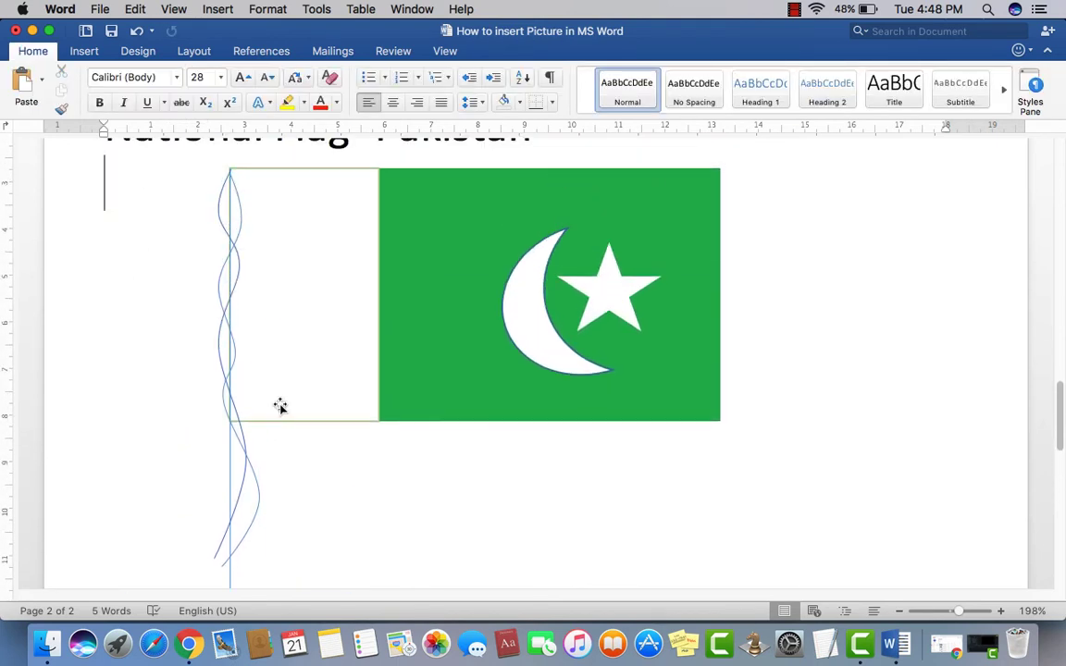
scroll(279, 403, "down", 5)
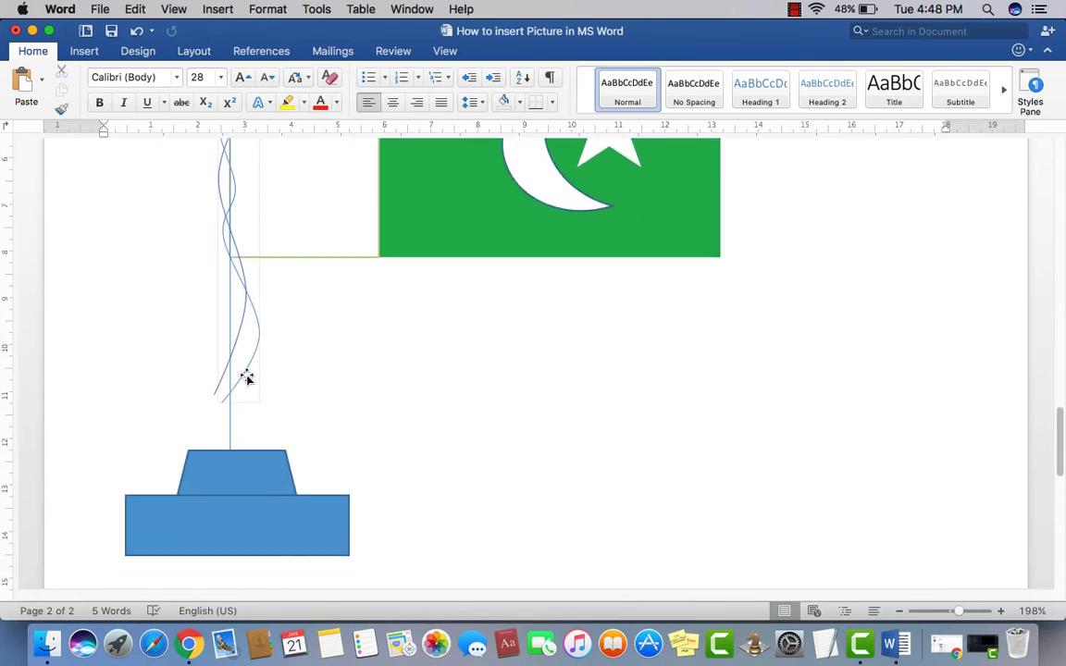
left_click(245, 374)
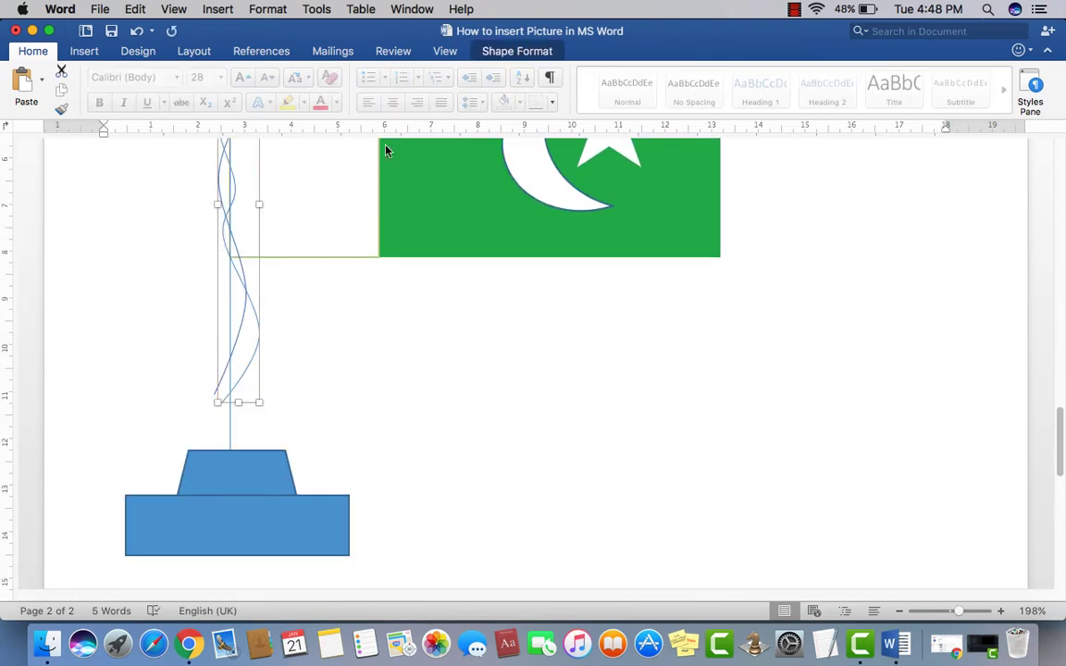
left_click(535, 51)
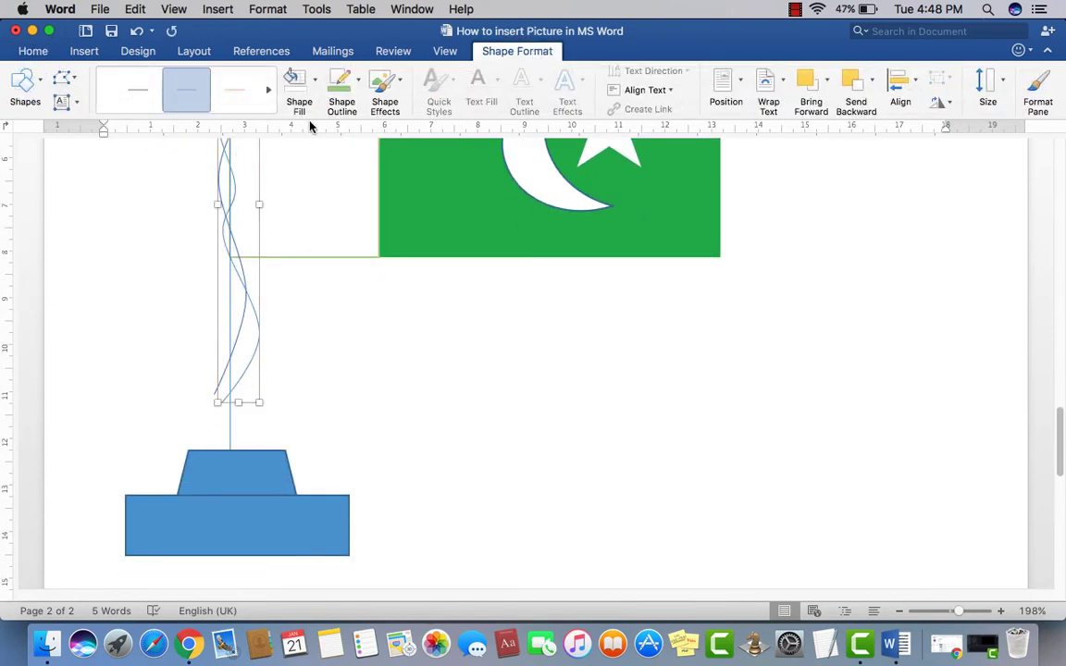
left_click(402, 85)
mouse_move(431, 145)
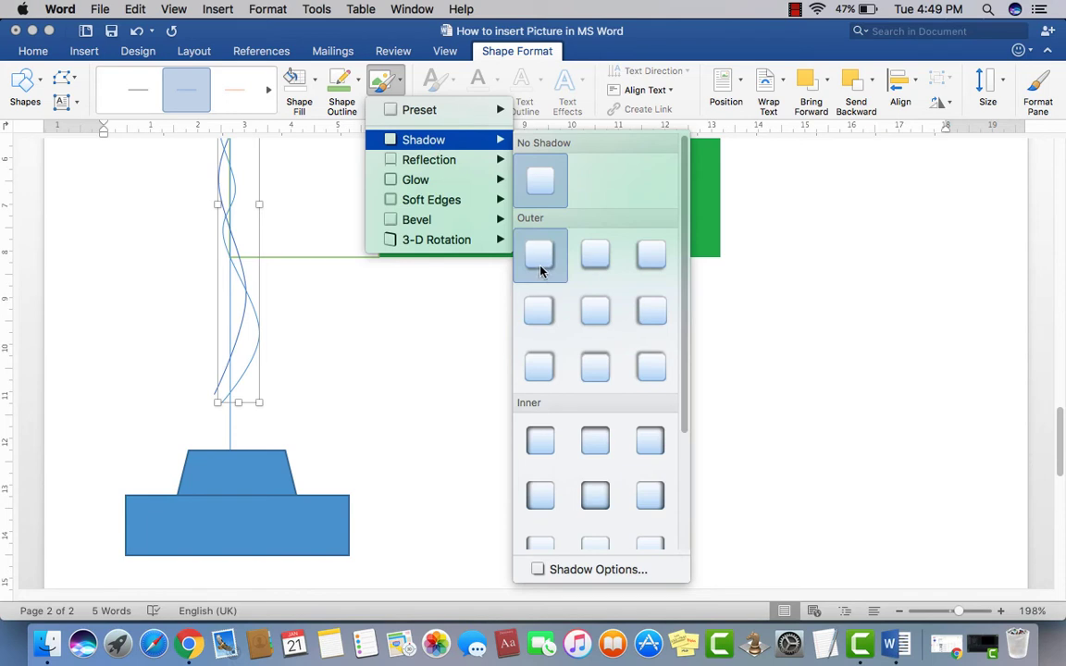
left_click(361, 87)
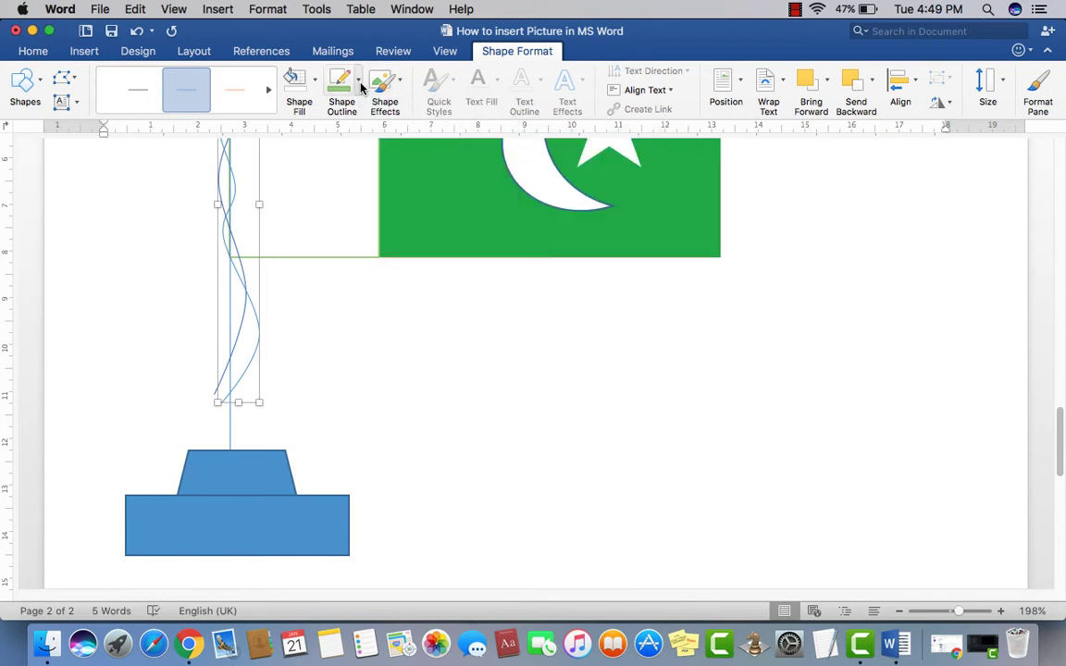
left_click(359, 86)
mouse_move(384, 323)
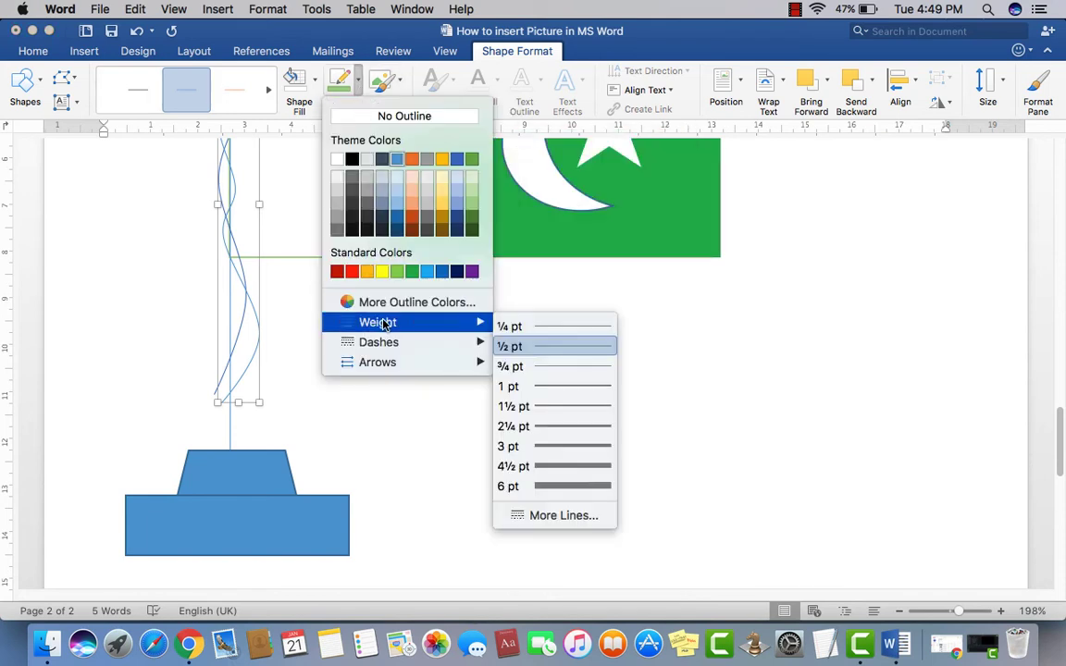
left_click(562, 515)
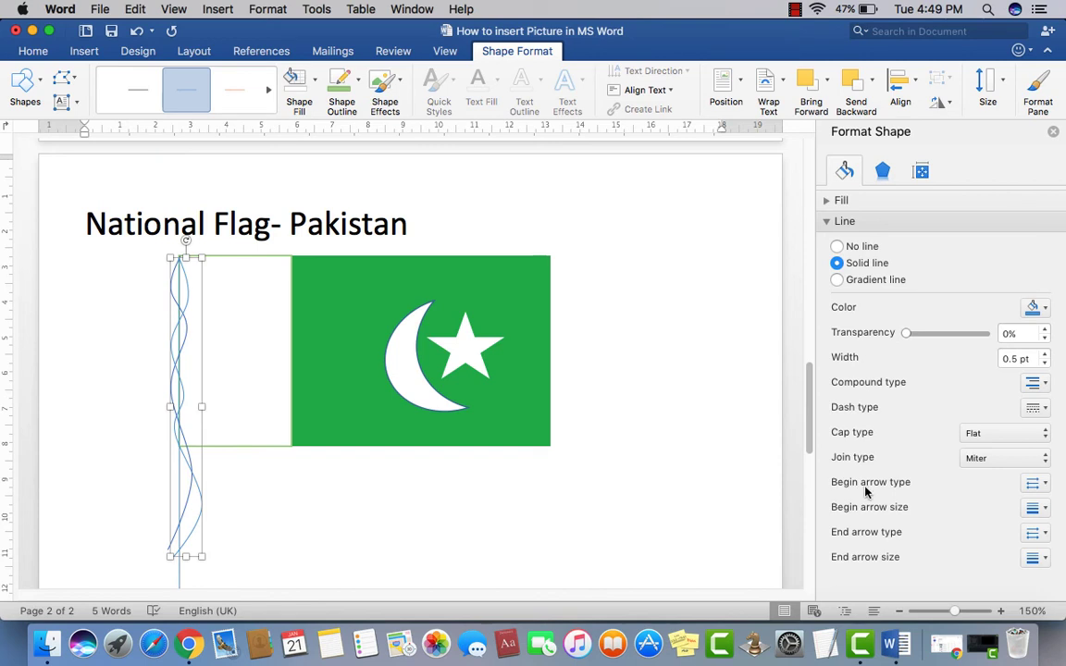
Step: Set the rope's End arrow type to the round oval dot
left_click(1044, 485)
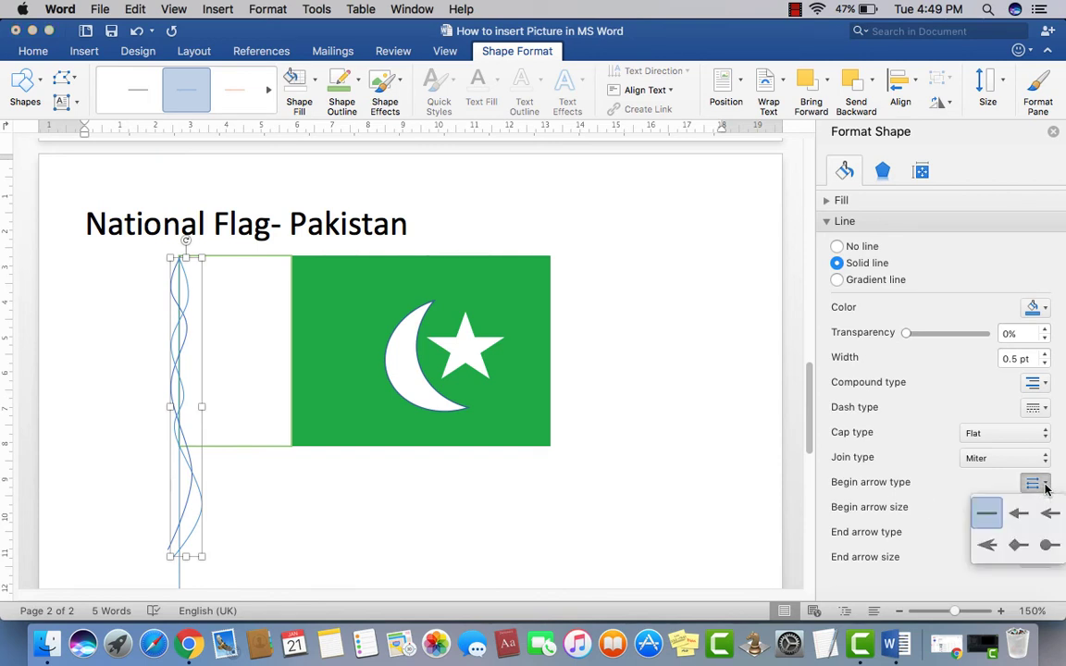
left_click(1043, 485)
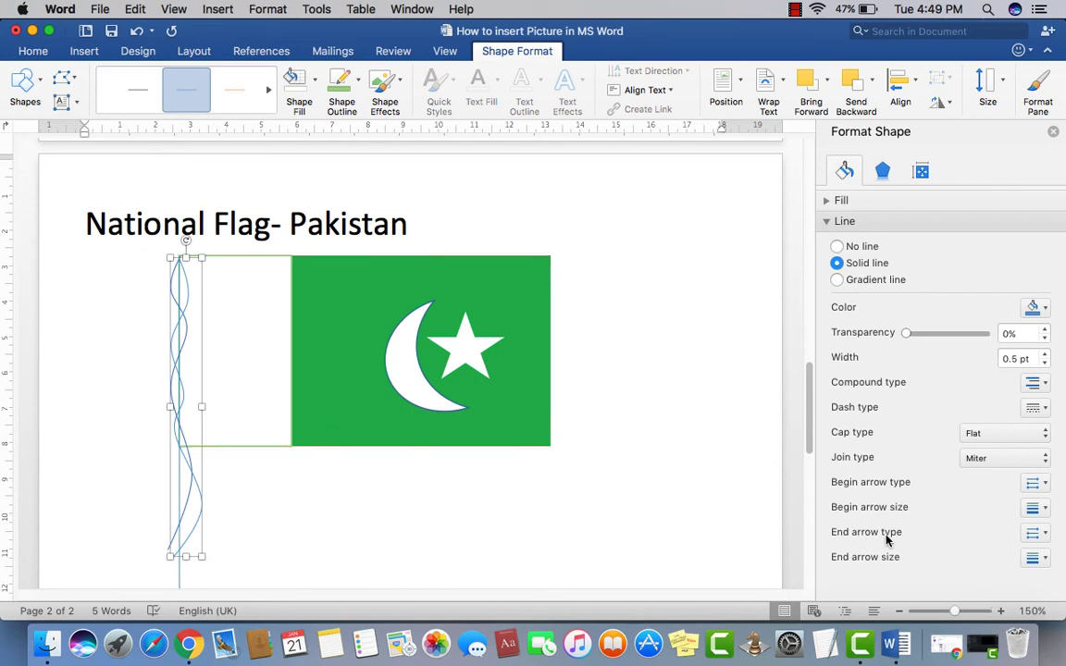
left_click(1044, 536)
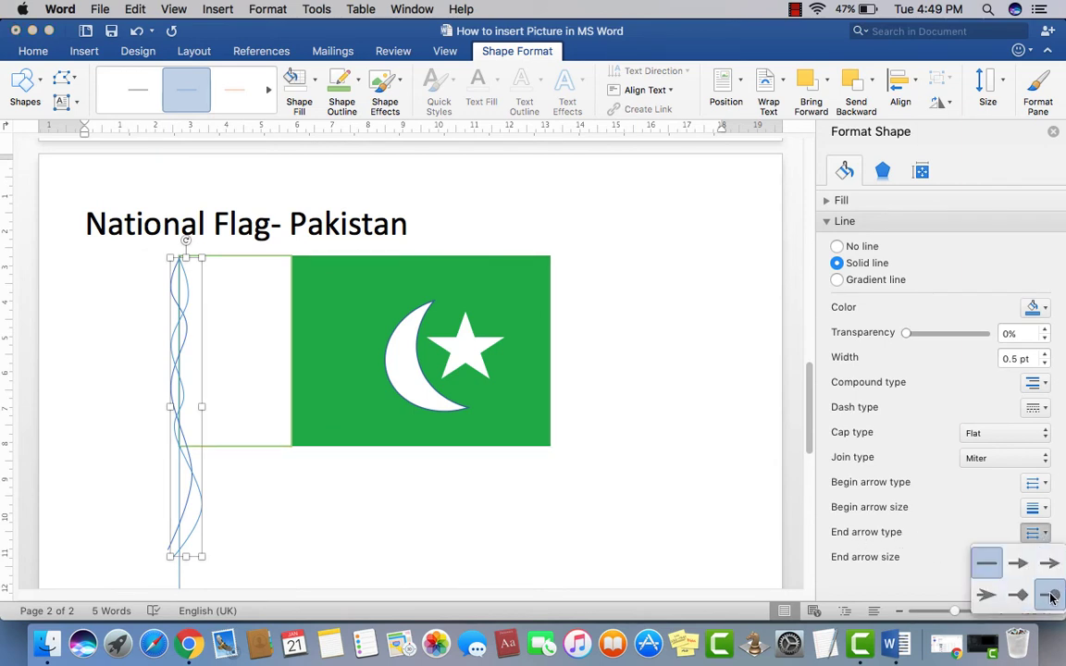
left_click(1051, 592)
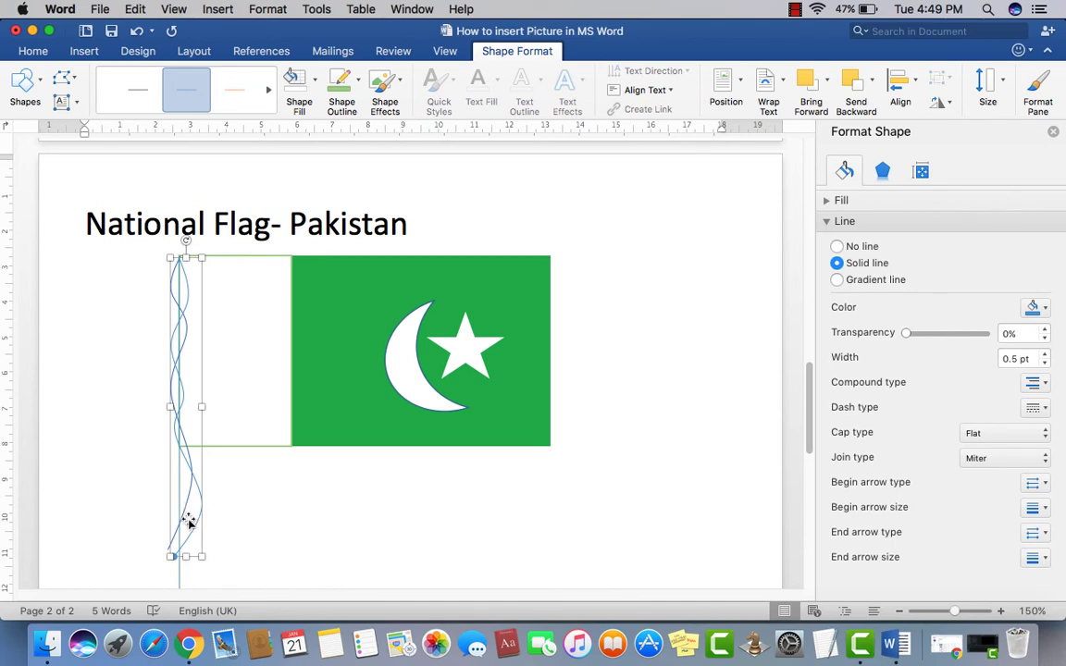
Step: Give the other rope curve a round oval end too, then close the Format Shape pane
left_click(246, 533)
left_click(175, 529)
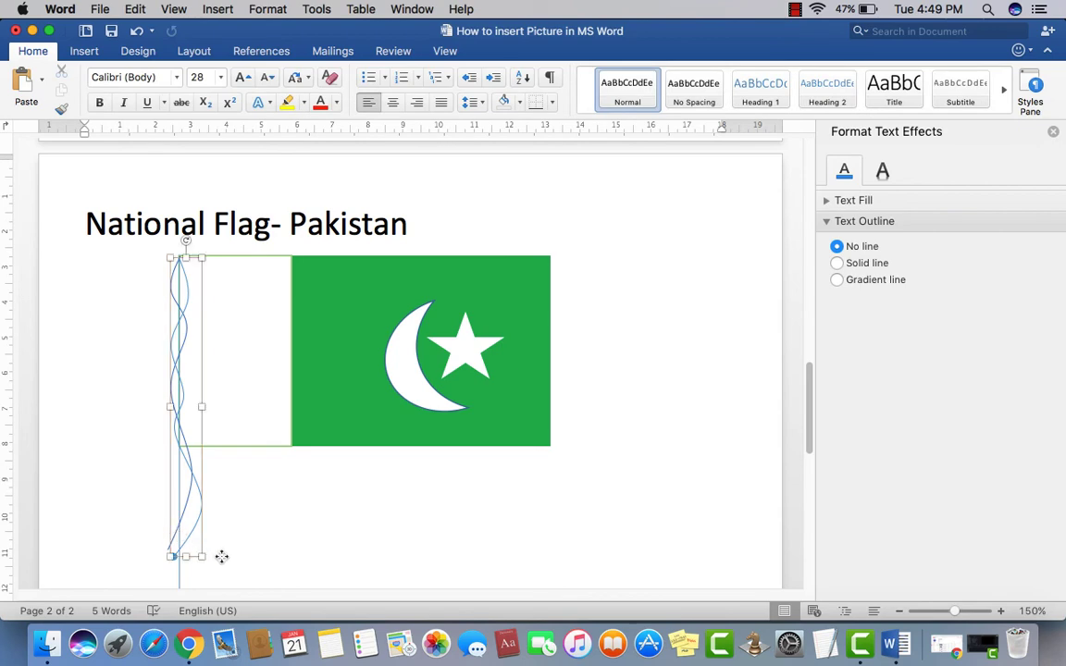
left_click(160, 555)
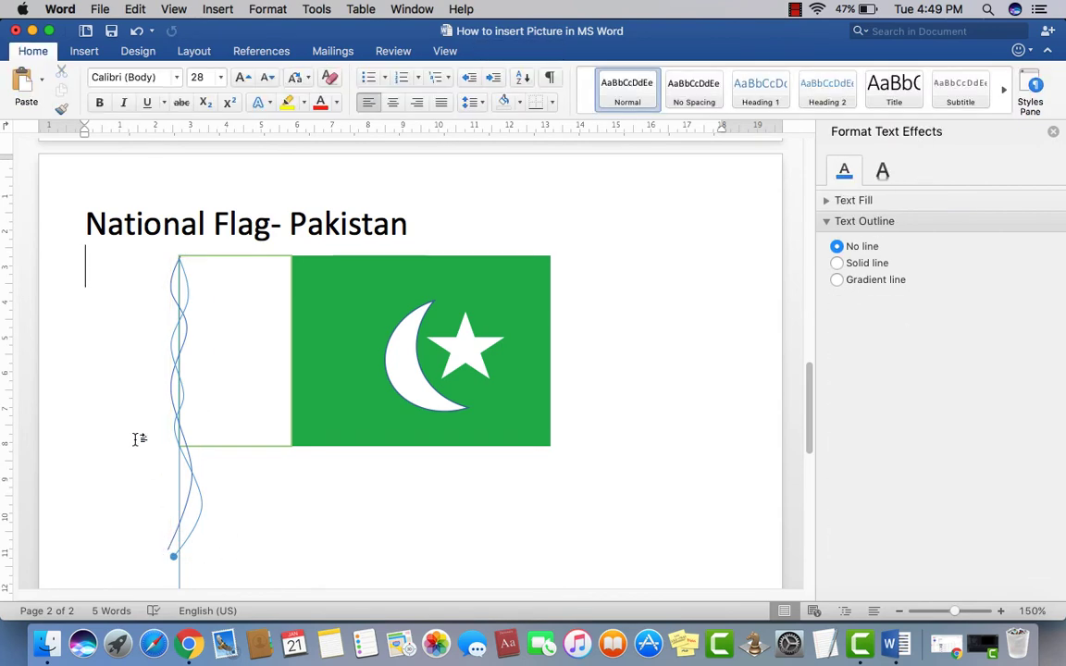
left_click(189, 294)
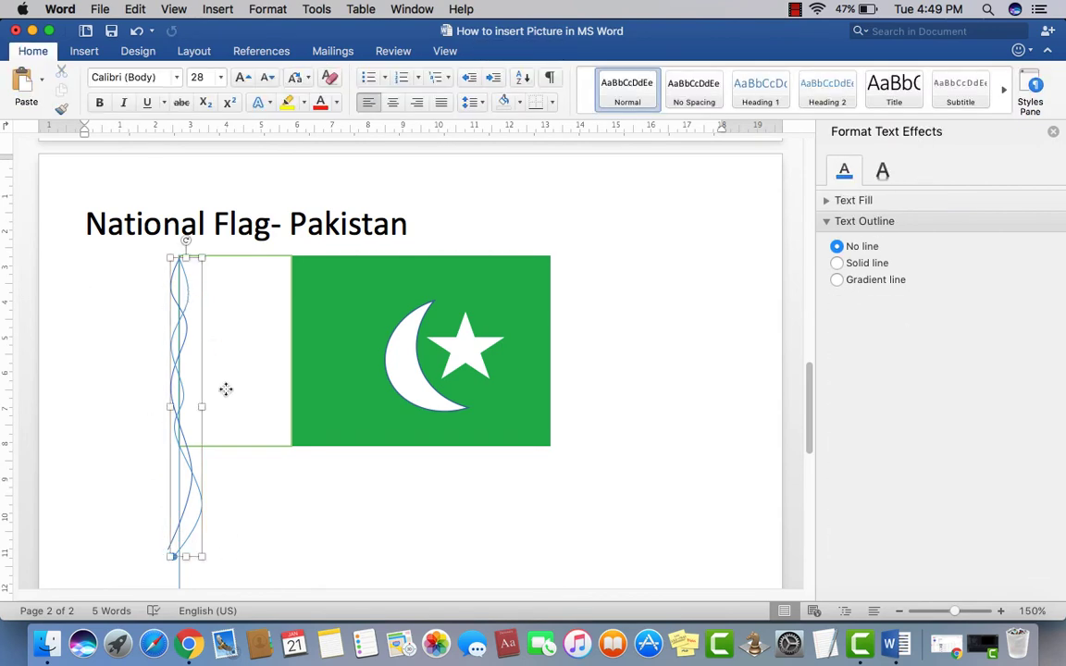
left_click(283, 473)
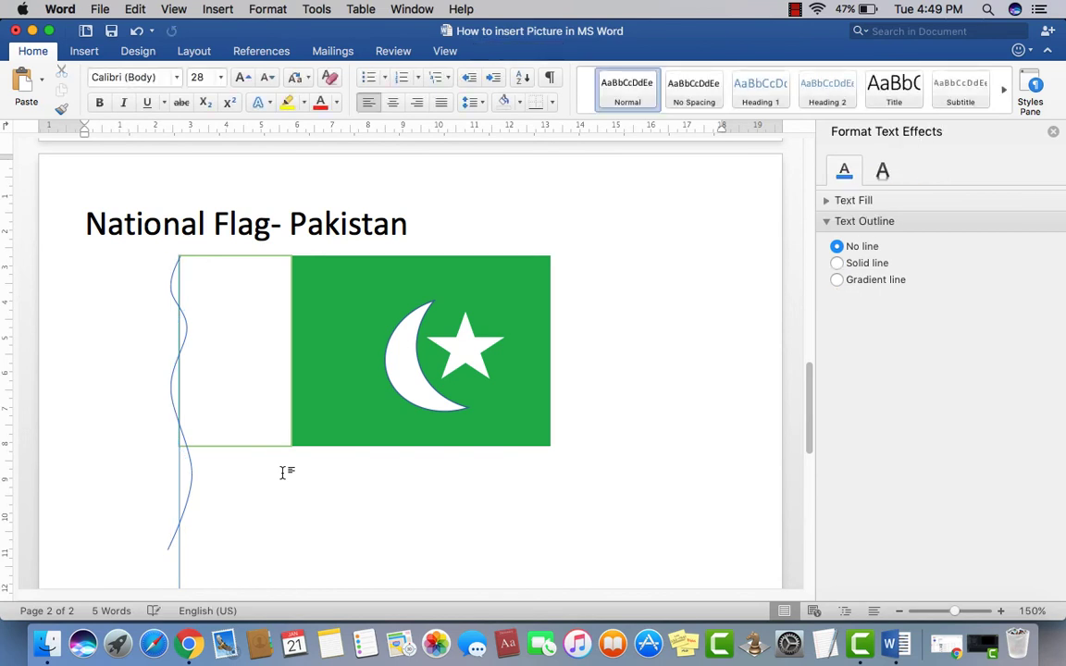
left_click(283, 472)
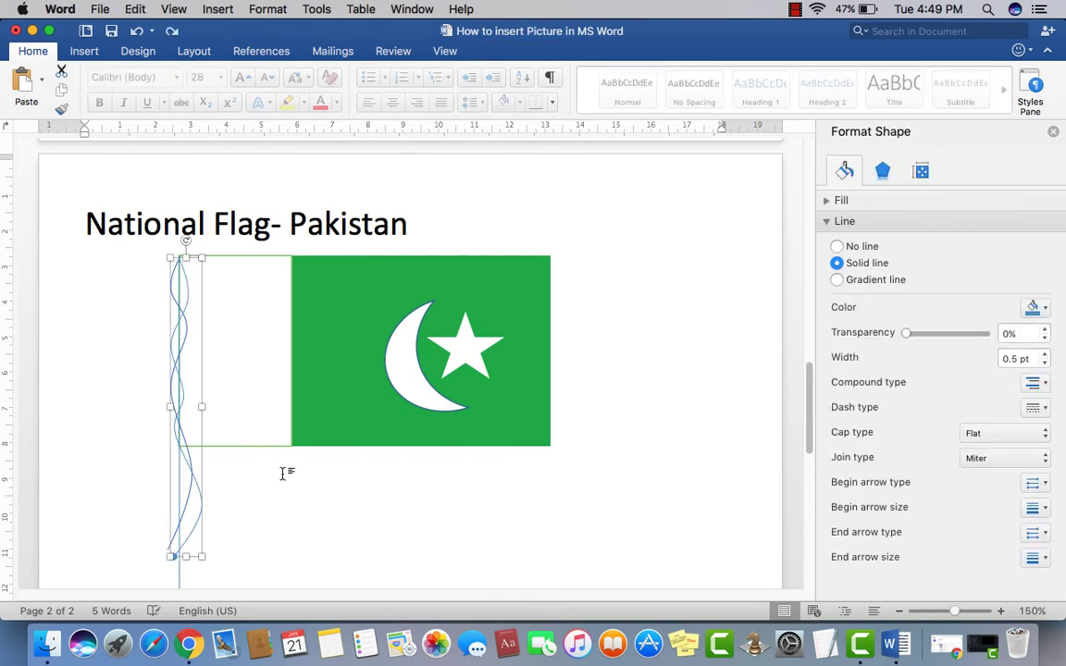
left_click(171, 547)
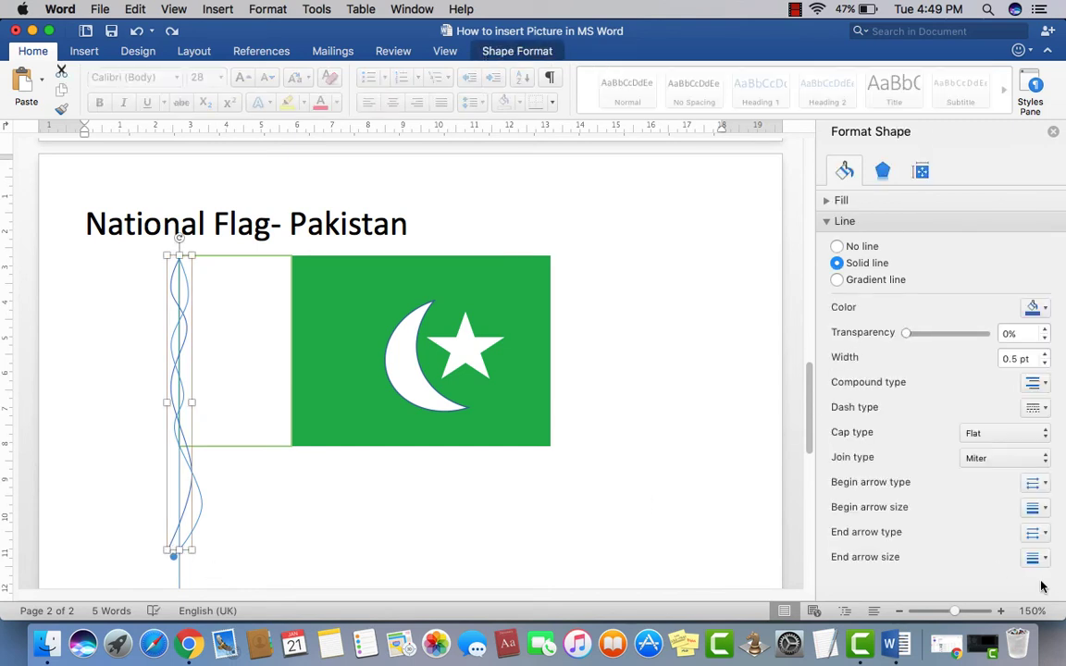
left_click(1034, 558)
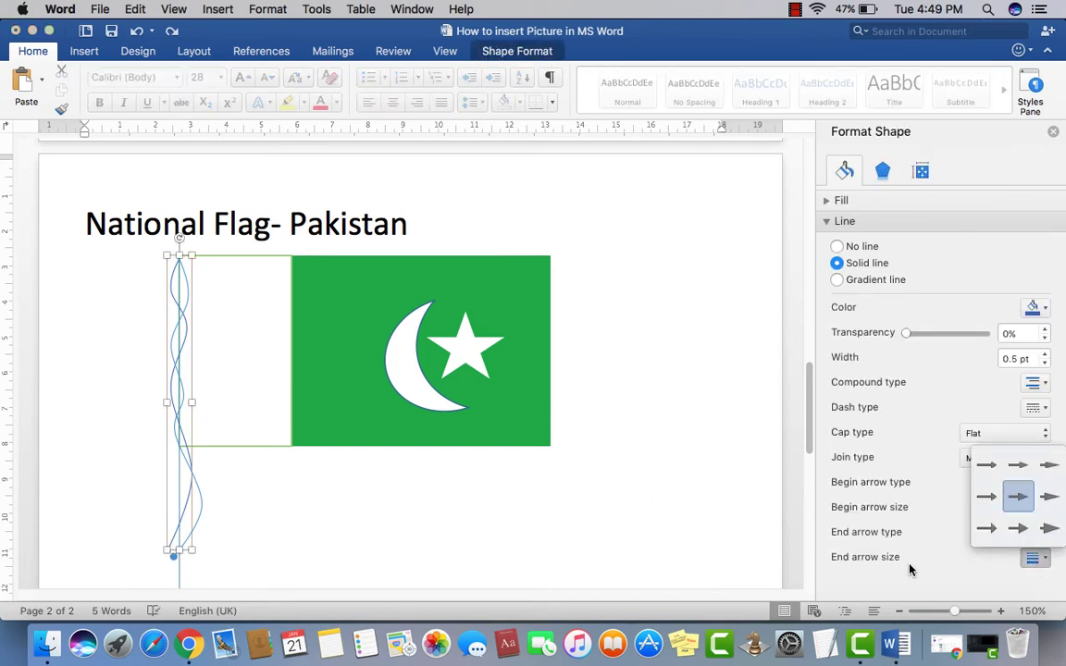
left_click(909, 565)
left_click(1032, 533)
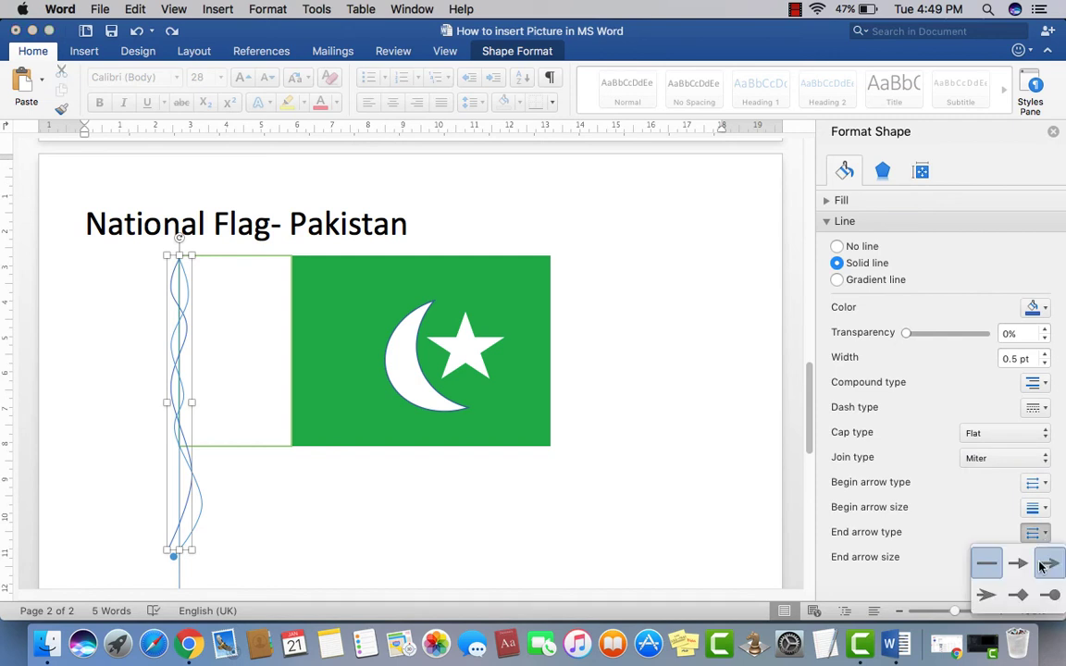
left_click(939, 546)
left_click(633, 493)
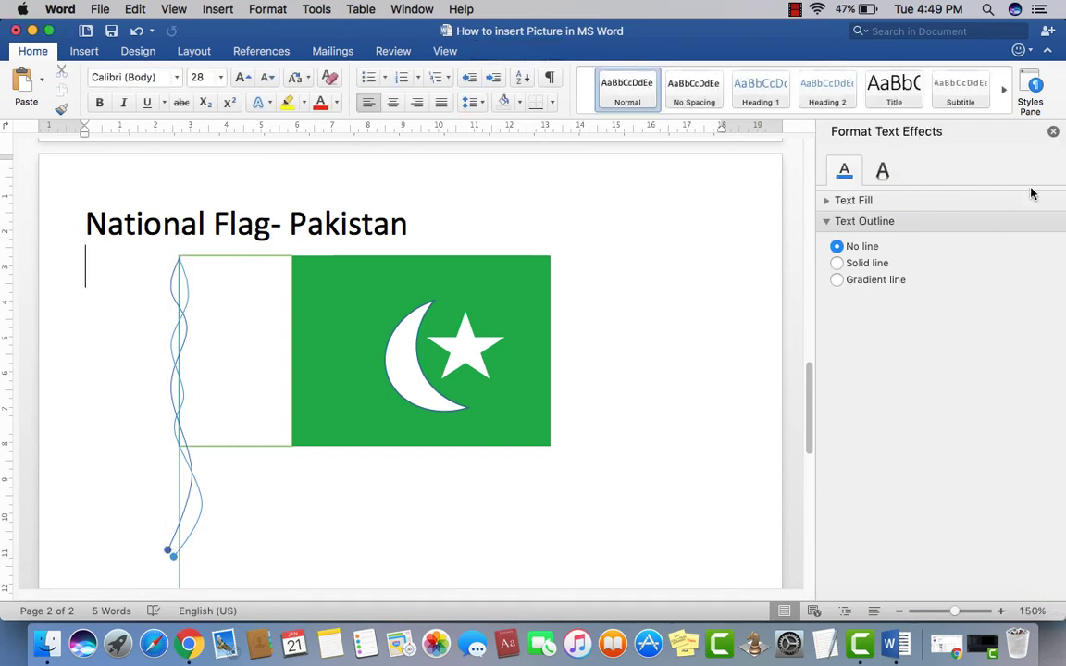
left_click(1053, 131)
Step: Switch the view to One Page to see the whole flag, then back to Page Width
scroll(456, 498, "down", 3)
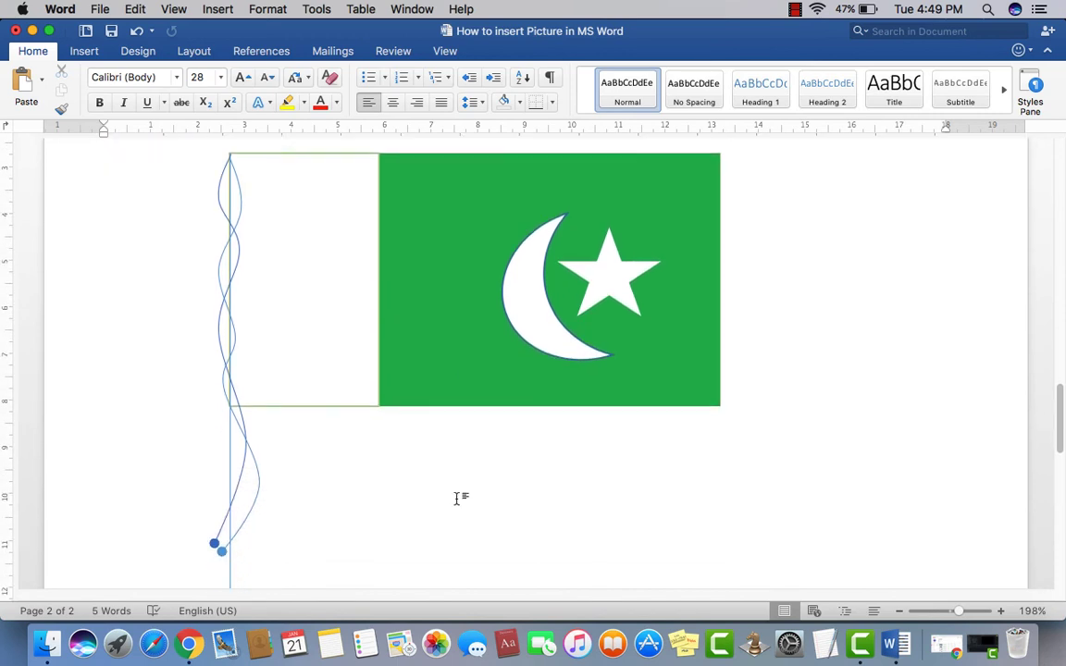
scroll(456, 498, "down", 3)
scroll(456, 497, "up", 3)
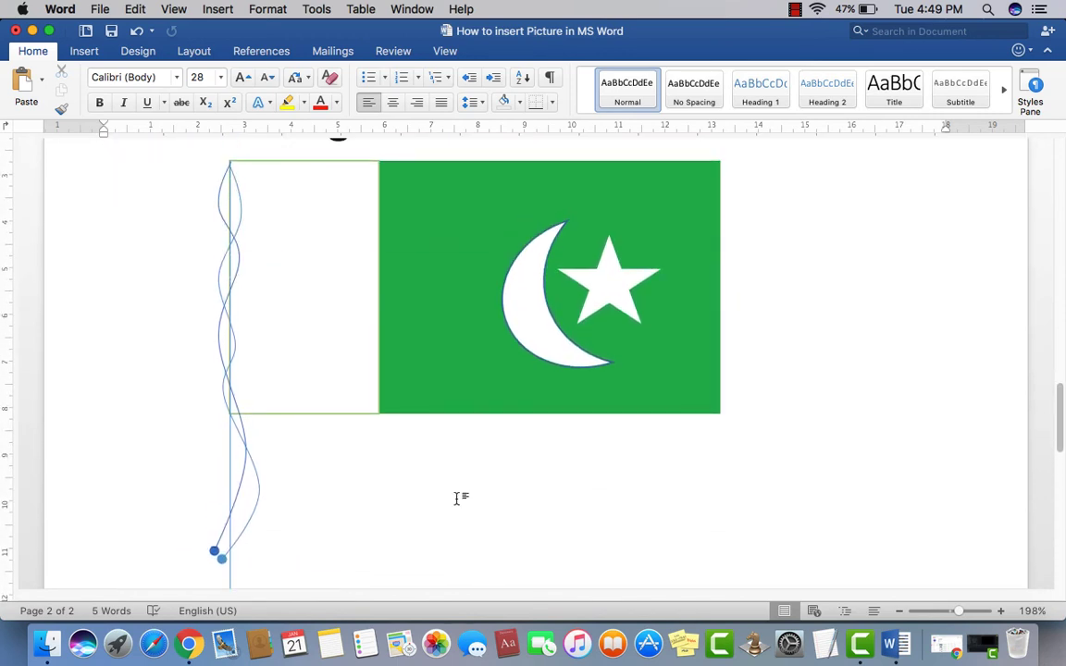
left_click(445, 52)
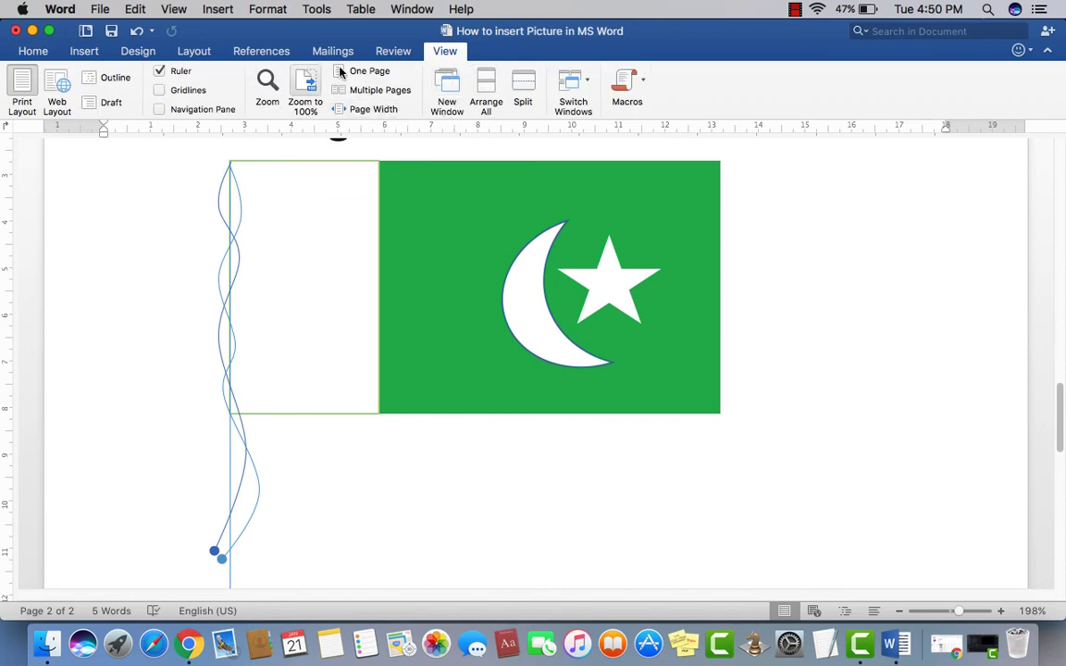
left_click(344, 71)
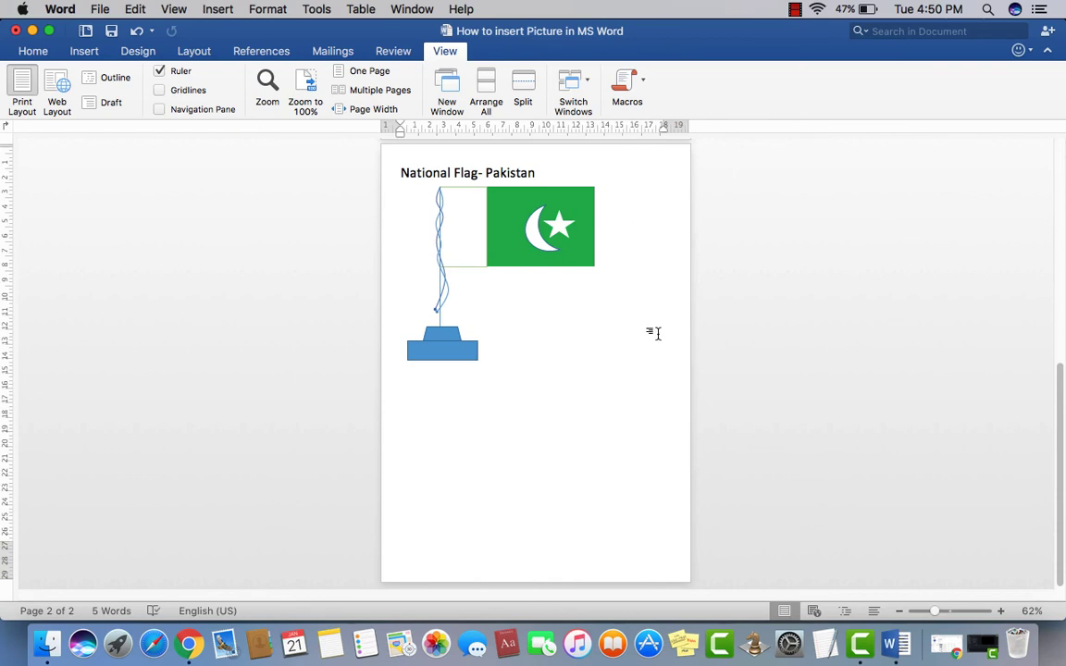
left_click(370, 111)
Step: Deselect the crescent shape and bring up the Insert options
left_click(514, 349)
scroll(515, 347, "down", 2)
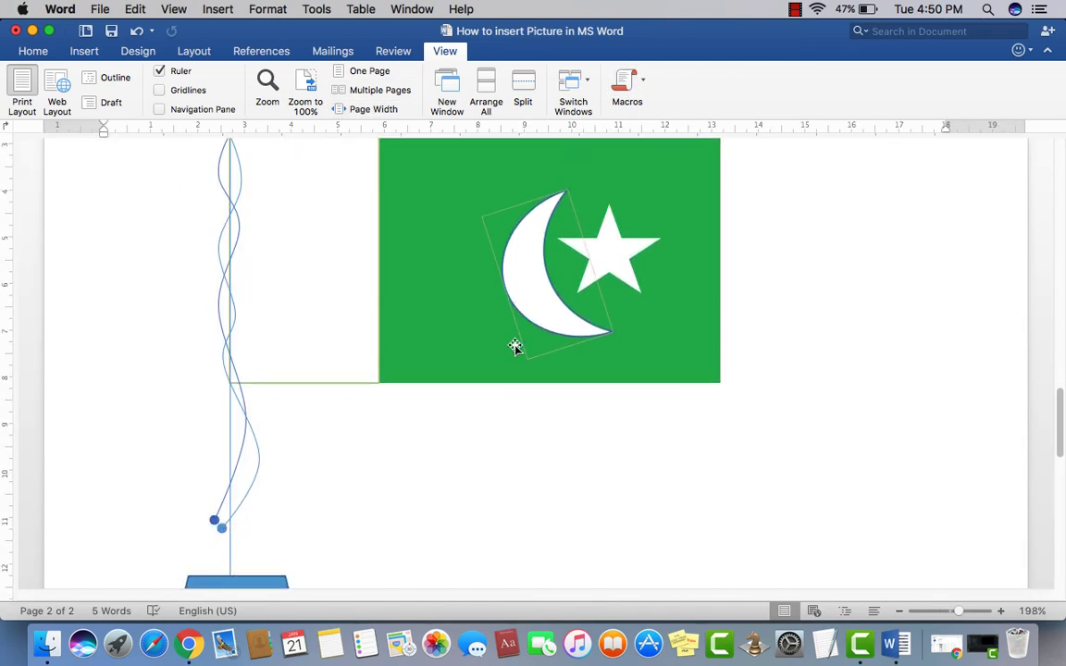
scroll(512, 345, "down", 6)
scroll(488, 333, "up", 8)
left_click(175, 162)
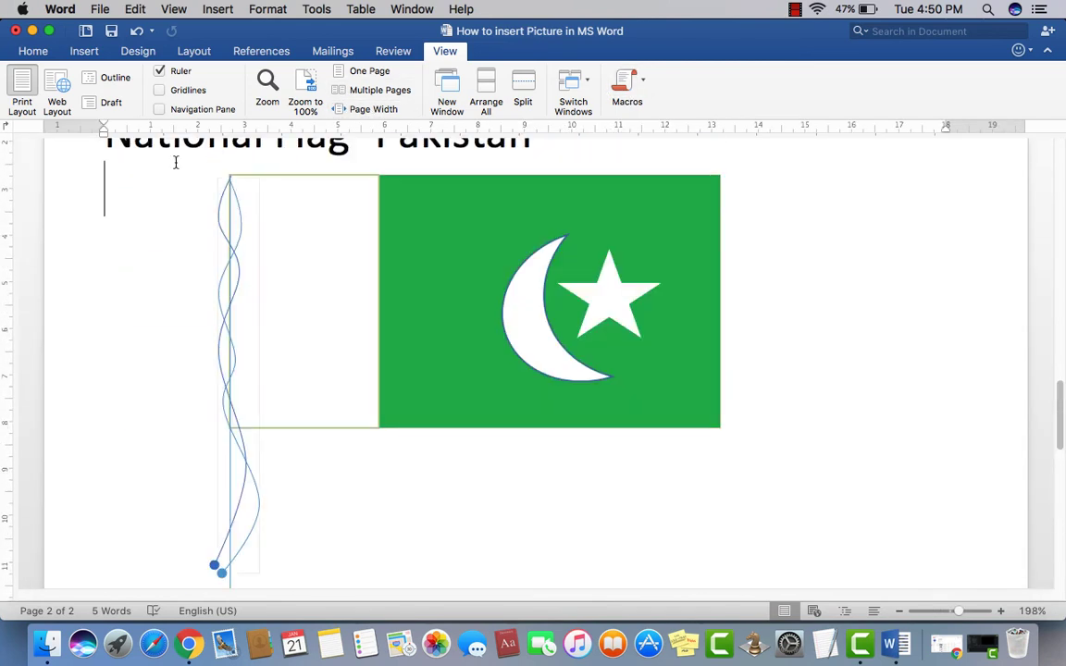
left_click(83, 53)
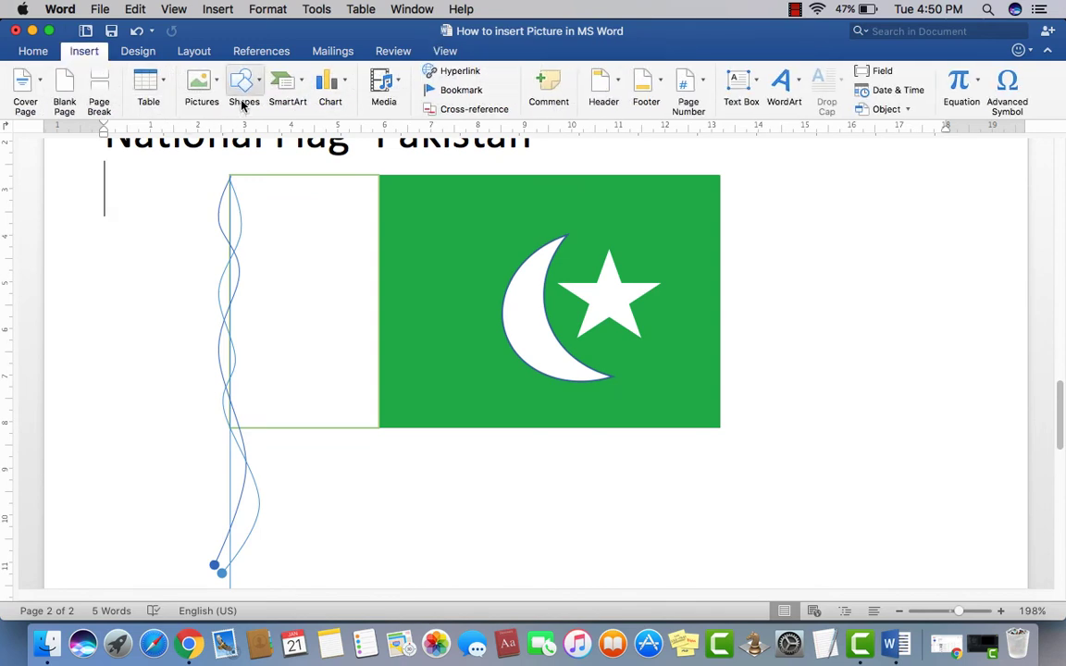
Step: Draw a Cube shape, about 5.4 by 4.76 cm, to the right of the flag's blue base
left_click(260, 88)
left_click(260, 88)
left_click(260, 88)
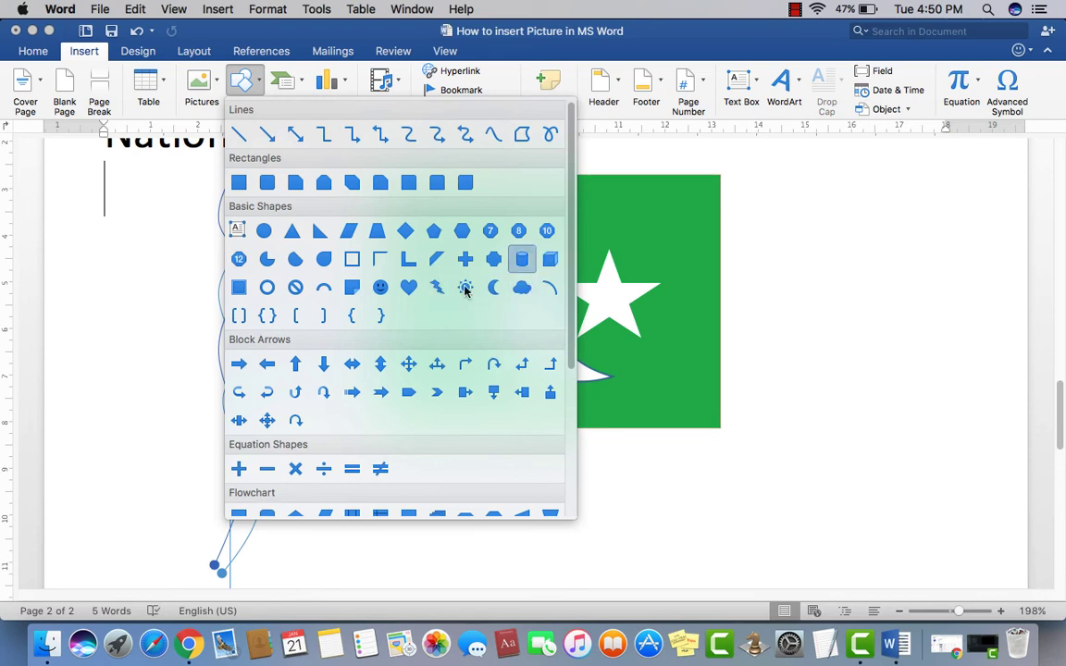
left_click(541, 263)
scroll(403, 407, "up", 3)
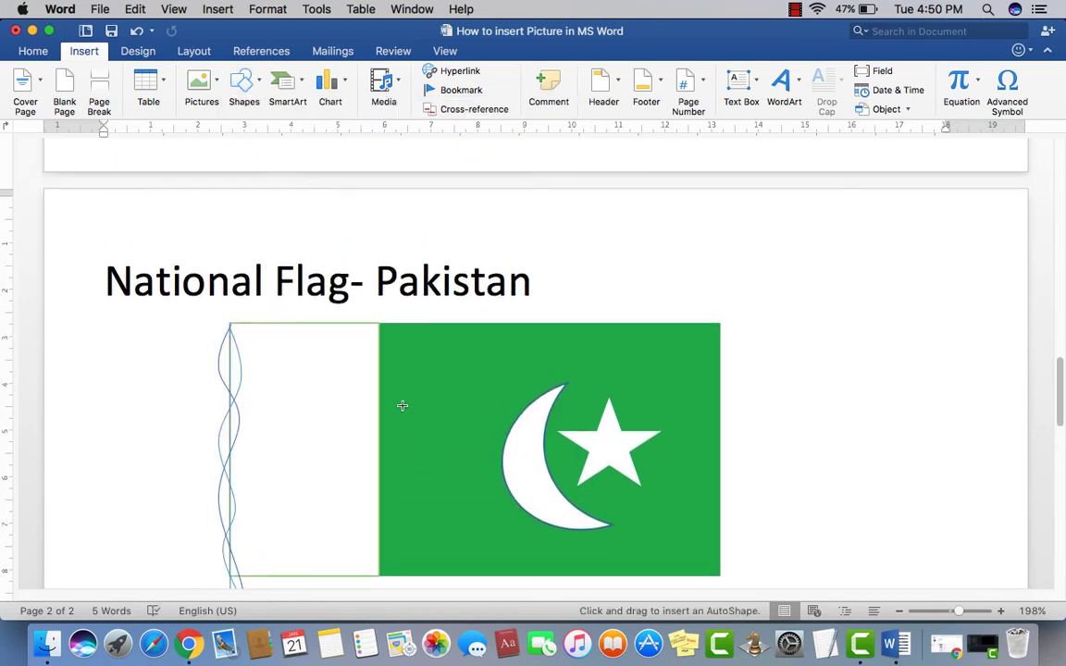
scroll(426, 377, "down", 10)
scroll(445, 409, "up", 4)
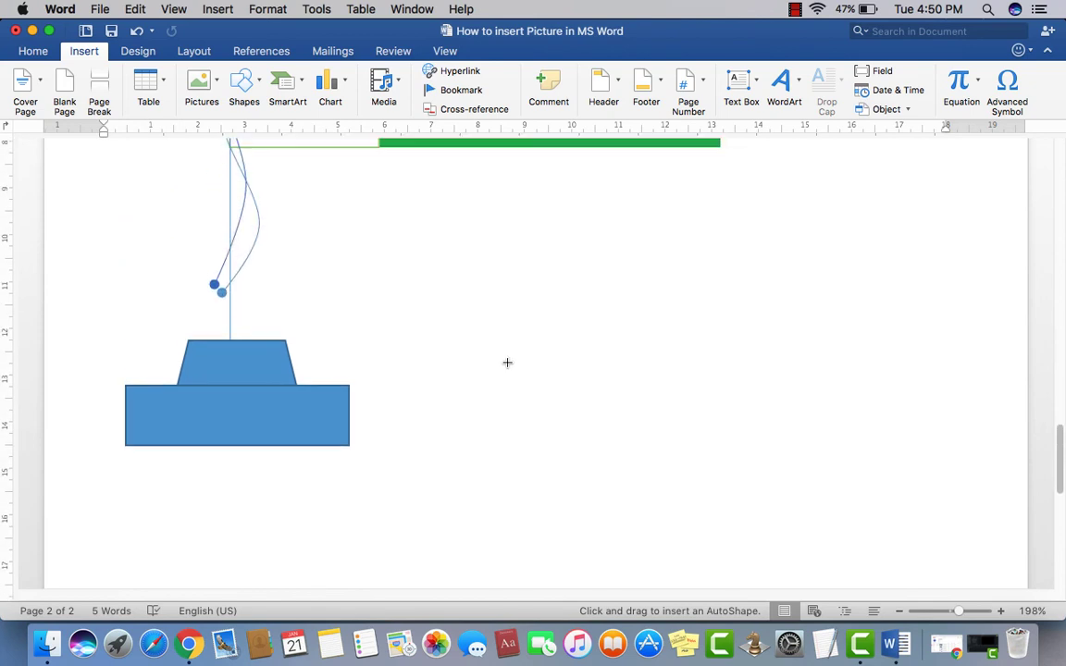
left_click_drag(477, 236, 727, 458)
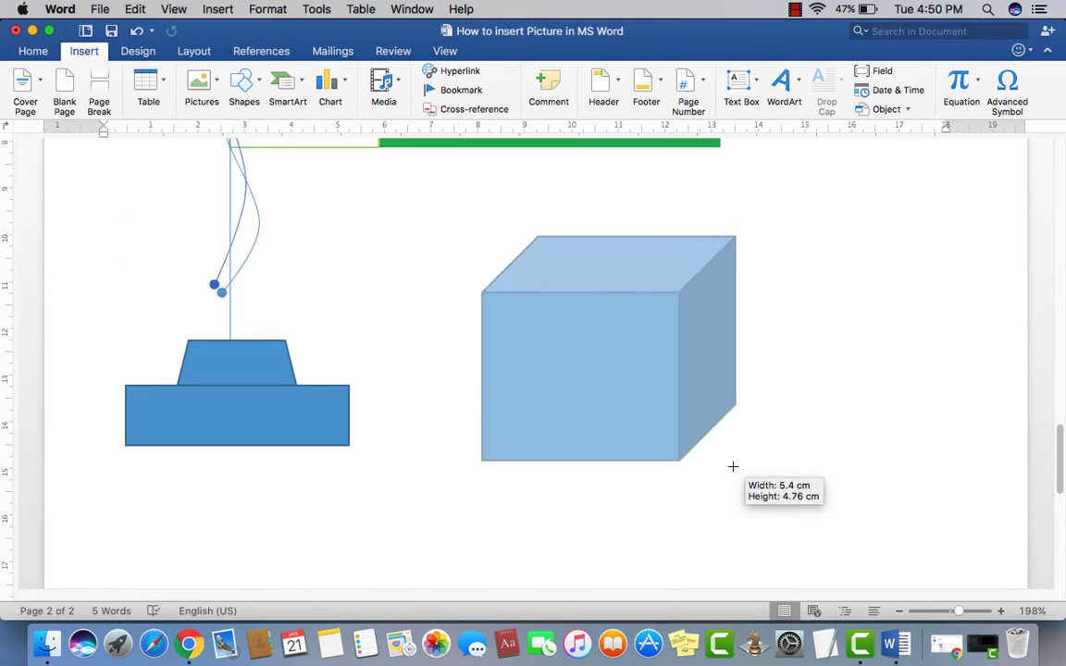
Step: Nudge the cube up into place beside the flag base and reselect it
mouse_move(647, 388)
left_mouse_down()
mouse_move(661, 376)
mouse_move(639, 349)
left_mouse_up()
left_click(701, 435)
scroll(657, 518, "up", 6)
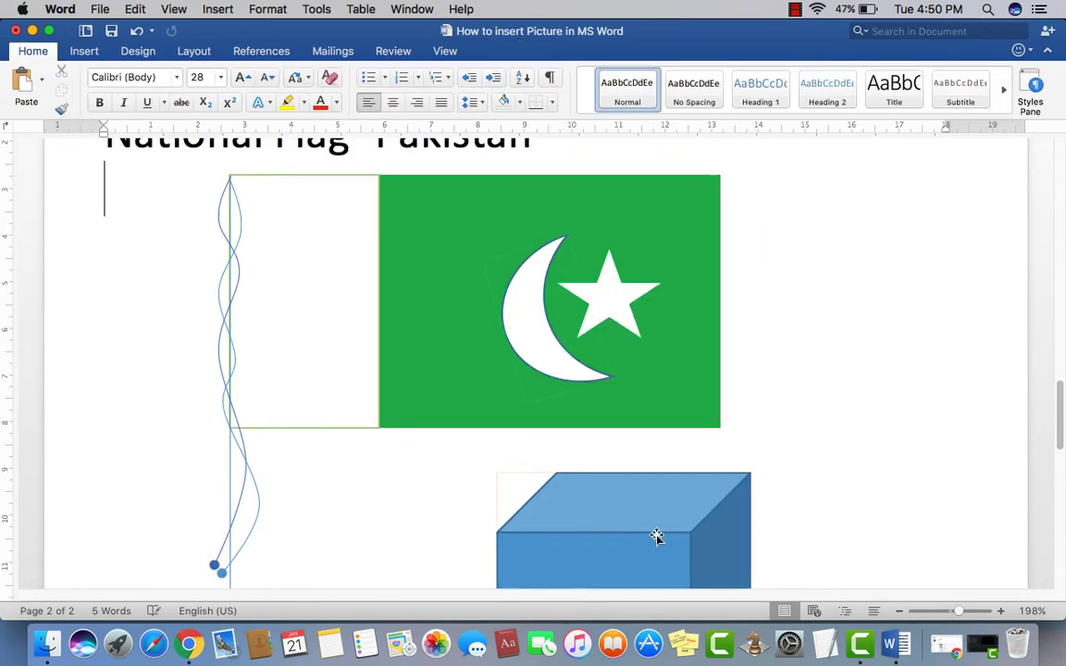
scroll(615, 463, "up", 2)
scroll(610, 441, "down", 5)
left_click(596, 321)
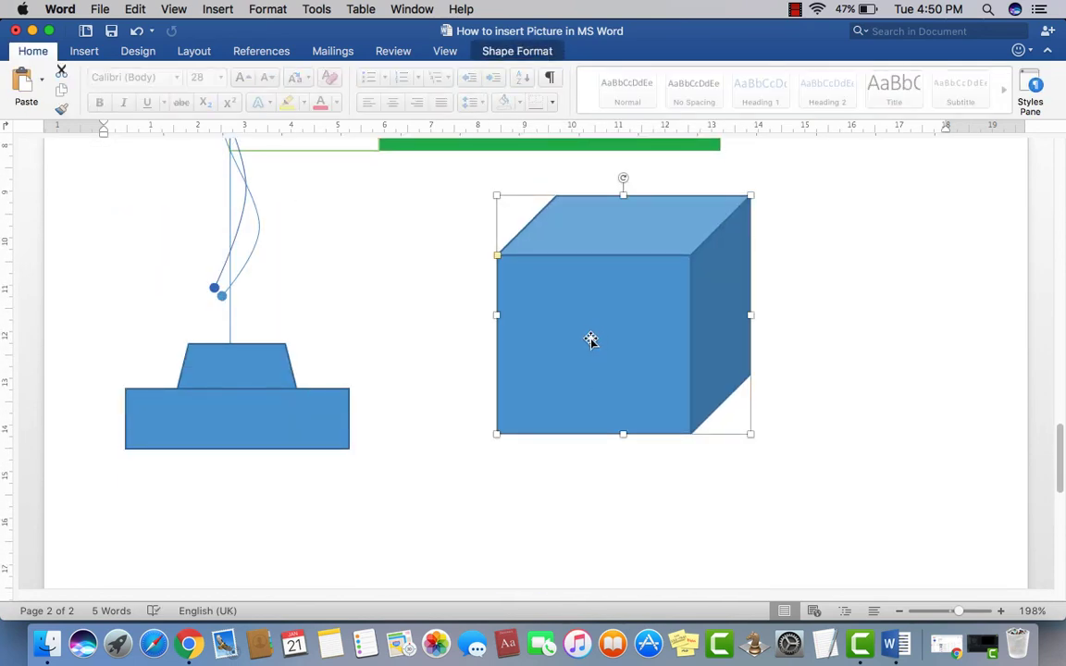
Step: Use Add Text to label the cube's front face '3D Box'
right_click(585, 317)
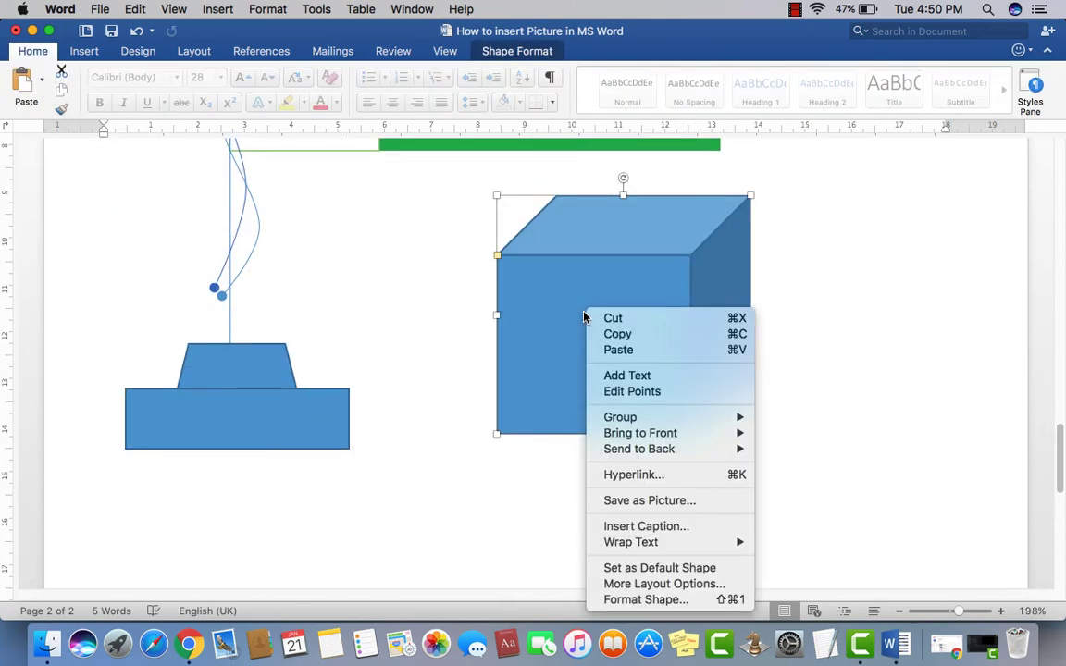
left_click(637, 376)
type("3D")
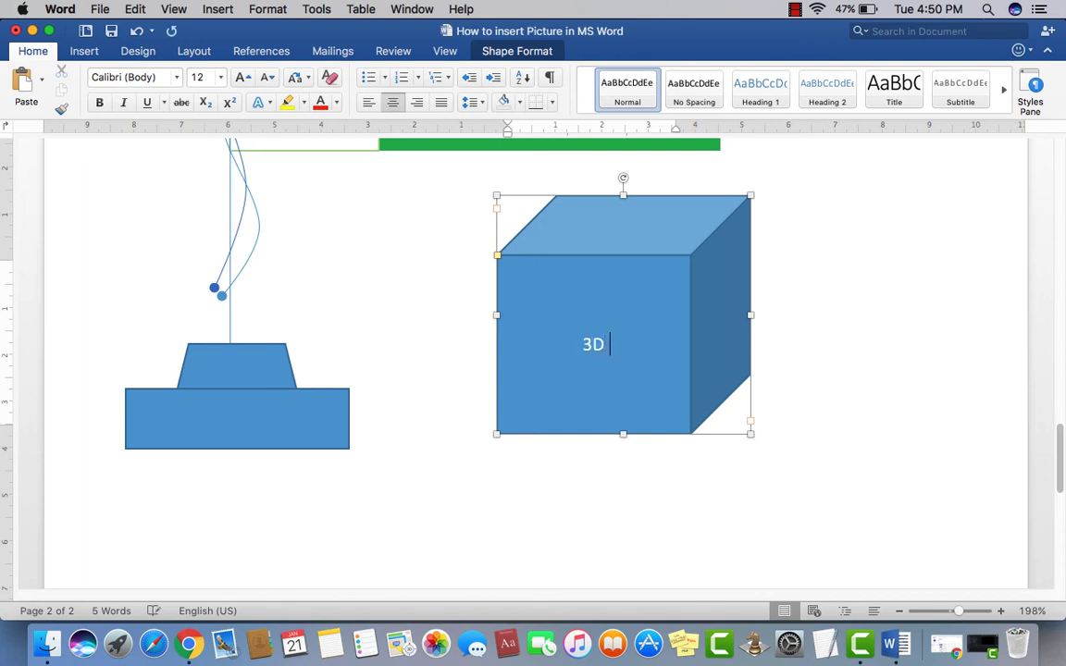
type("Box")
left_click(840, 421)
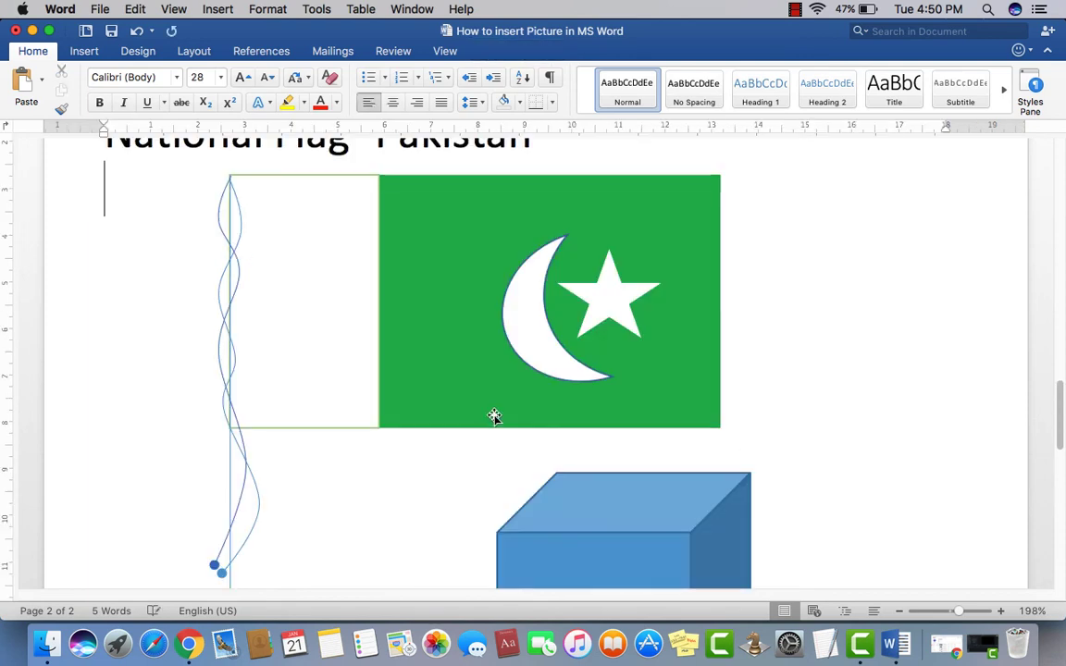
scroll(483, 409, "down", 1)
scroll(370, 296, "down", 5)
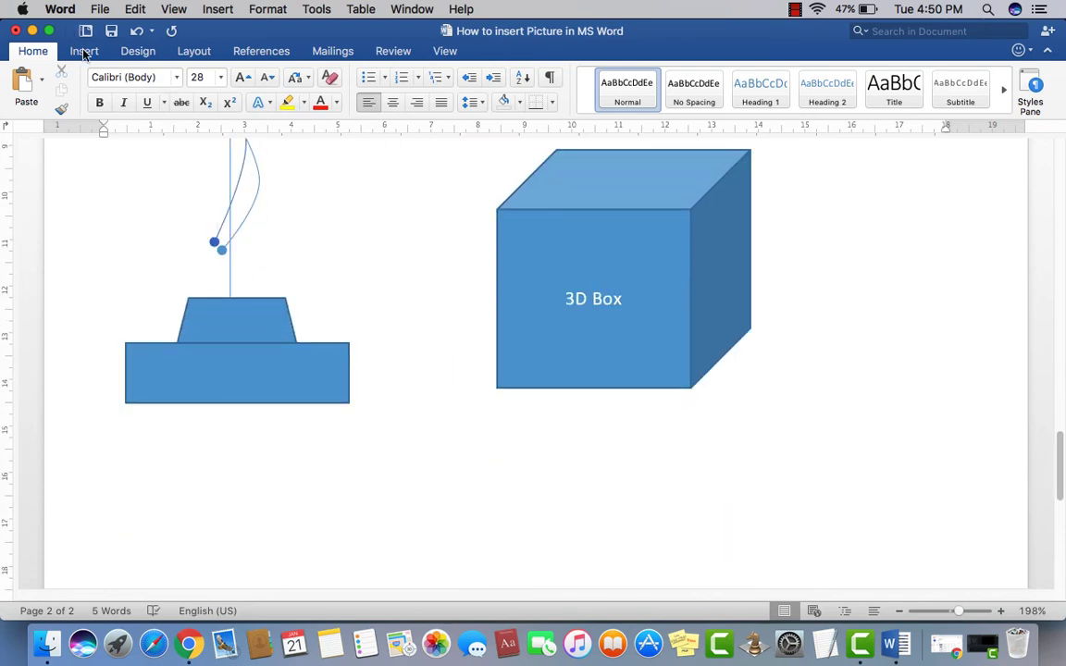
Step: Browse the Insert Shapes gallery and close it without choosing a shape
left_click(83, 51)
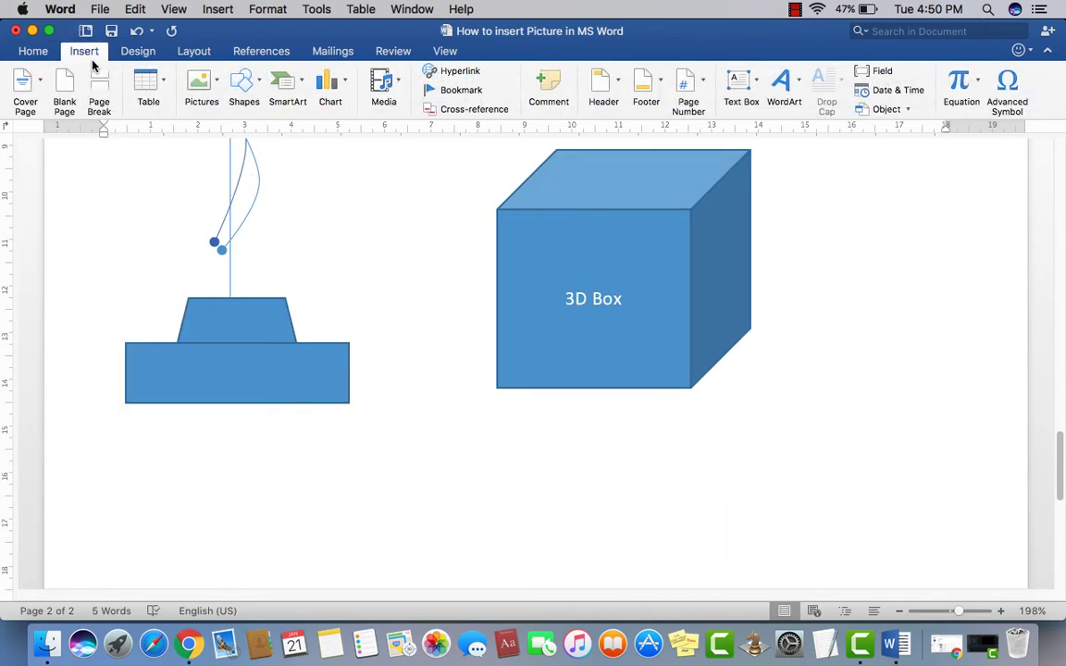
left_click(238, 111)
scroll(568, 243, "down", 2)
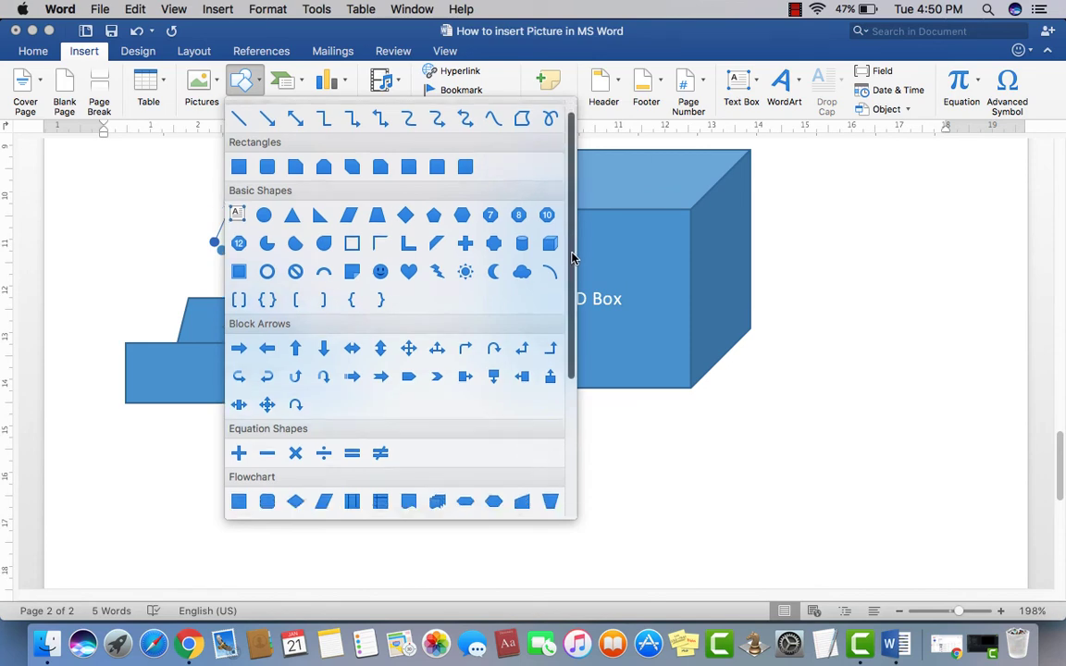
scroll(560, 370, "down", 3)
scroll(546, 352, "up", 5)
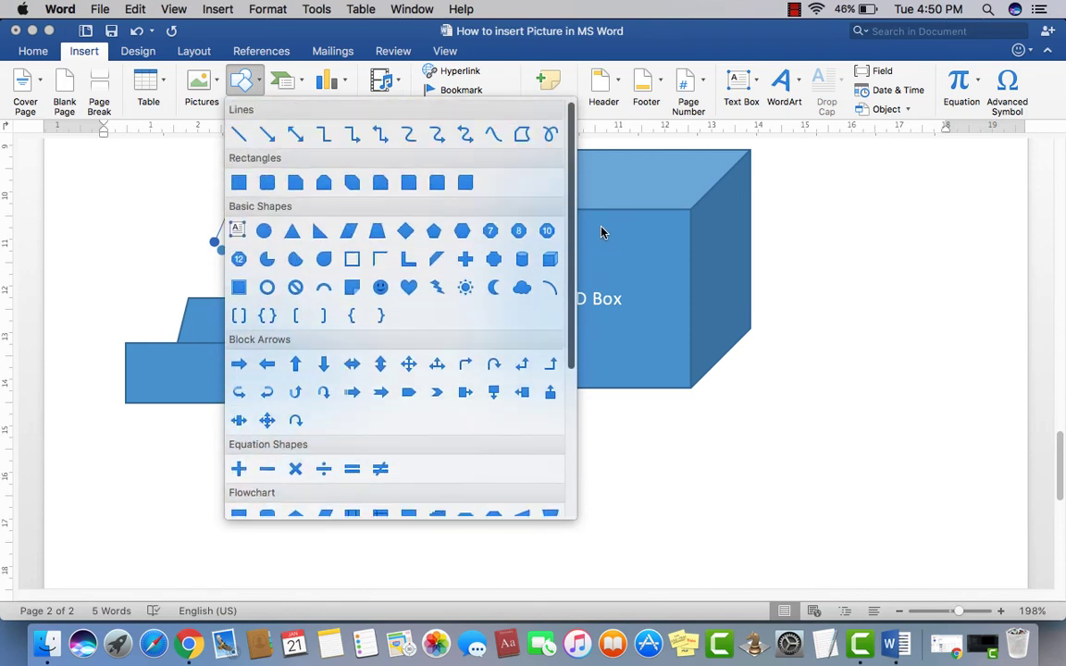
left_click(703, 521)
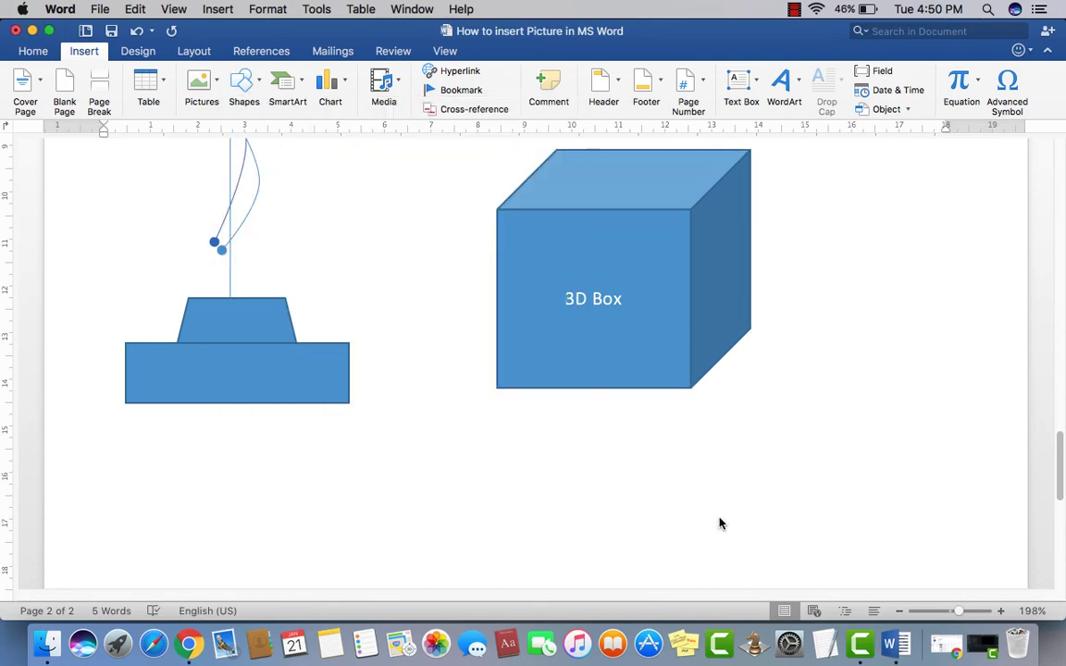
Step: Scroll over the page, then reopen the Shapes gallery and dismiss it again
scroll(532, 352, "down", 5)
scroll(532, 352, "up", 5)
scroll(532, 356, "up", 3)
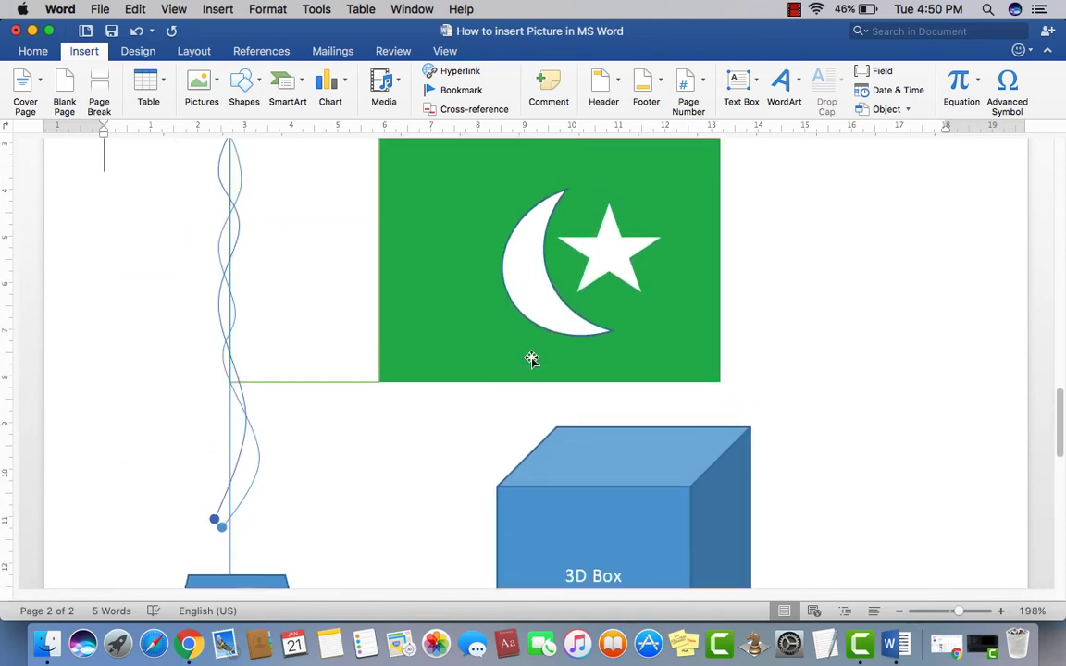
scroll(648, 370, "up", 4)
scroll(518, 350, "down", 2)
scroll(512, 346, "down", 3)
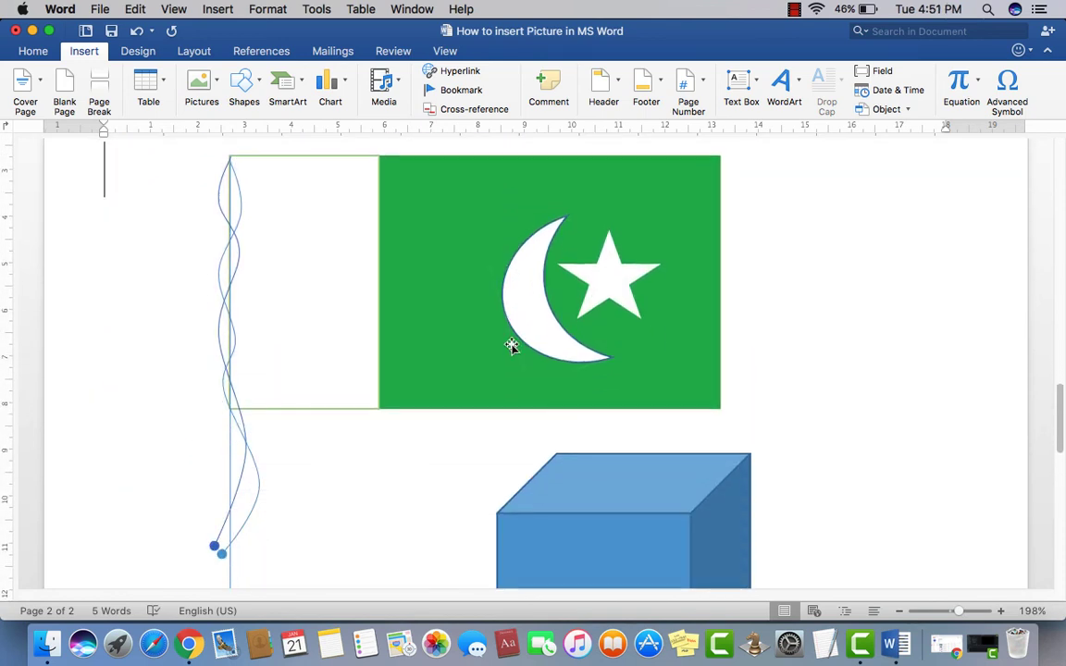
left_click(242, 97)
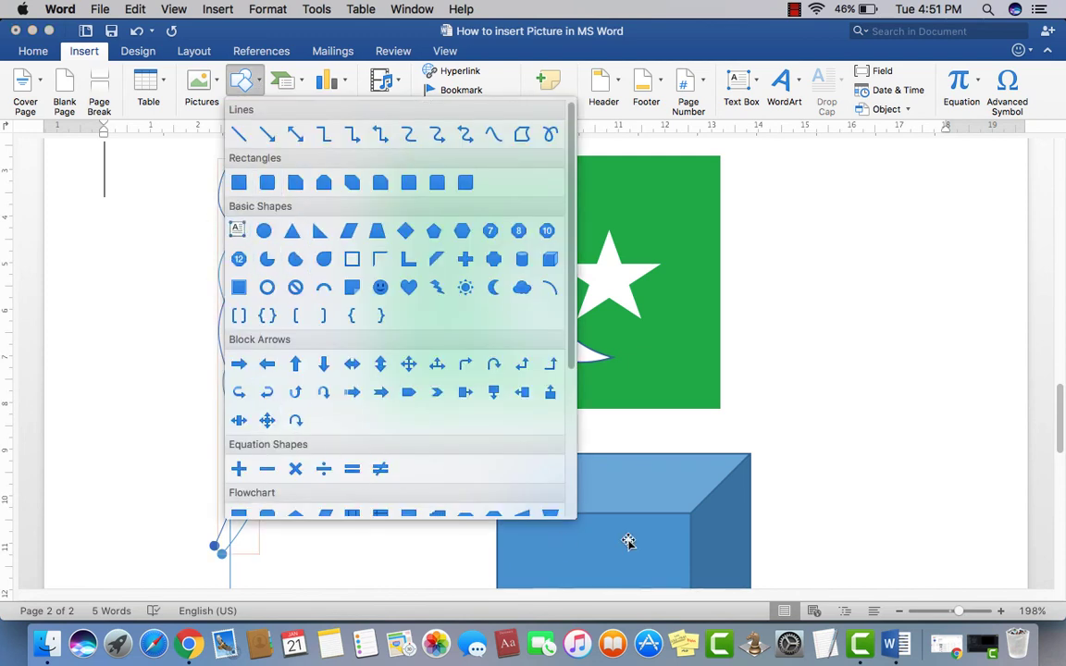
left_click(888, 380)
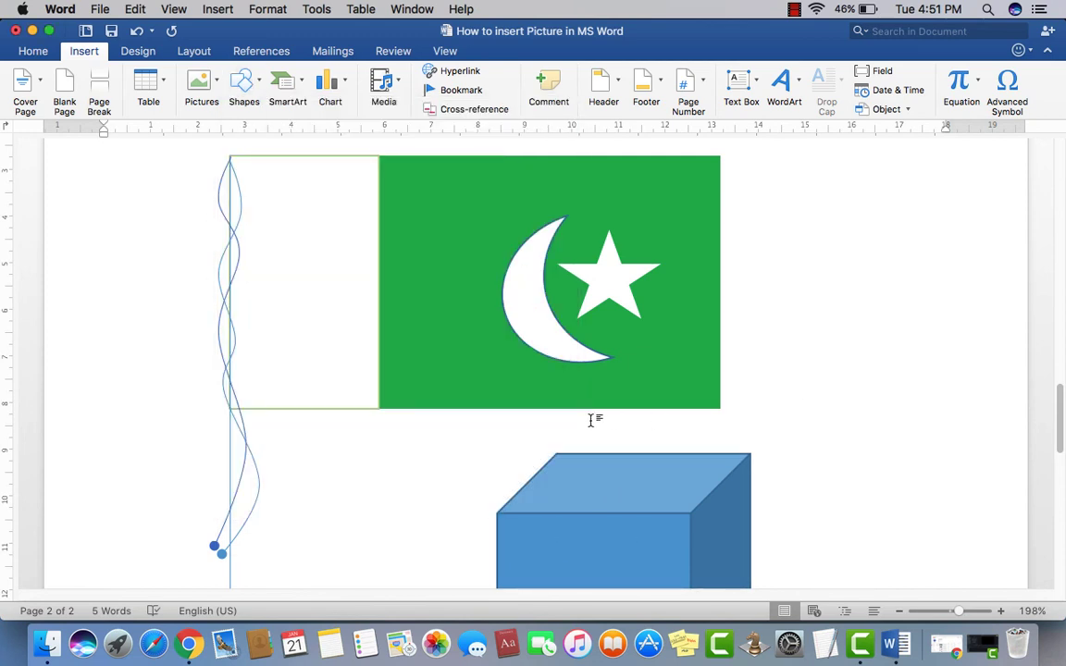